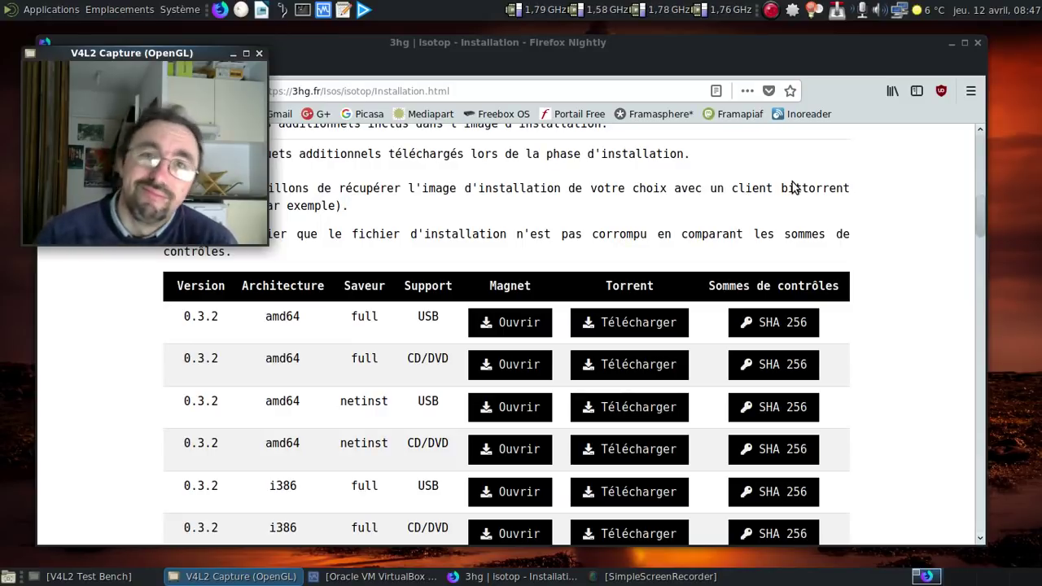
Scroll the Isotop installation page past the torrent table to the mirrors, then open the torrent client's menu.
{"action": "scroll", "coordinate": [794, 187], "scroll_direction": "down", "scroll_amount": 3}
{"action": "scroll", "coordinate": [794, 187], "scroll_direction": "down", "scroll_amount": 2}
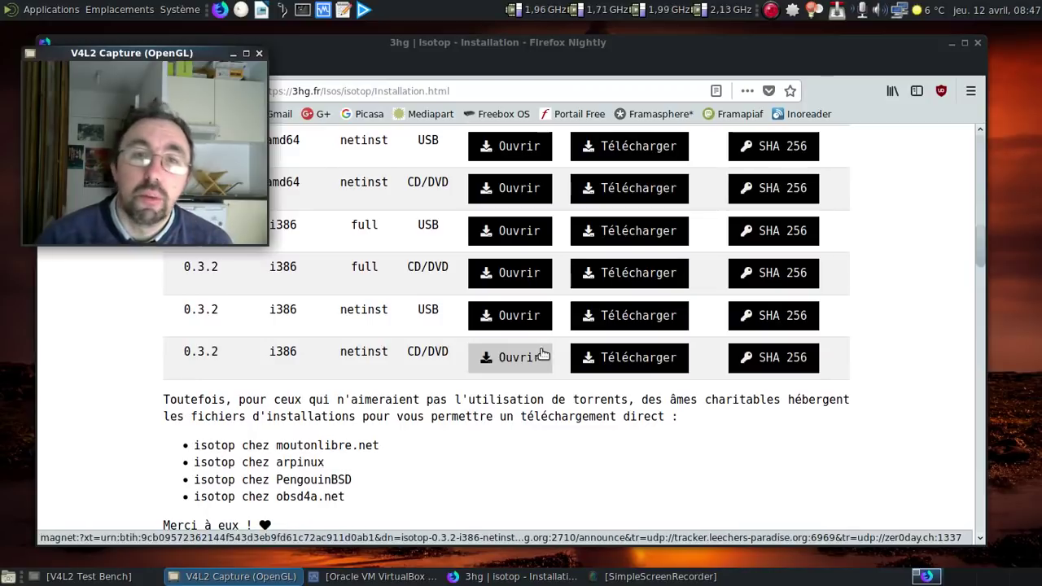
{"action": "right_click", "coordinate": [838, 10]}
{"action": "left_click", "coordinate": [814, 30]}
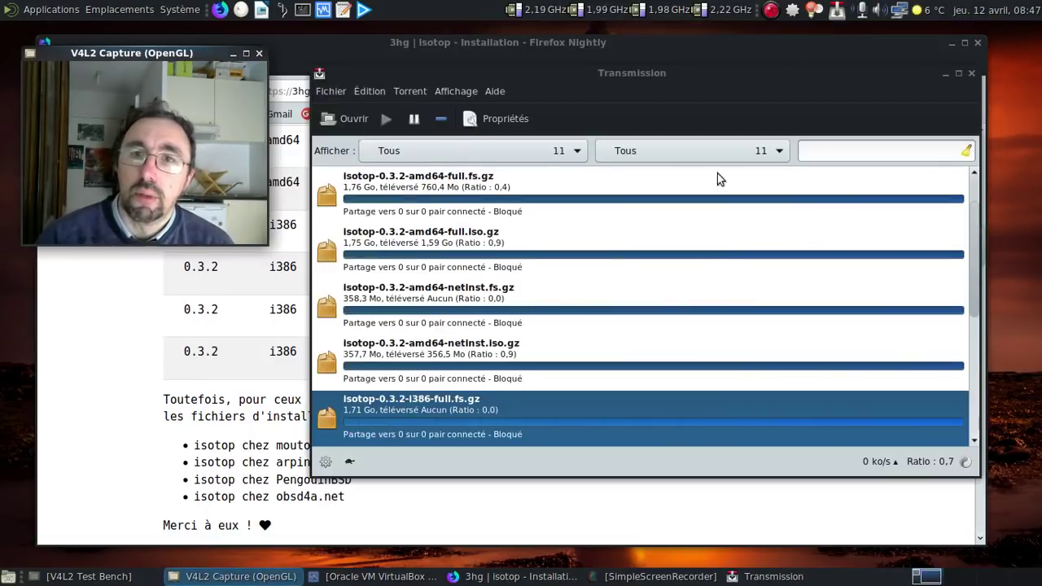
{"action": "scroll", "coordinate": [704, 256], "scroll_direction": "up", "scroll_amount": 1}
{"action": "scroll", "coordinate": [705, 255], "scroll_direction": "down", "scroll_amount": 4}
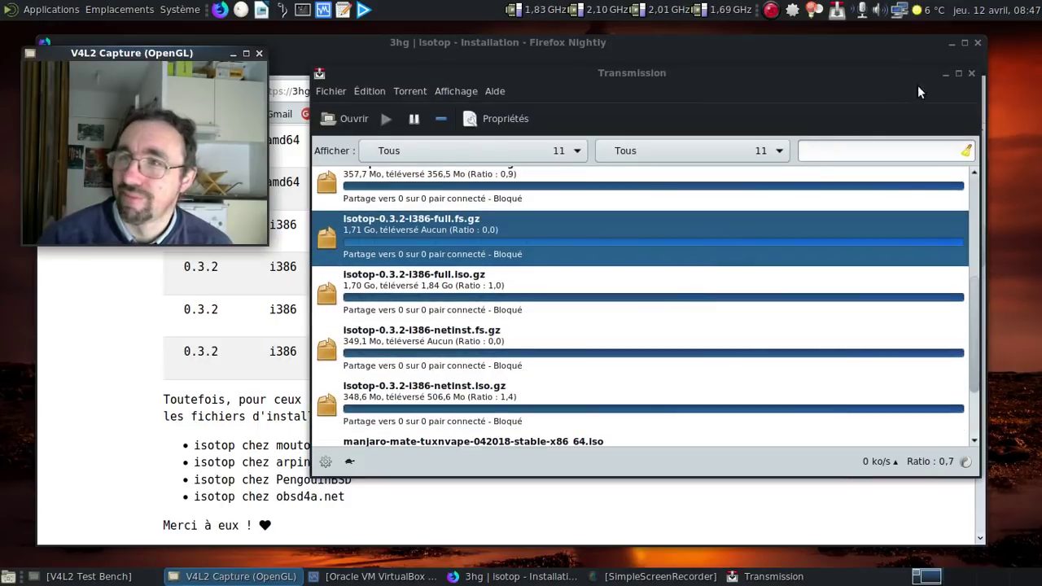
{"action": "left_click", "coordinate": [968, 75]}
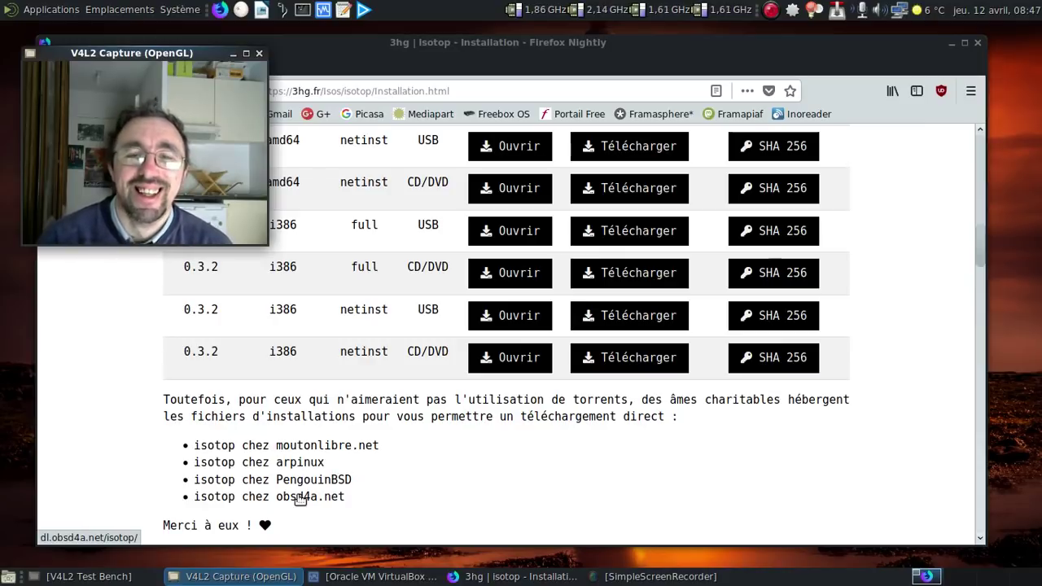
Scroll the Isotop installation page down to its footer and quit Firefox Nightly.
{"action": "scroll", "coordinate": [301, 498], "scroll_direction": "down", "scroll_amount": 7}
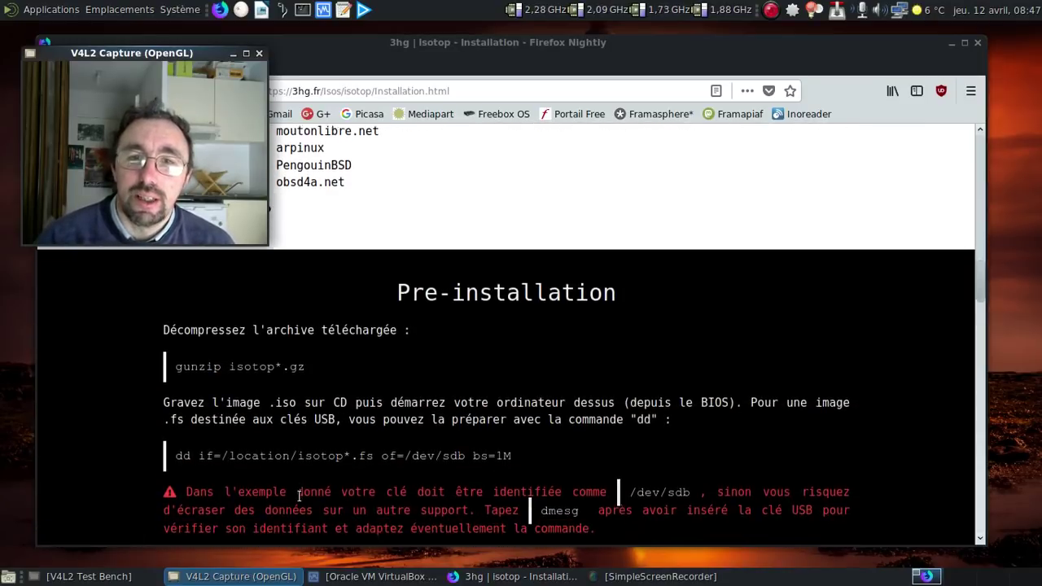
{"action": "scroll", "coordinate": [297, 500], "scroll_direction": "down", "scroll_amount": 12}
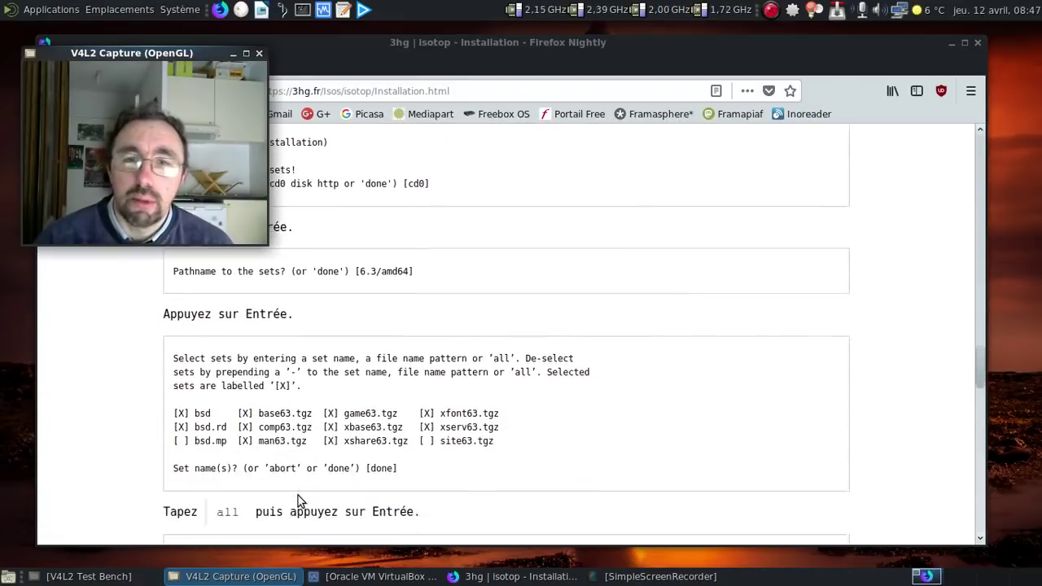
{"action": "scroll", "coordinate": [298, 498], "scroll_direction": "down", "scroll_amount": 15}
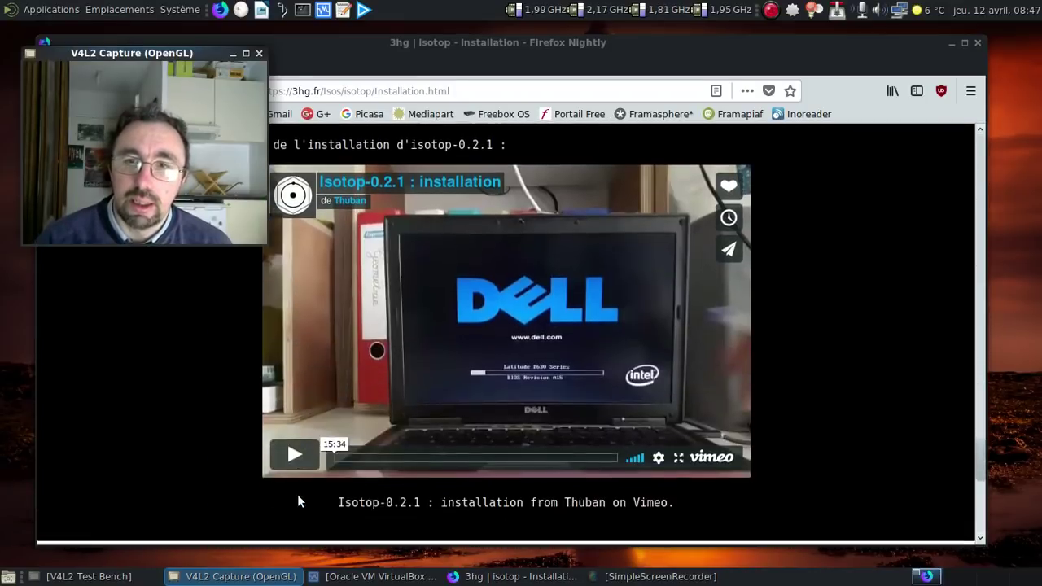
{"action": "scroll", "coordinate": [297, 500], "scroll_direction": "down", "scroll_amount": 5}
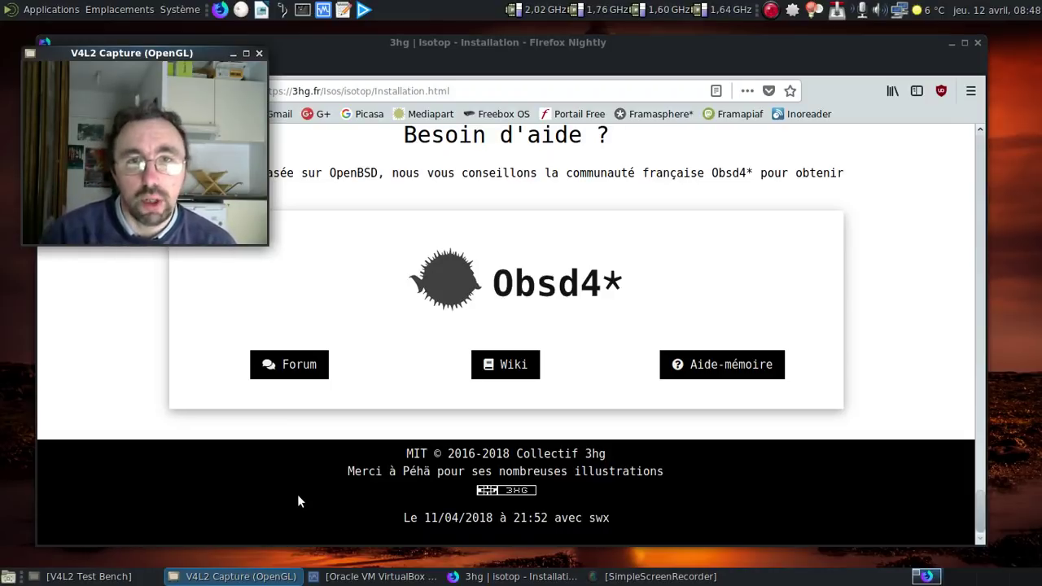
{"action": "left_click", "coordinate": [976, 44]}
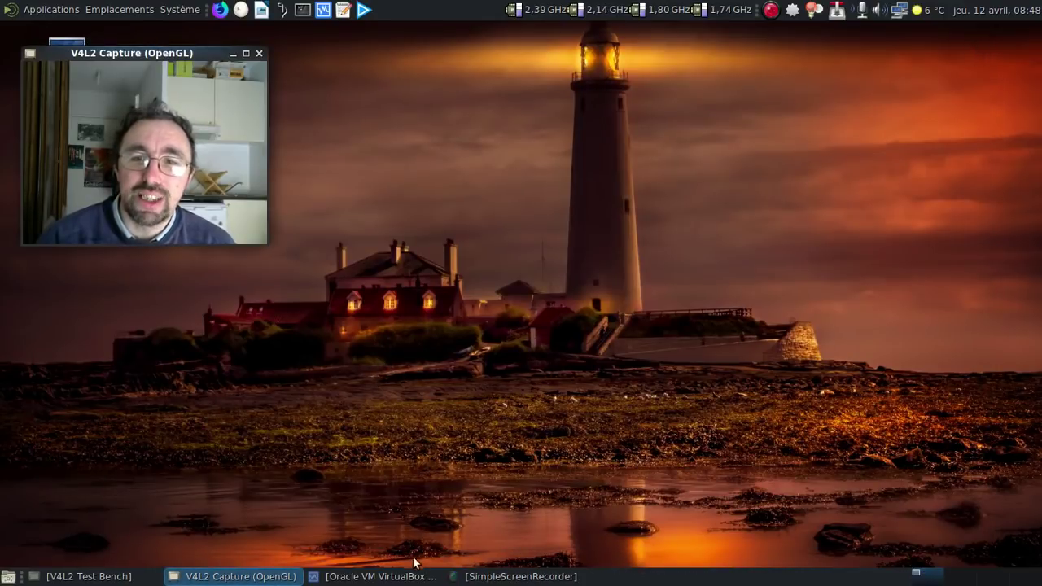
Inspect the Isotop 0.3.2 machine's Système and Processeur settings, then start it to the boot> prompt.
{"action": "left_click", "coordinate": [381, 577]}
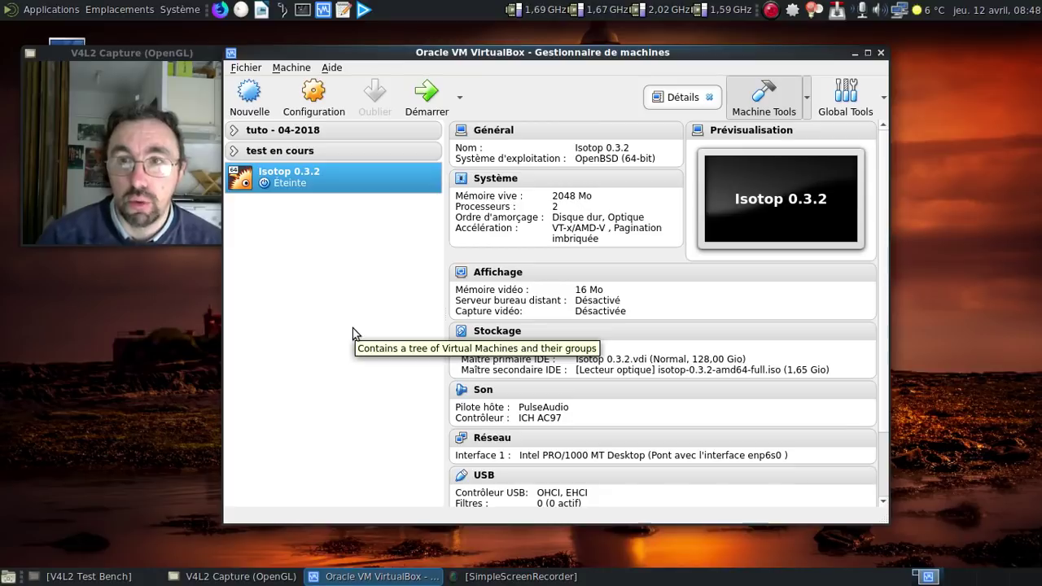
{"action": "left_click", "coordinate": [497, 177]}
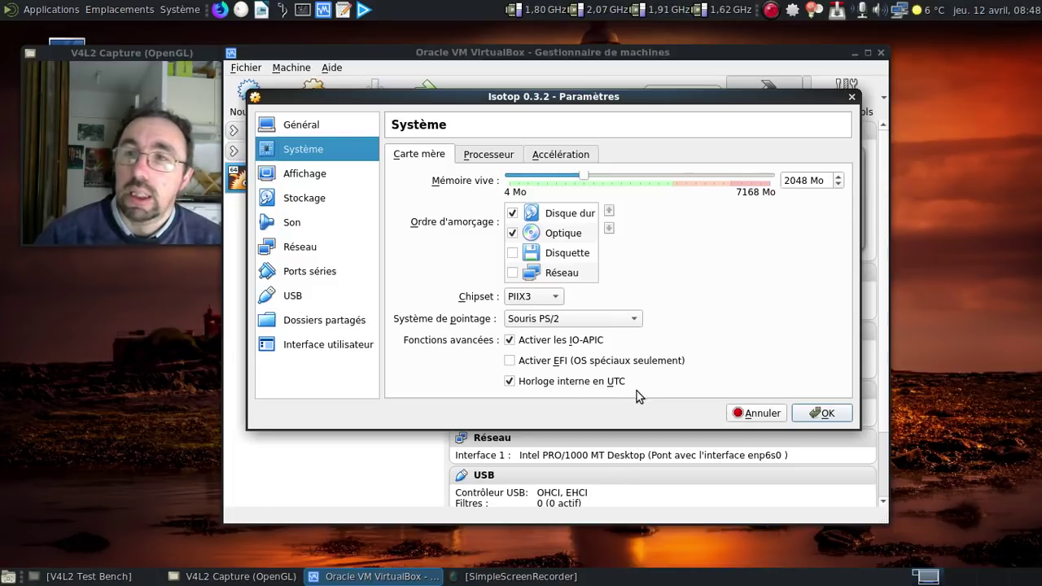
{"action": "left_click", "coordinate": [486, 156]}
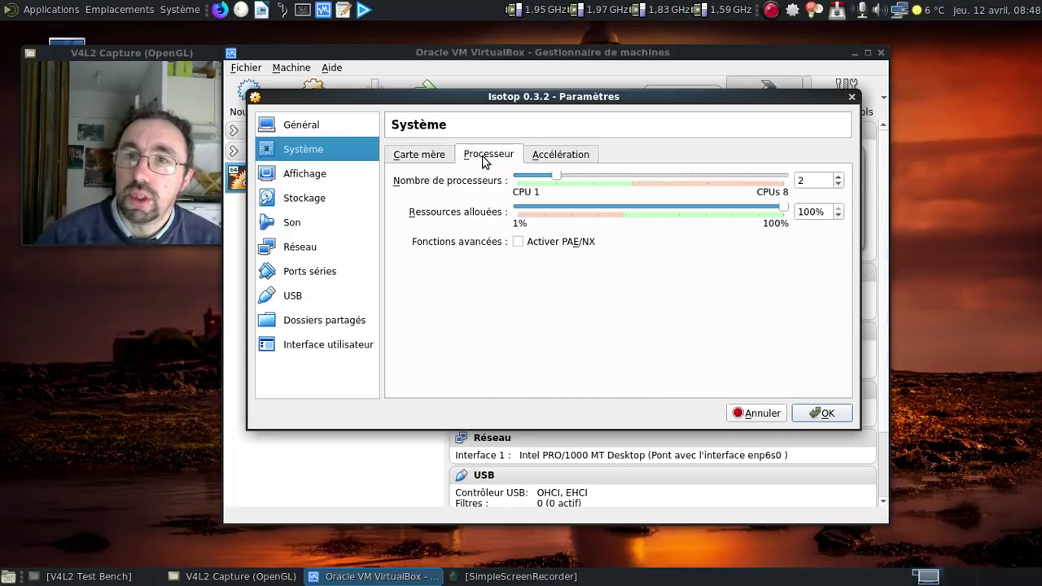
{"action": "left_click", "coordinate": [851, 97]}
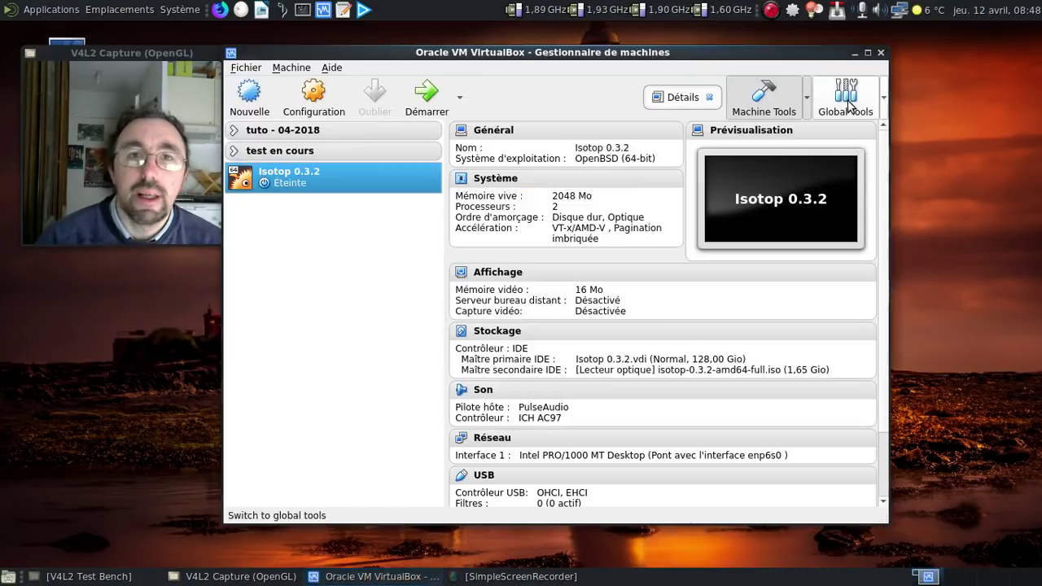
{"action": "left_click", "coordinate": [427, 94]}
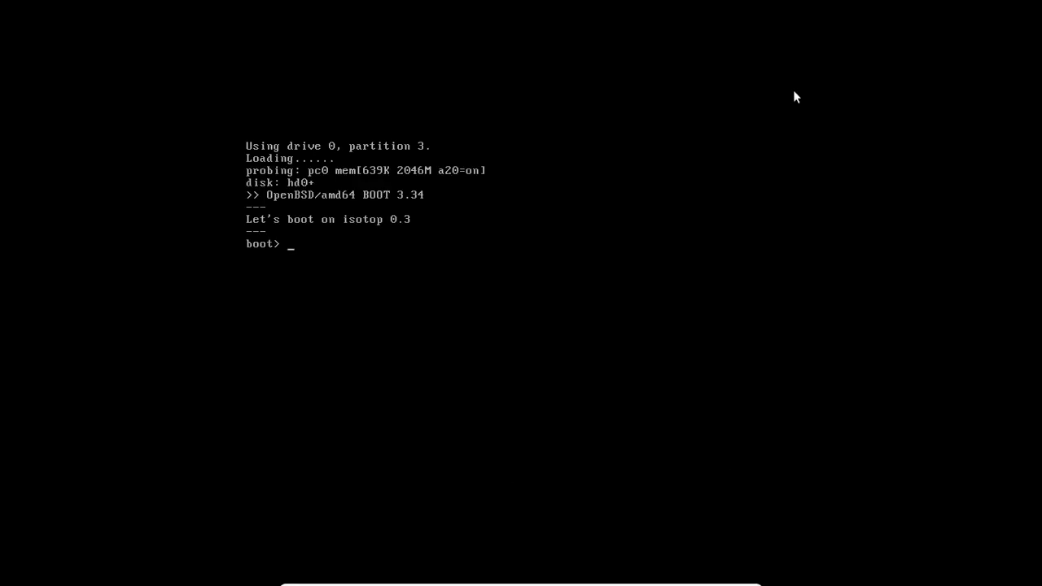
Boot the default OpenBSD kernel and log in at the xdm screen with the user name and password.
{"action": "key", "text": "Return"}
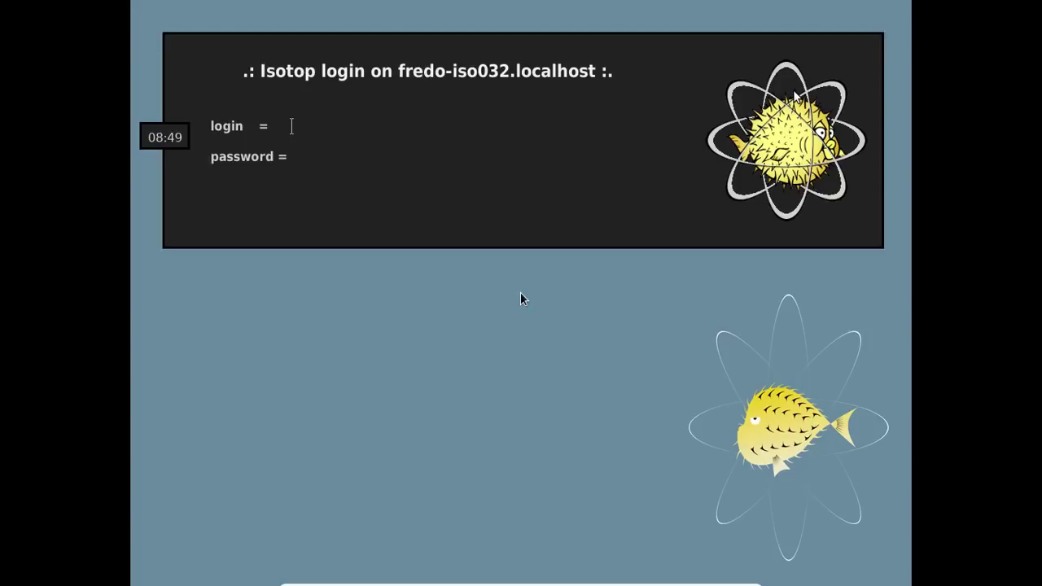
{"action": "type", "text": "fredo"}
{"action": "key", "text": "BackSpace"}
{"action": "key", "text": "Return"}
{"action": "key", "text": "Return"}
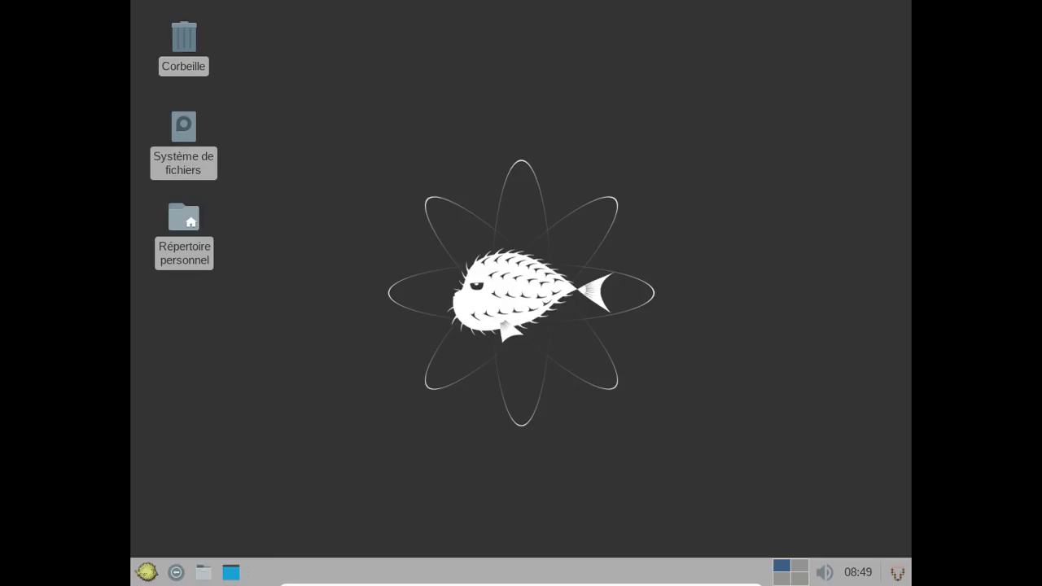
{"action": "left_click", "coordinate": [897, 574]}
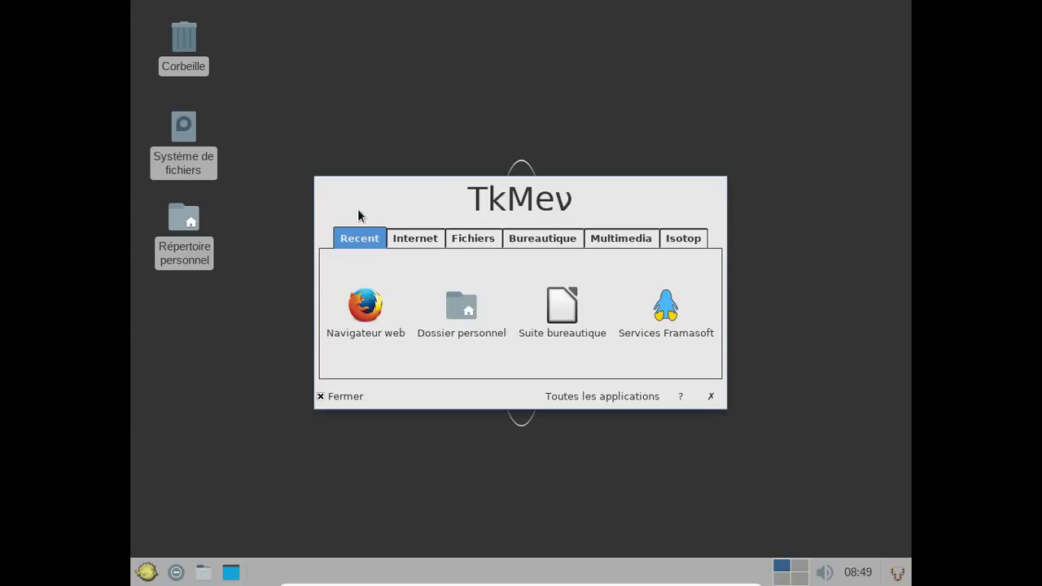
{"action": "left_click", "coordinate": [405, 238]}
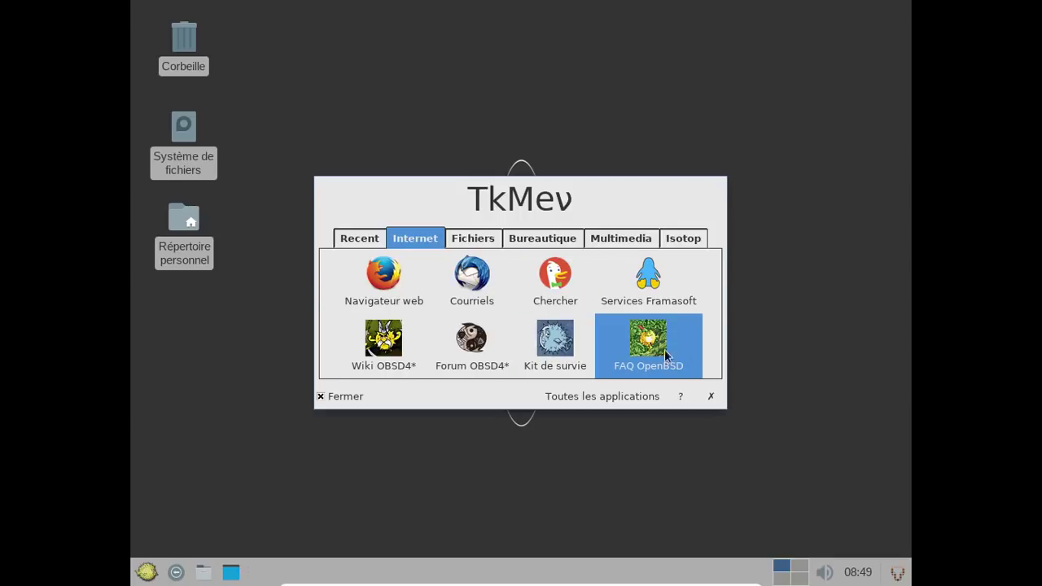
{"action": "left_click", "coordinate": [485, 244]}
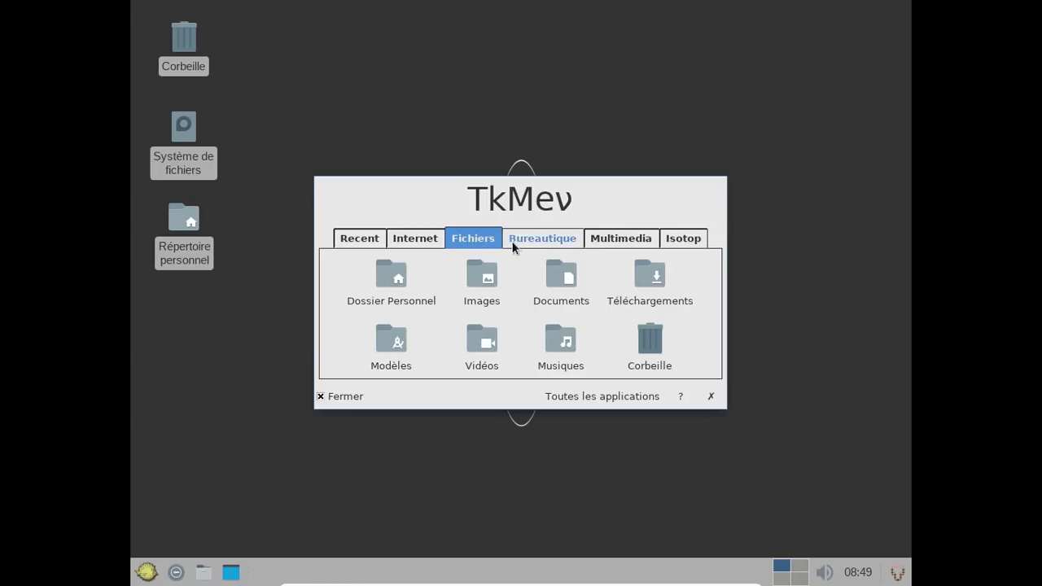
{"action": "left_click", "coordinate": [514, 245]}
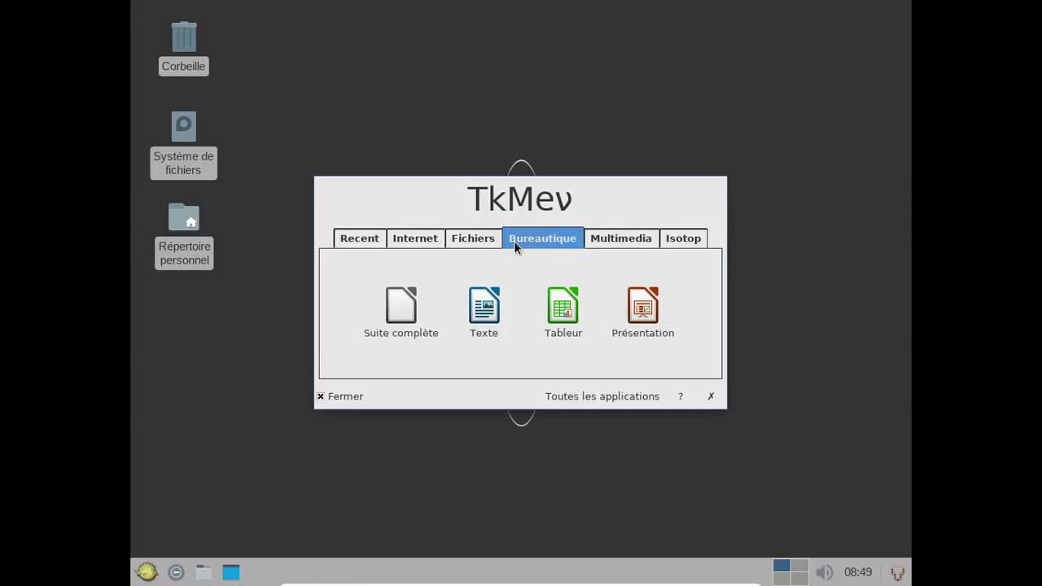
{"action": "left_click", "coordinate": [643, 245]}
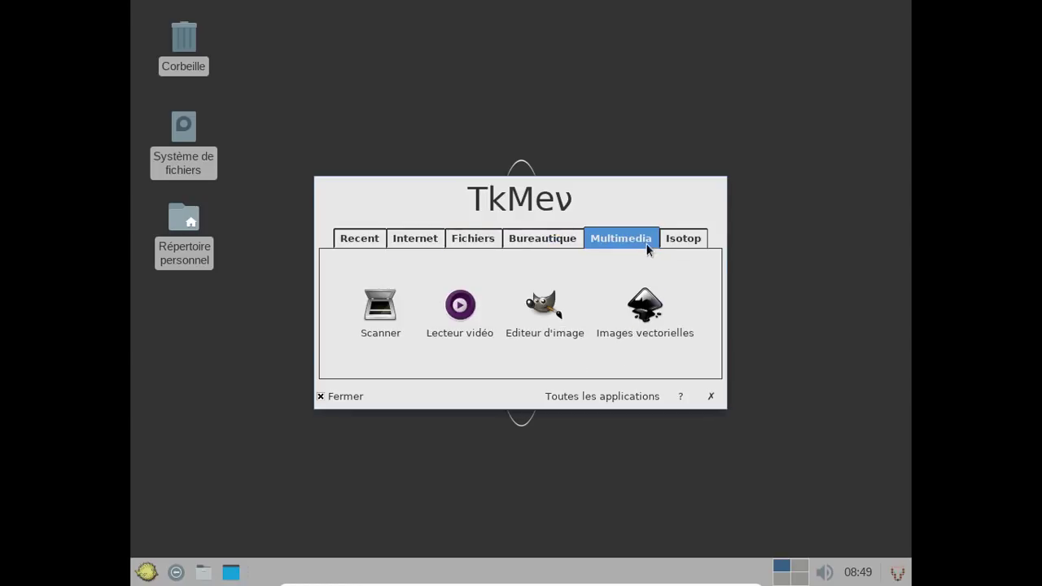
{"action": "left_click", "coordinate": [695, 239]}
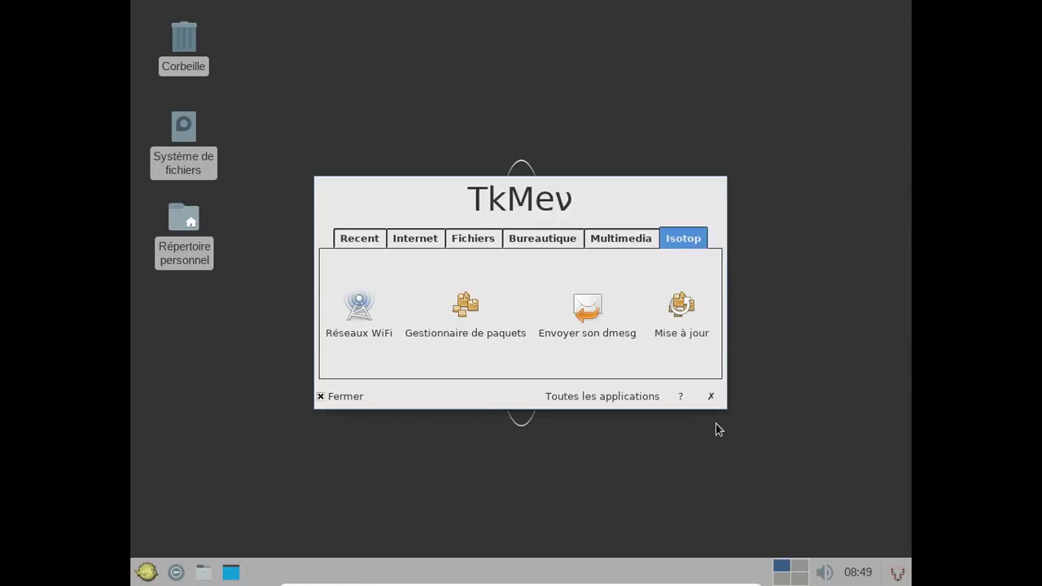
{"action": "left_click", "coordinate": [712, 398]}
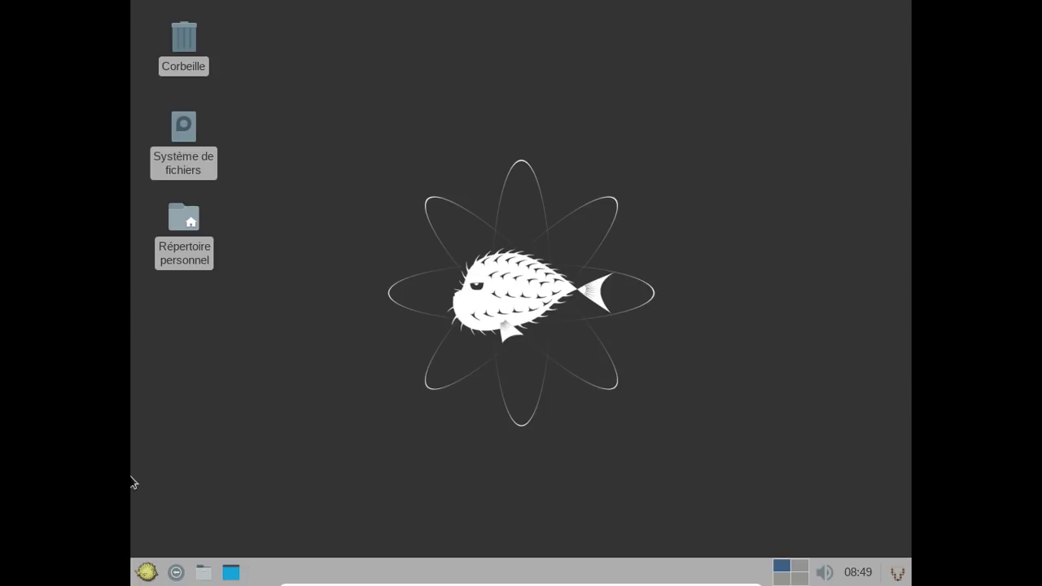
Open the application menu and browse the Accessoires, Bureautique and Infographie categories.
{"action": "left_click", "coordinate": [146, 572]}
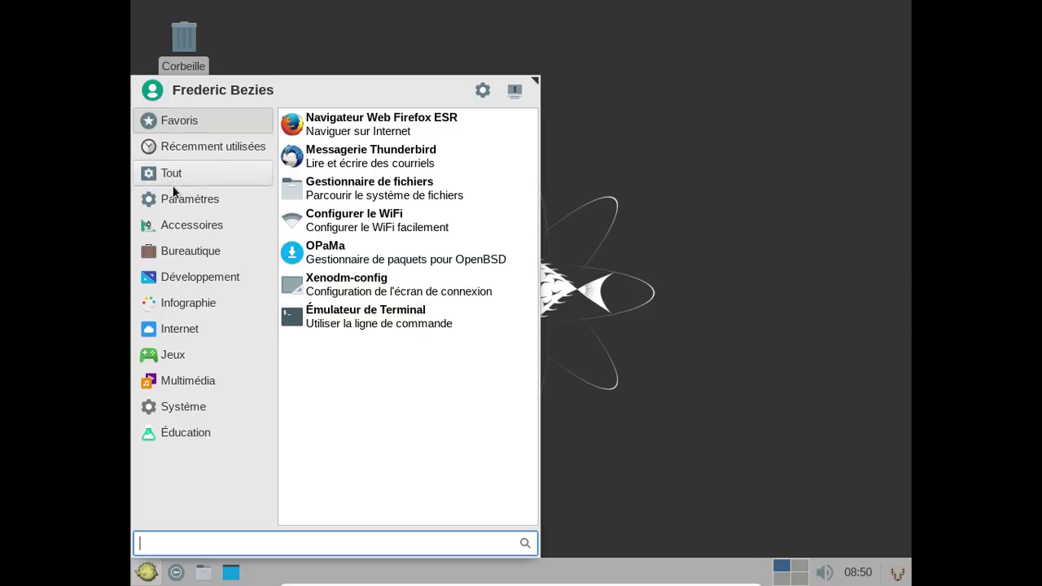
{"action": "left_click", "coordinate": [175, 226]}
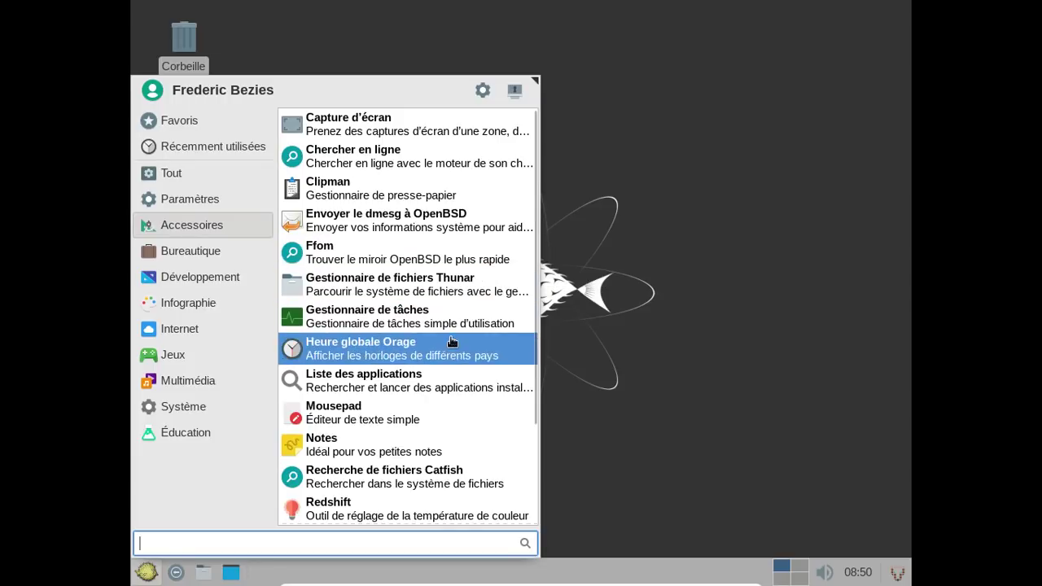
{"action": "scroll", "coordinate": [452, 341], "scroll_direction": "down", "scroll_amount": 4}
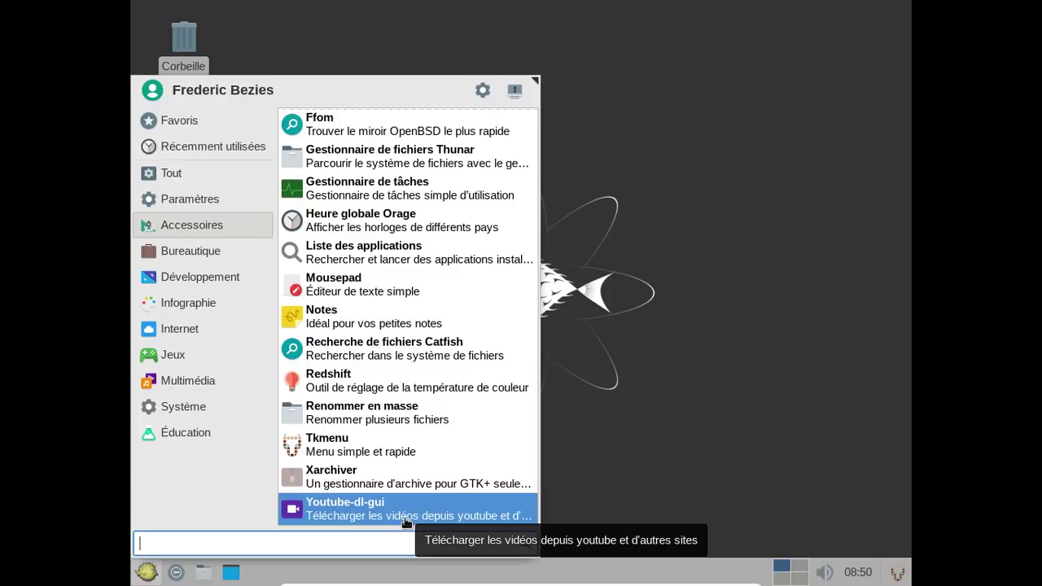
{"action": "left_click", "coordinate": [196, 256]}
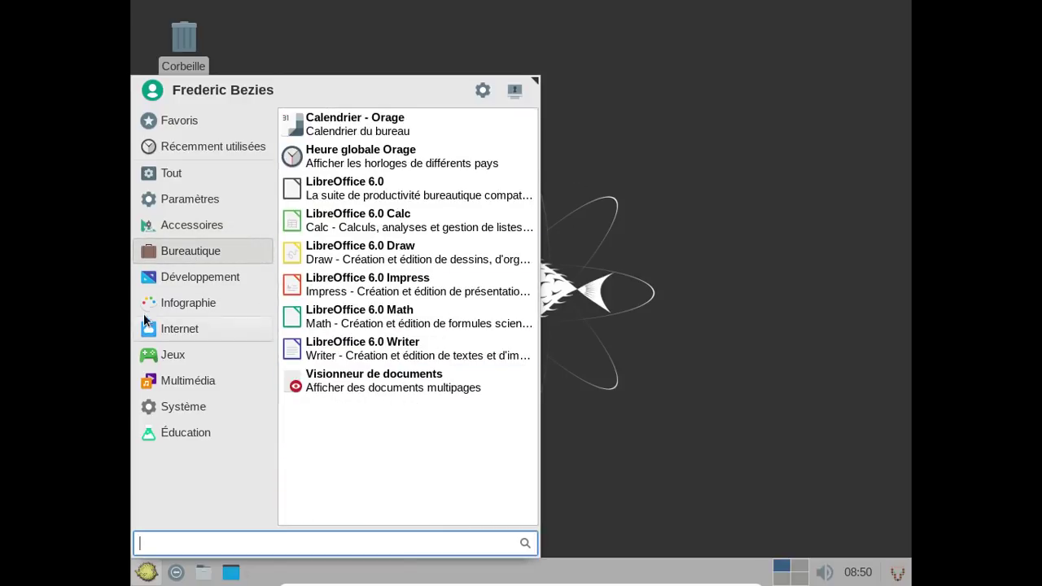
{"action": "left_click", "coordinate": [218, 308]}
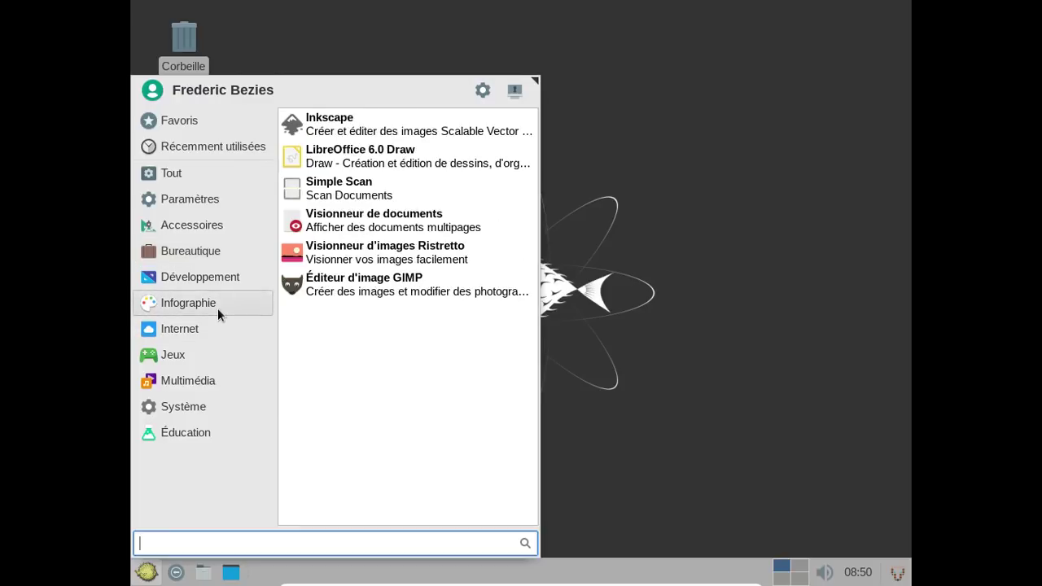
Browse Développement, Internet, Jeux, Multimédia, Système and Éducation, ending on Système.
{"action": "left_click", "coordinate": [245, 280]}
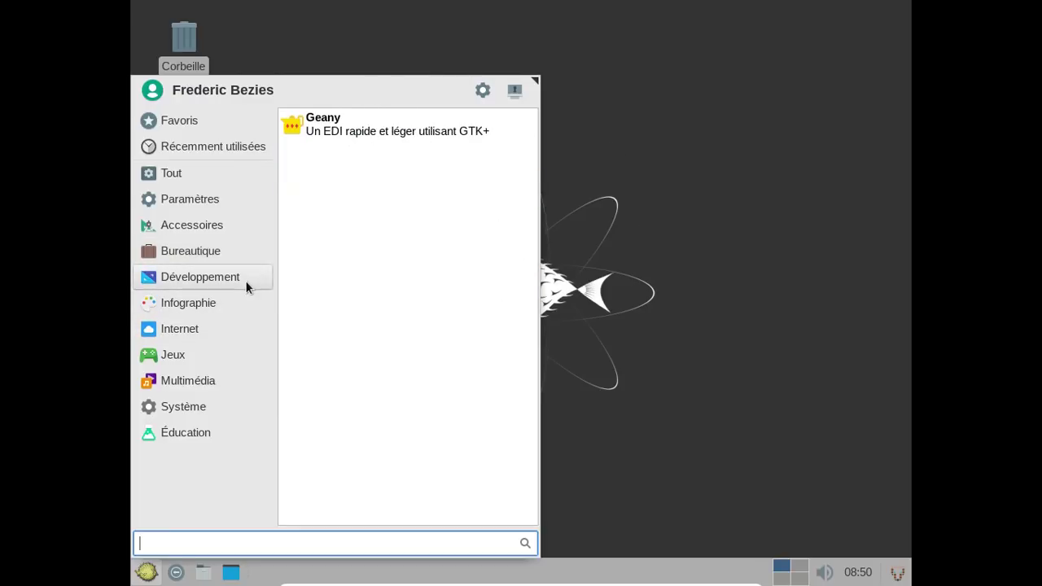
{"action": "left_click", "coordinate": [203, 327]}
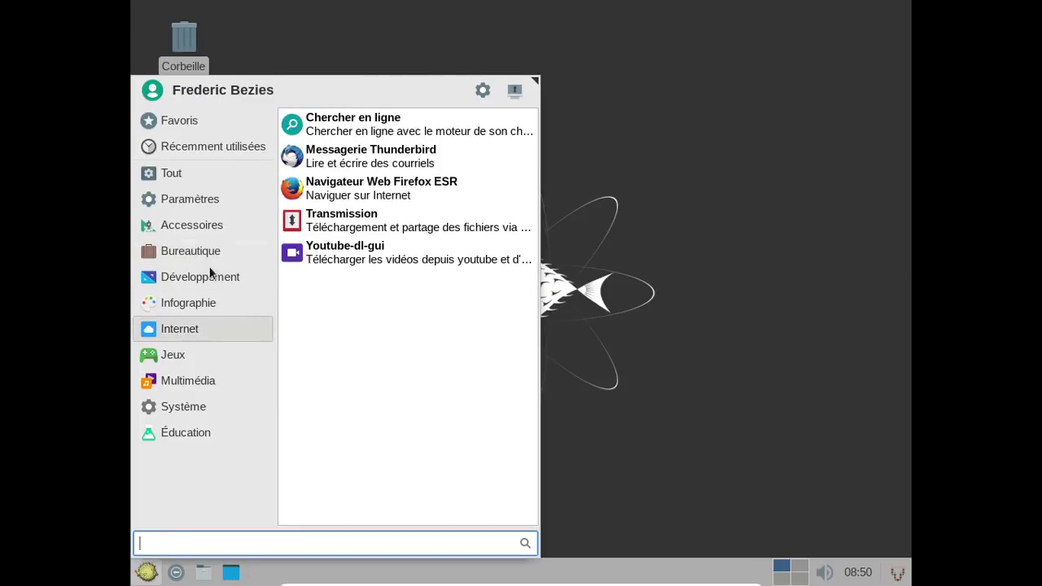
{"action": "left_click", "coordinate": [173, 356]}
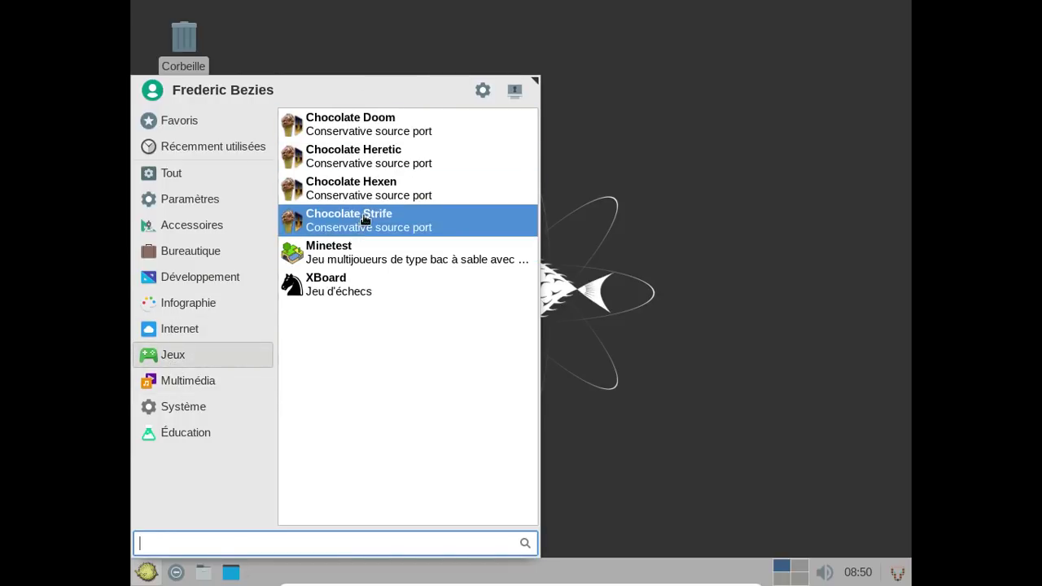
{"action": "left_click", "coordinate": [233, 380]}
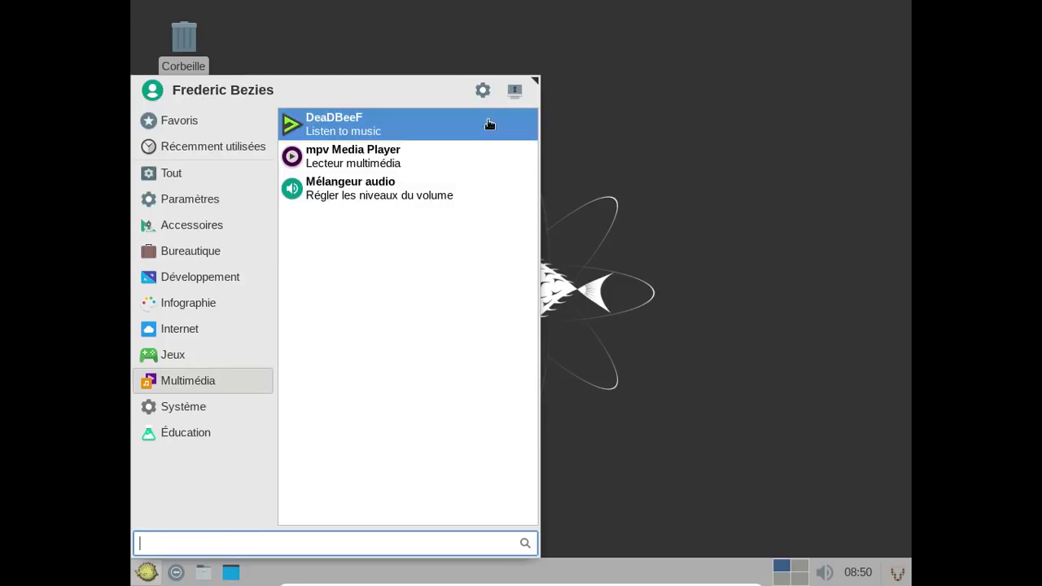
{"action": "left_click", "coordinate": [188, 406]}
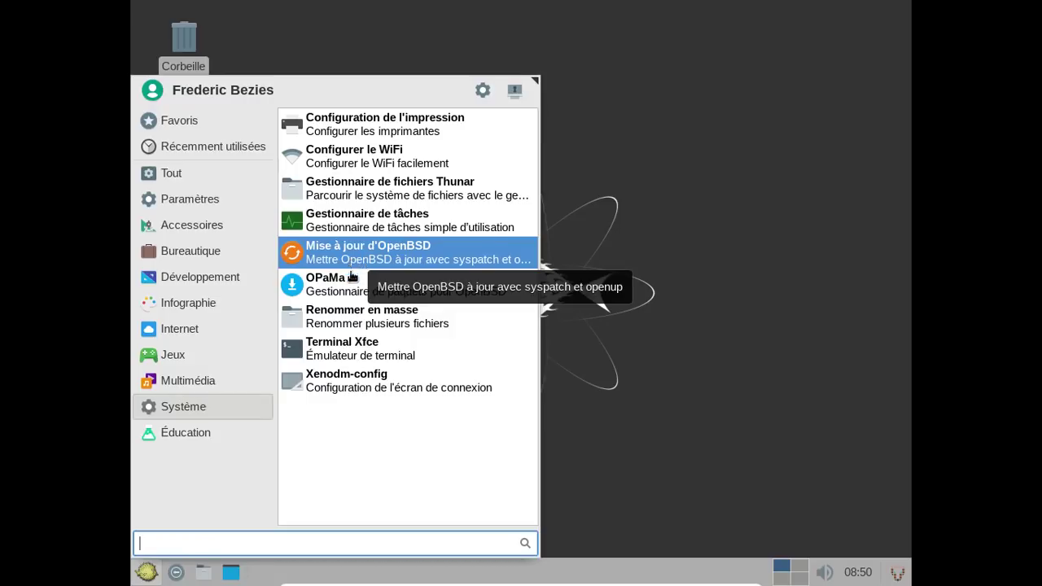
{"action": "left_click", "coordinate": [162, 441]}
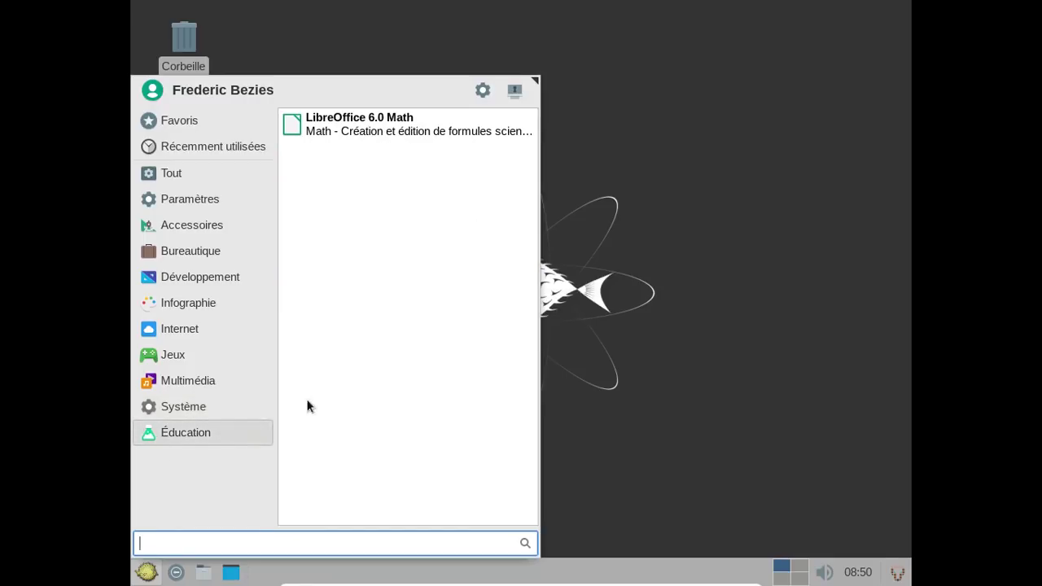
{"action": "left_click", "coordinate": [222, 404]}
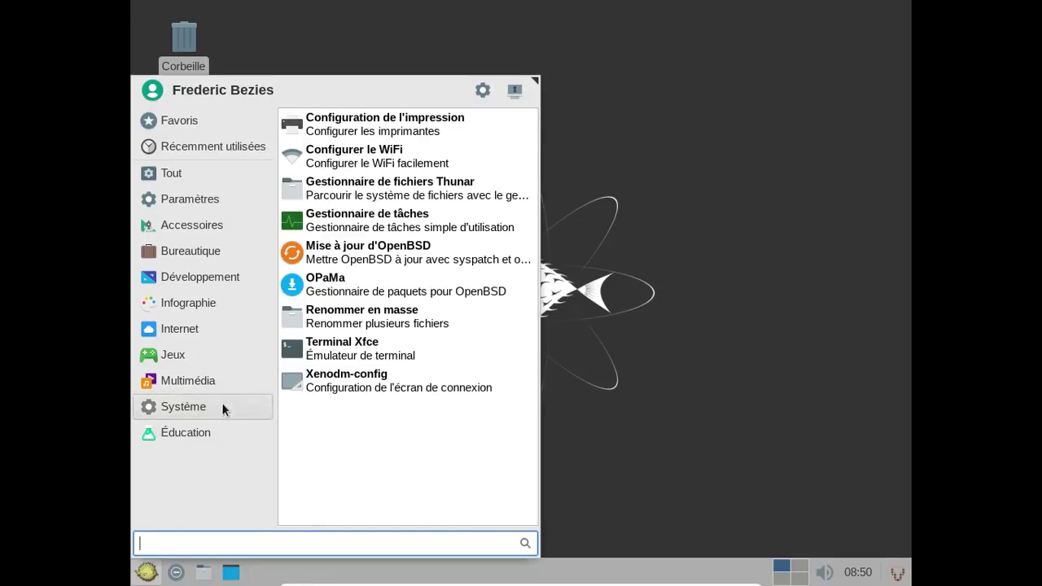
Run Mise à jour d'OpenBSD with the doas password and dismiss the failed syspatch terminal.
{"action": "left_click", "coordinate": [413, 257]}
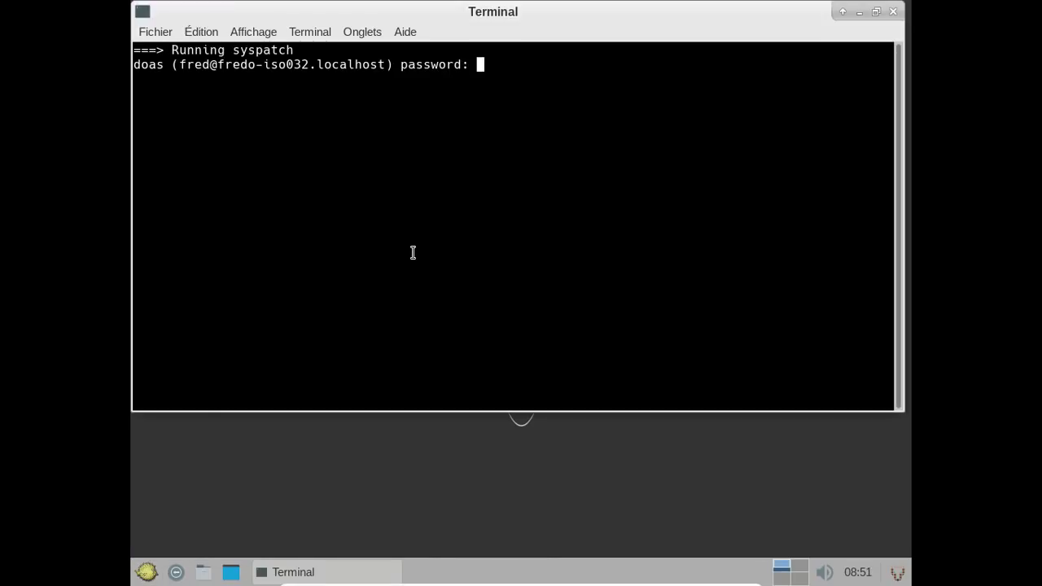
{"action": "key", "text": "Return"}
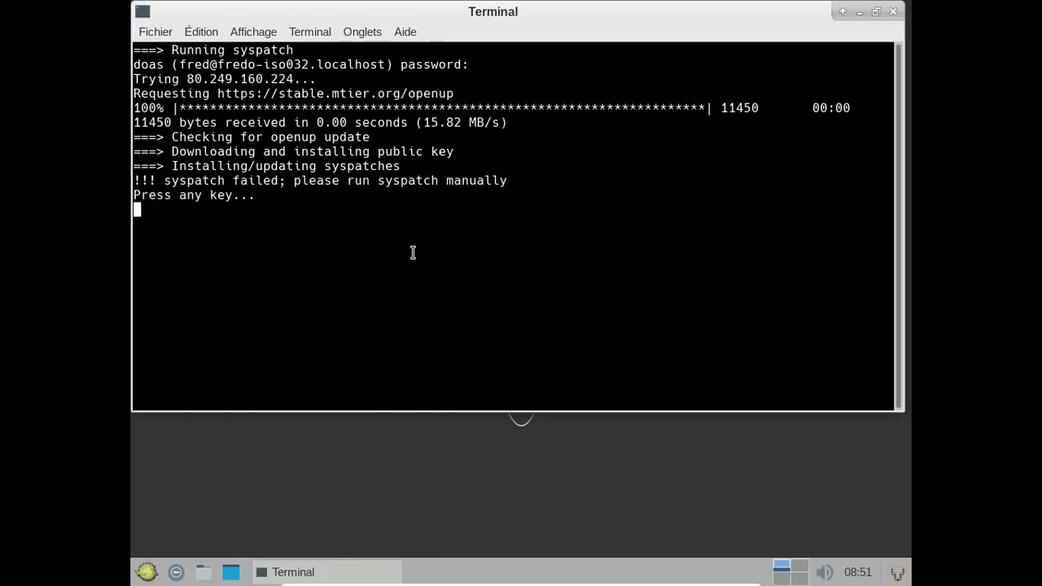
{"action": "key", "text": "Return"}
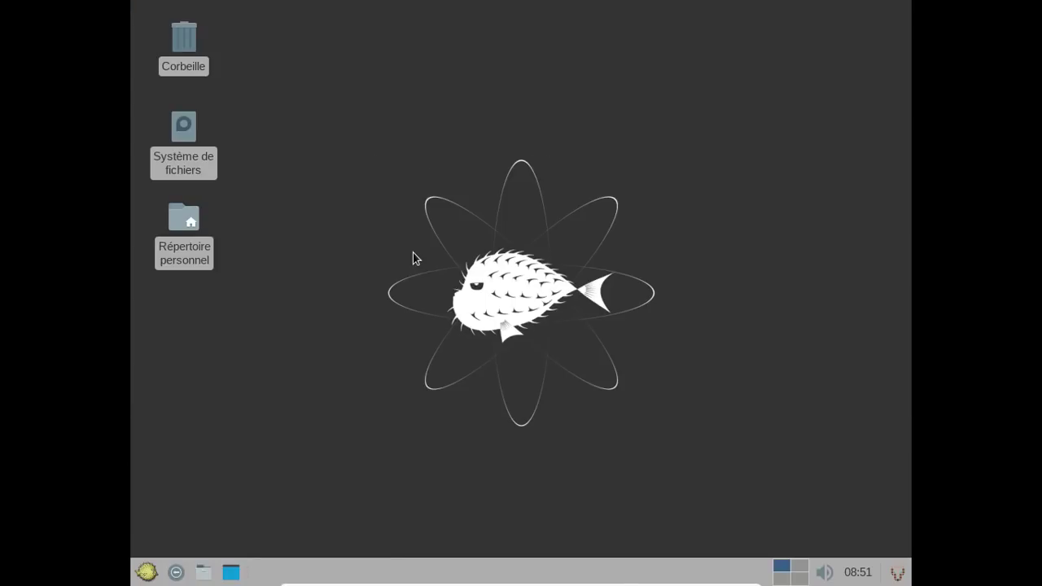
Launch LibreOffice Writer from Bureautique and close its blank Sans nom 1 document.
{"action": "left_click", "coordinate": [148, 571]}
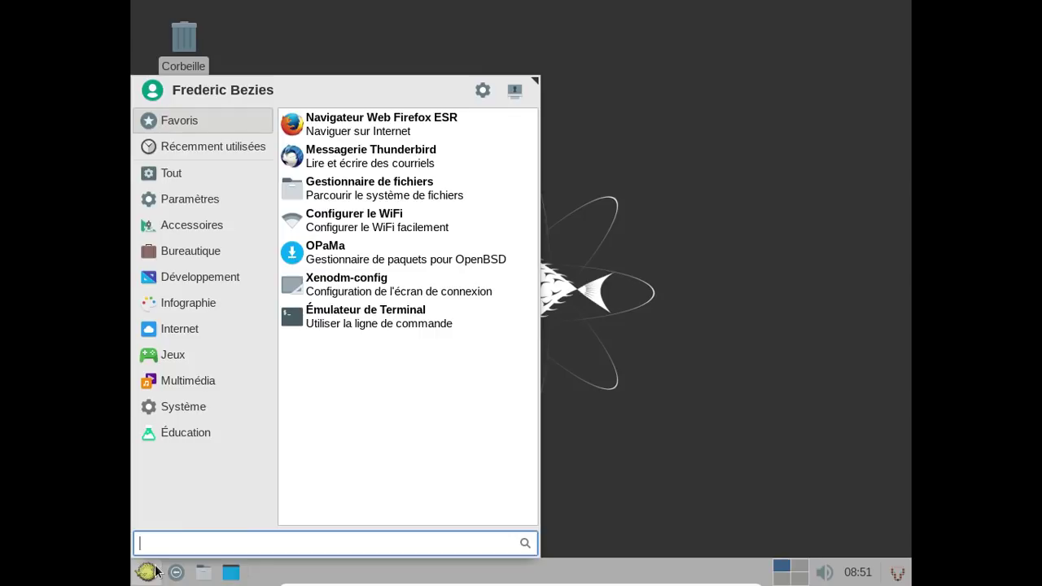
{"action": "left_click", "coordinate": [213, 252]}
{"action": "left_click", "coordinate": [379, 340]}
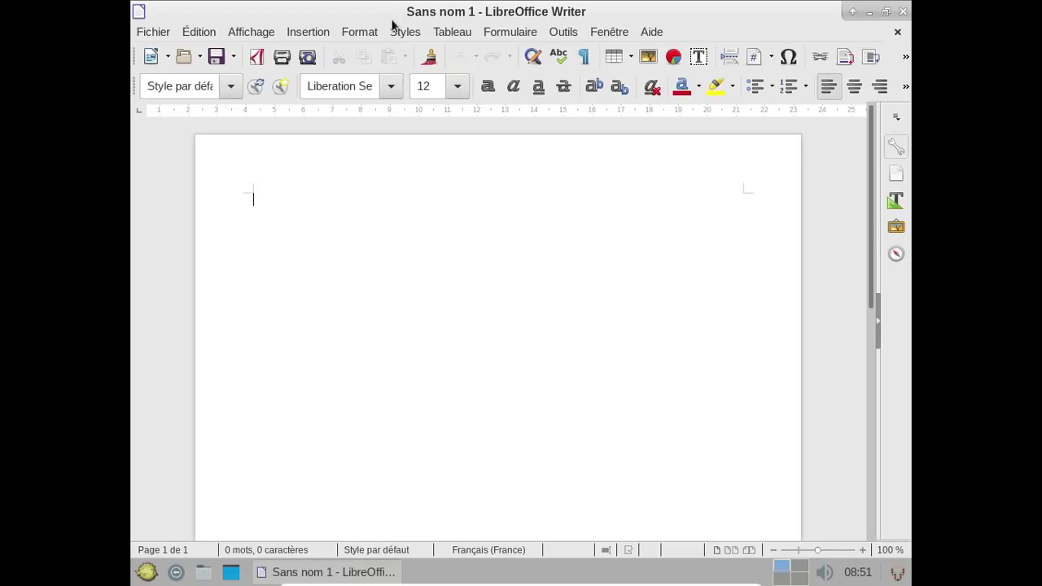
{"action": "left_click", "coordinate": [908, 8]}
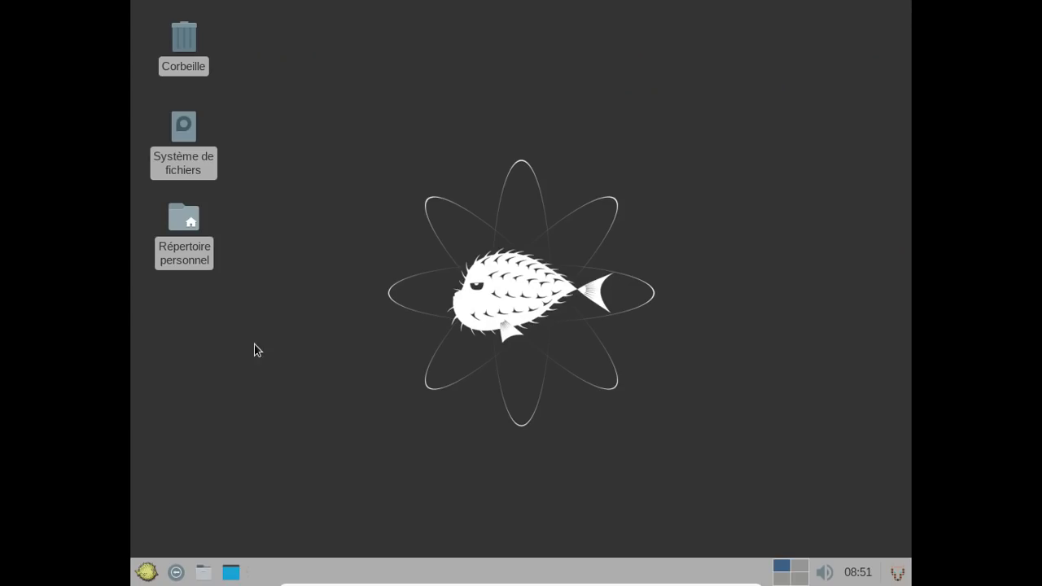
Launch Navigateur Web Firefox ESR from the Favoris list, opening obsd4a.net.
{"action": "left_click", "coordinate": [147, 570]}
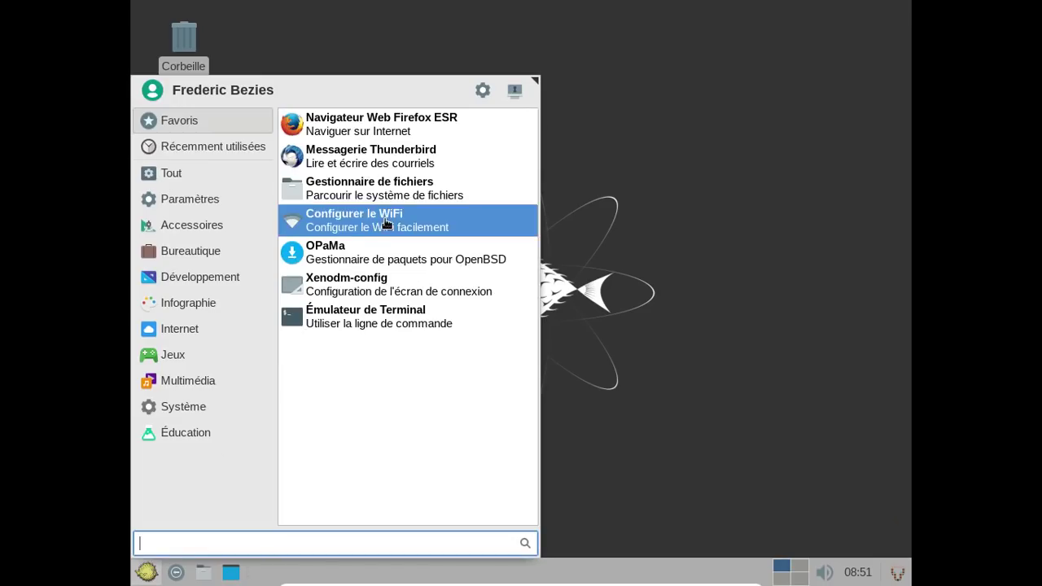
{"action": "left_click", "coordinate": [378, 130]}
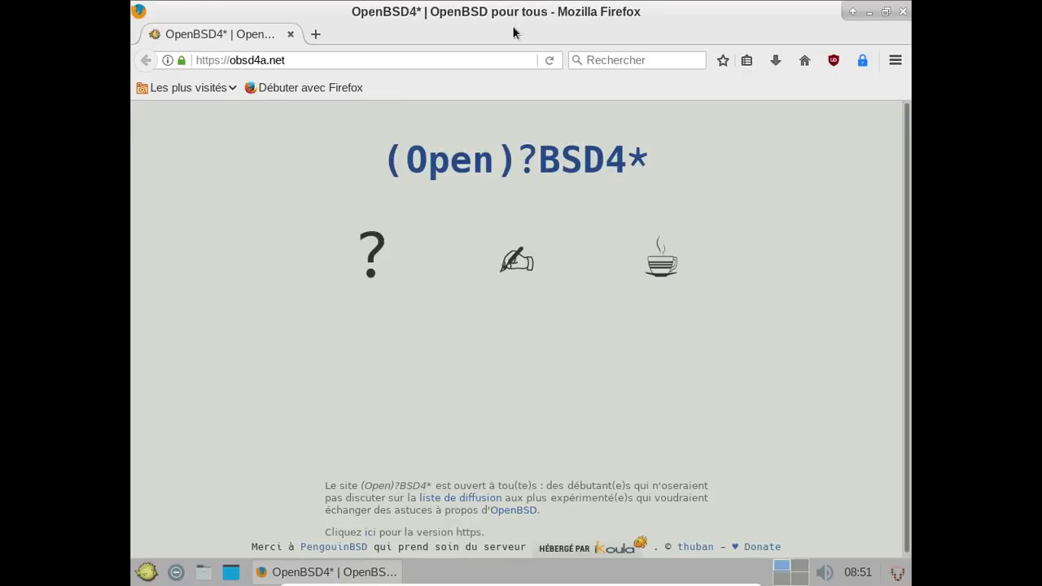
View the installed themes and extensions (Smart HTTPS, uBlock Origin, Decentraleyes), then close the Add-ons Manager.
{"action": "left_click", "coordinate": [894, 62]}
{"action": "left_click", "coordinate": [839, 329]}
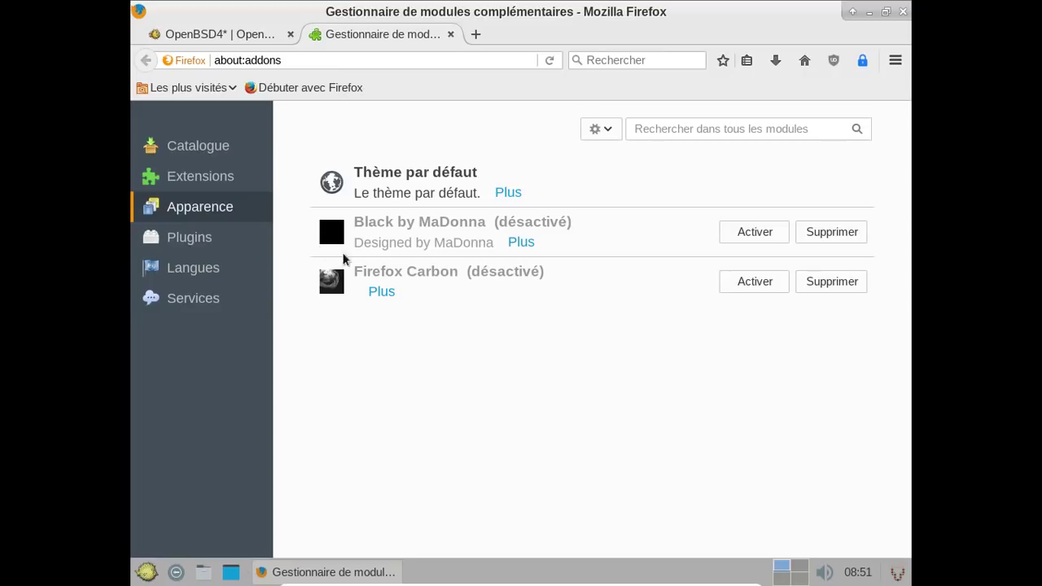
{"action": "left_click", "coordinate": [199, 181]}
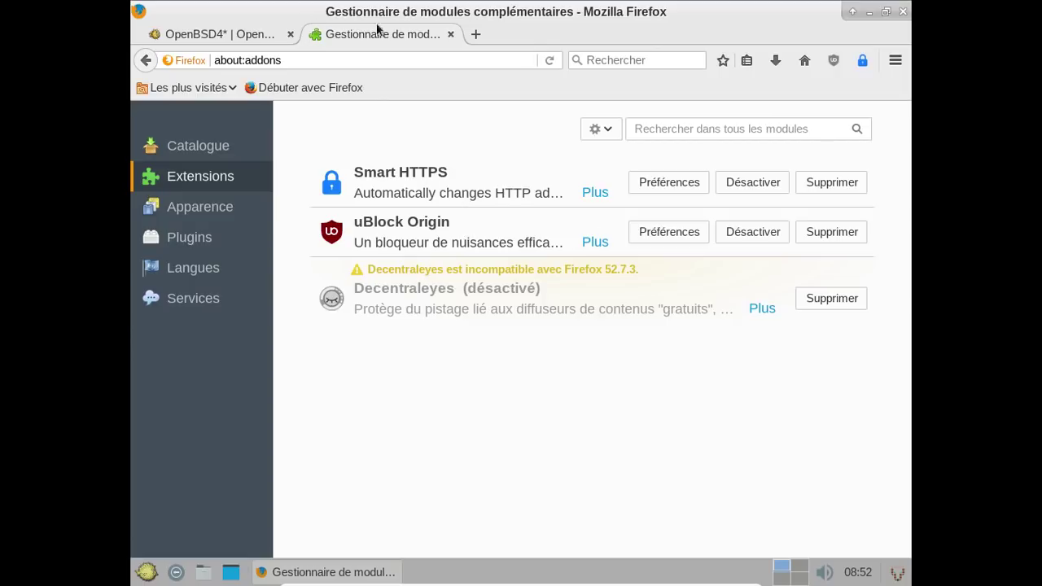
{"action": "left_click", "coordinate": [450, 34]}
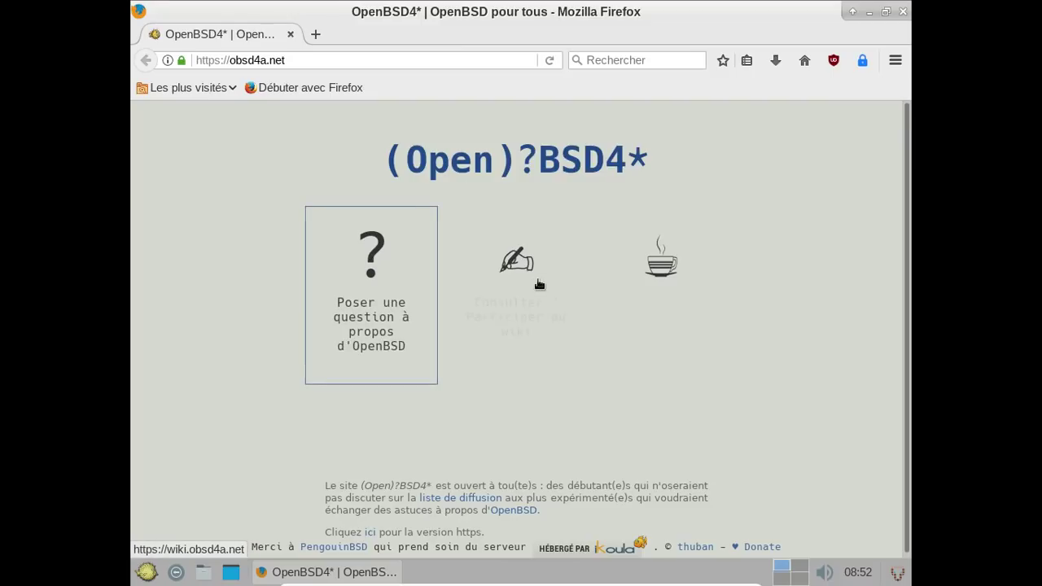
Read the OBSD4* blog's OpenBSD 6.2 => 6.3 migration guide, then quit Firefox.
{"action": "left_click", "coordinate": [692, 289]}
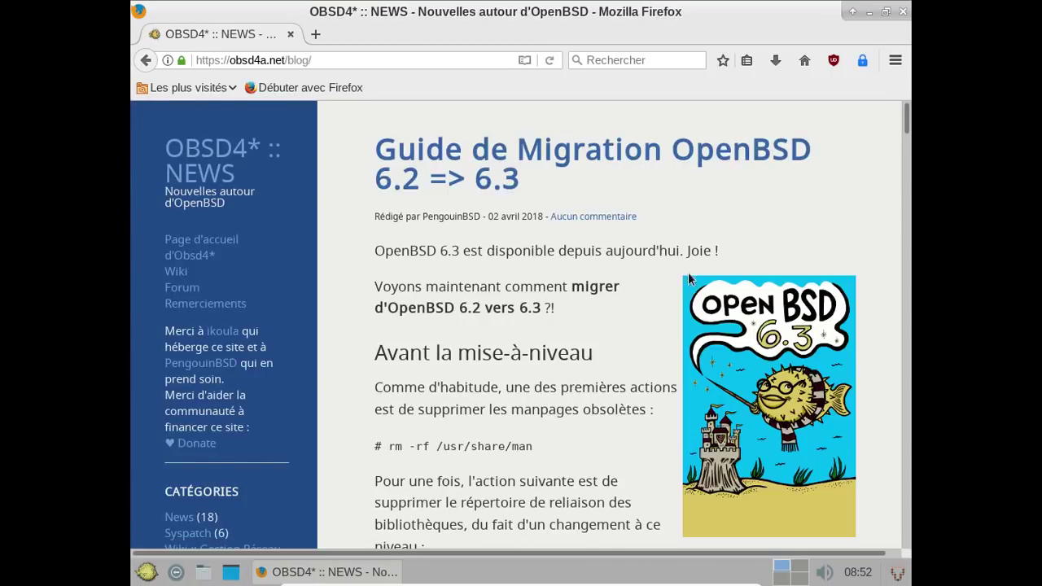
{"action": "scroll", "coordinate": [685, 218], "scroll_direction": "down", "scroll_amount": 10}
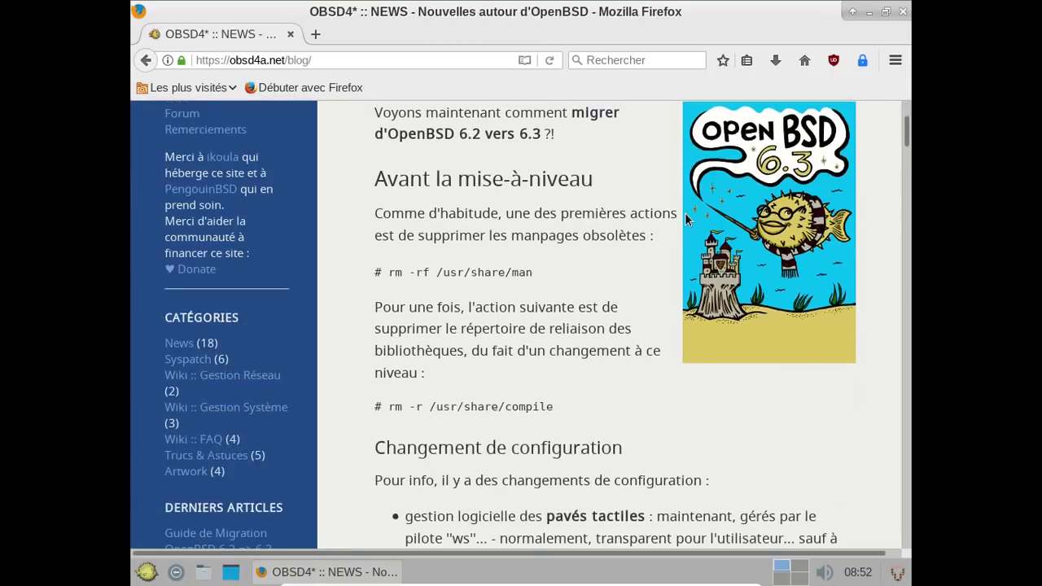
{"action": "scroll", "coordinate": [684, 213], "scroll_direction": "down", "scroll_amount": 7}
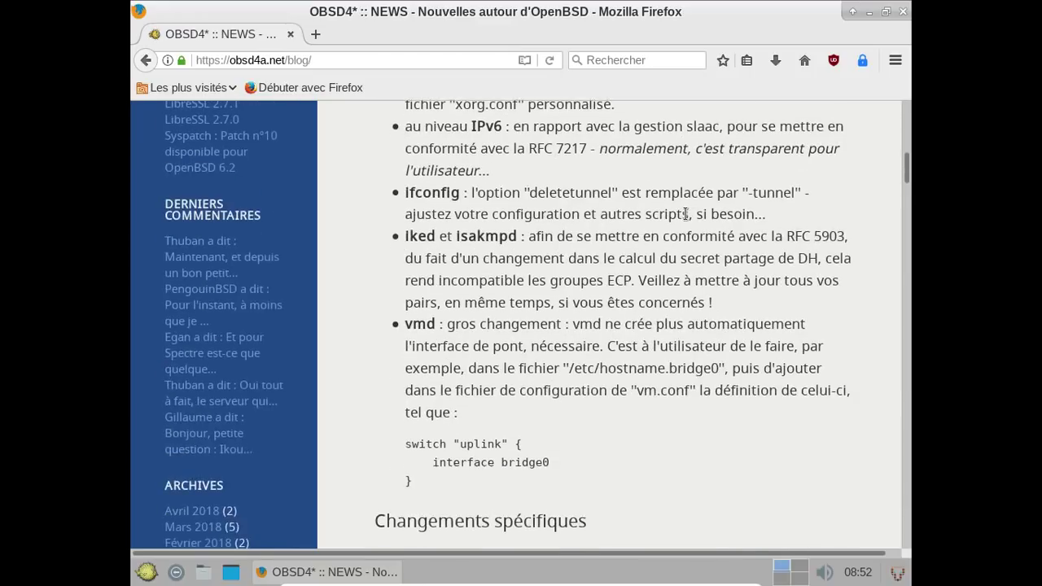
{"action": "scroll", "coordinate": [685, 214], "scroll_direction": "down", "scroll_amount": 8}
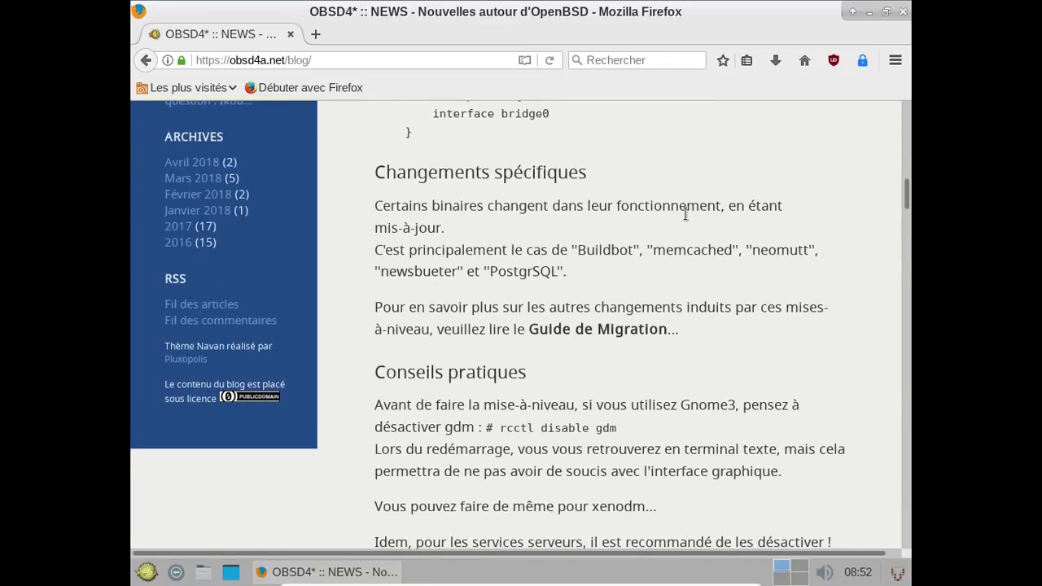
{"action": "scroll", "coordinate": [686, 213], "scroll_direction": "down", "scroll_amount": 4}
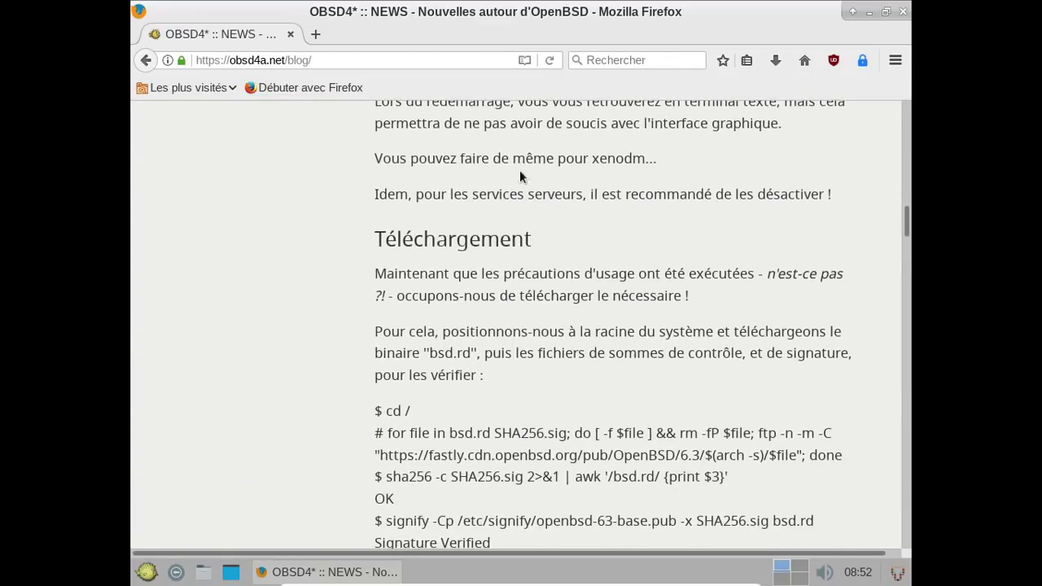
{"action": "left_click", "coordinate": [904, 15]}
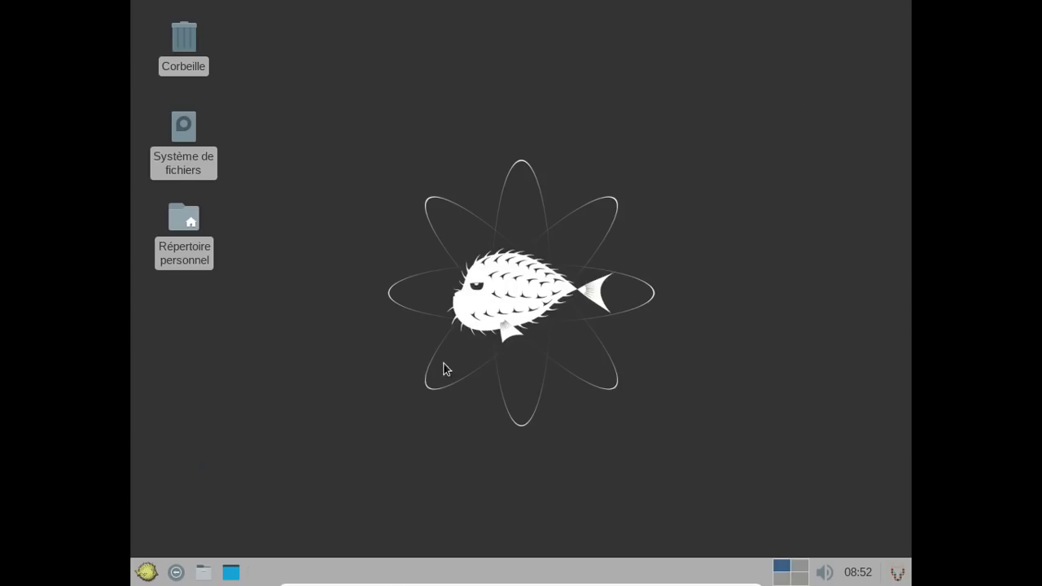
Launch OPaMa with the doas password, minimize its terminal and move its window up-left.
{"action": "left_click", "coordinate": [147, 571]}
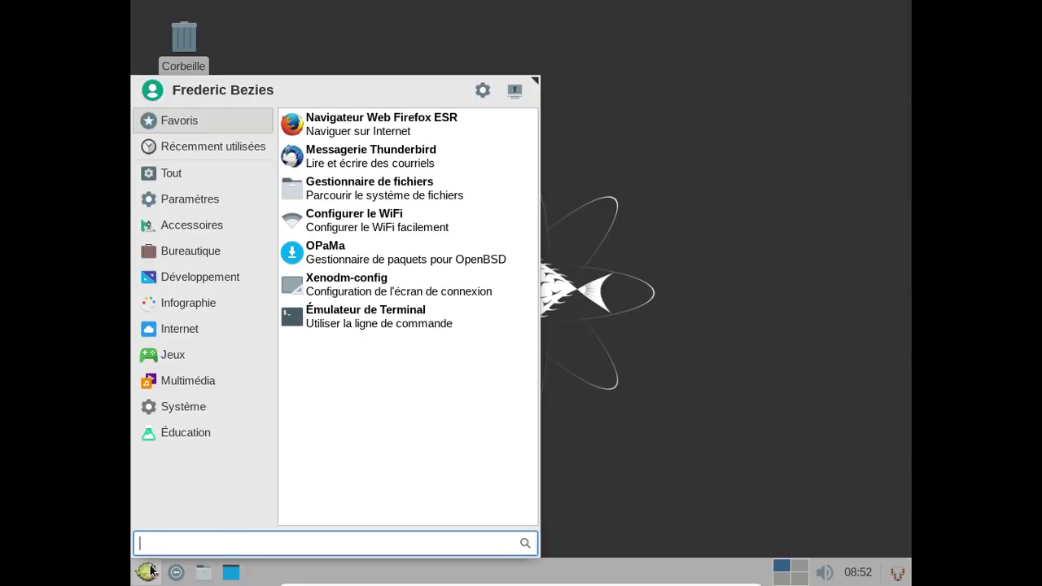
{"action": "left_click", "coordinate": [359, 245]}
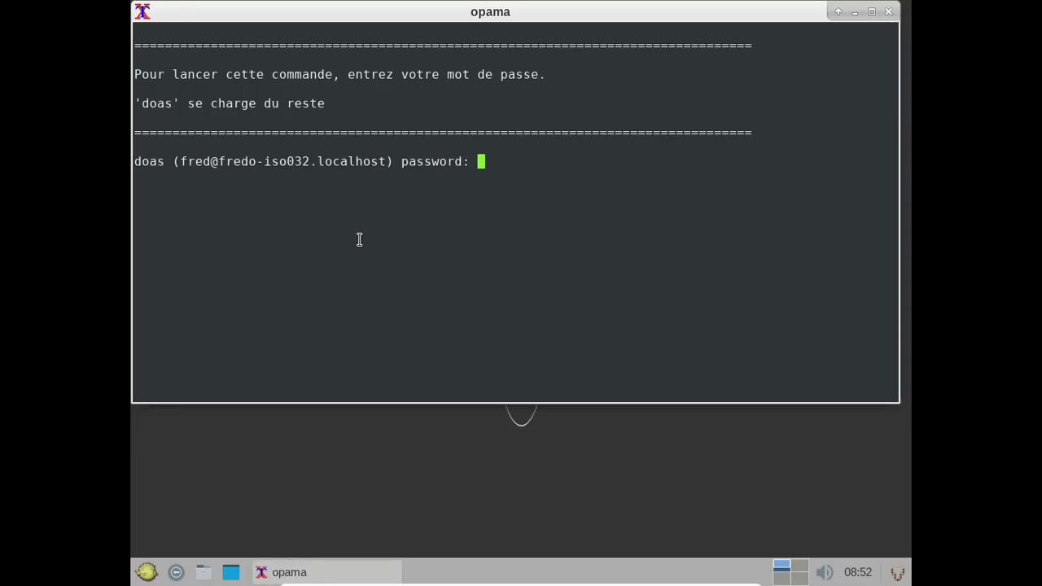
{"action": "key", "text": "Return"}
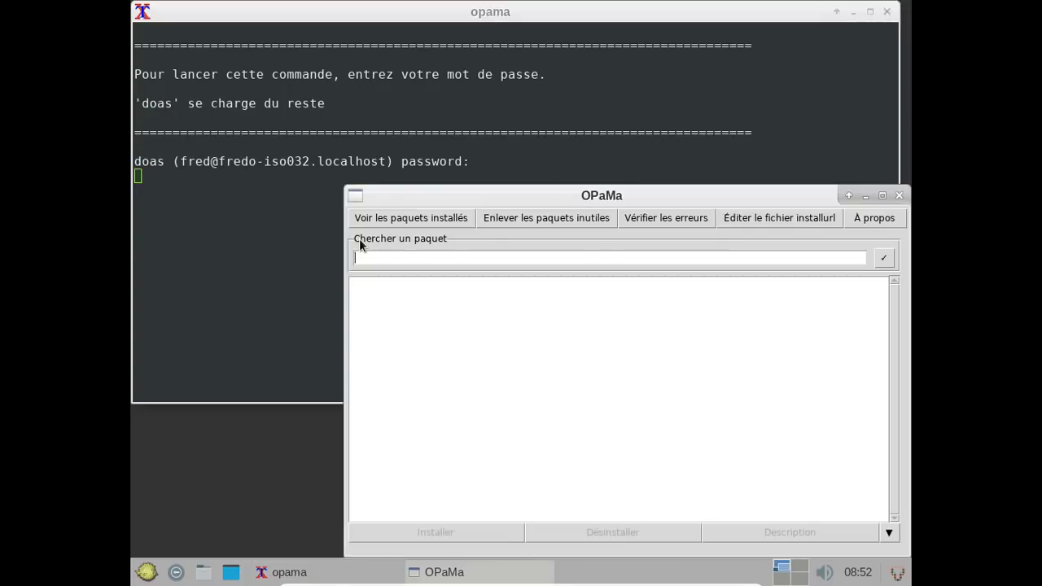
{"action": "left_click", "coordinate": [852, 11]}
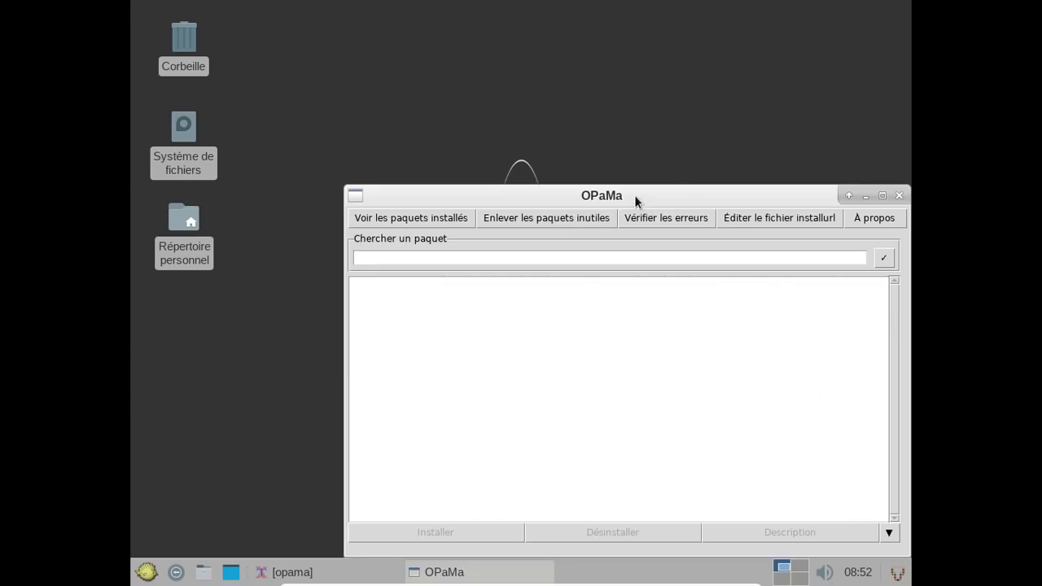
{"action": "left_click_drag", "start_coordinate": [635, 198], "coordinate": [543, 72]}
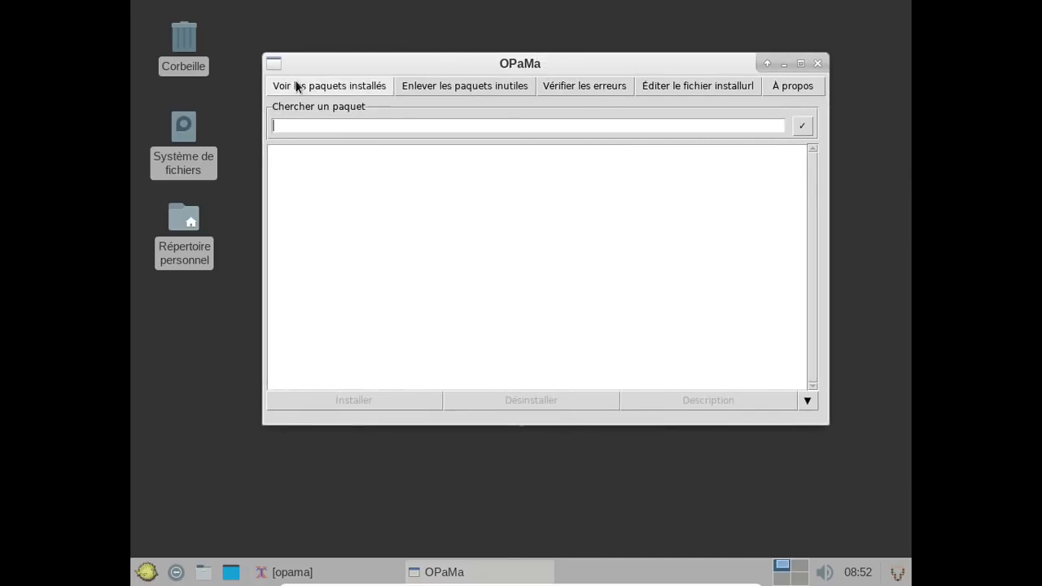
List the 417 installed packages, scroll through them, and bring up the application menu.
{"action": "left_click", "coordinate": [295, 84]}
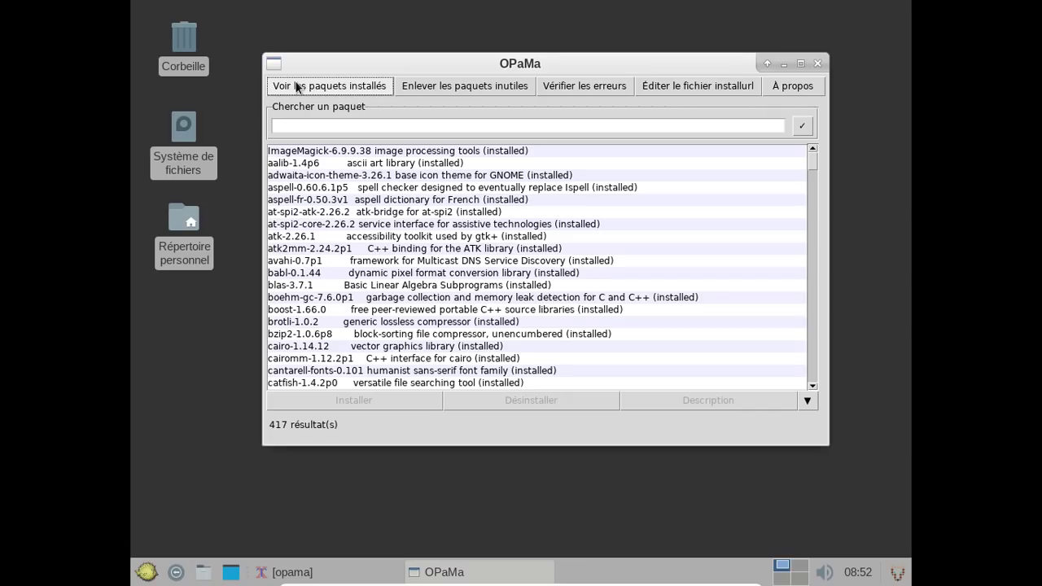
{"action": "scroll", "coordinate": [544, 244], "scroll_direction": "down", "scroll_amount": 20}
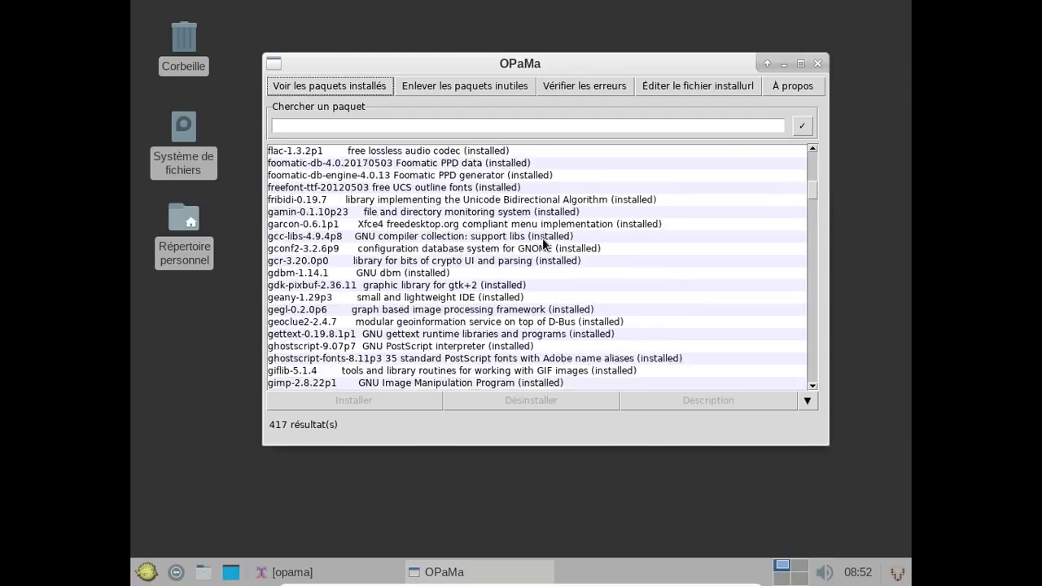
{"action": "left_click", "coordinate": [147, 572]}
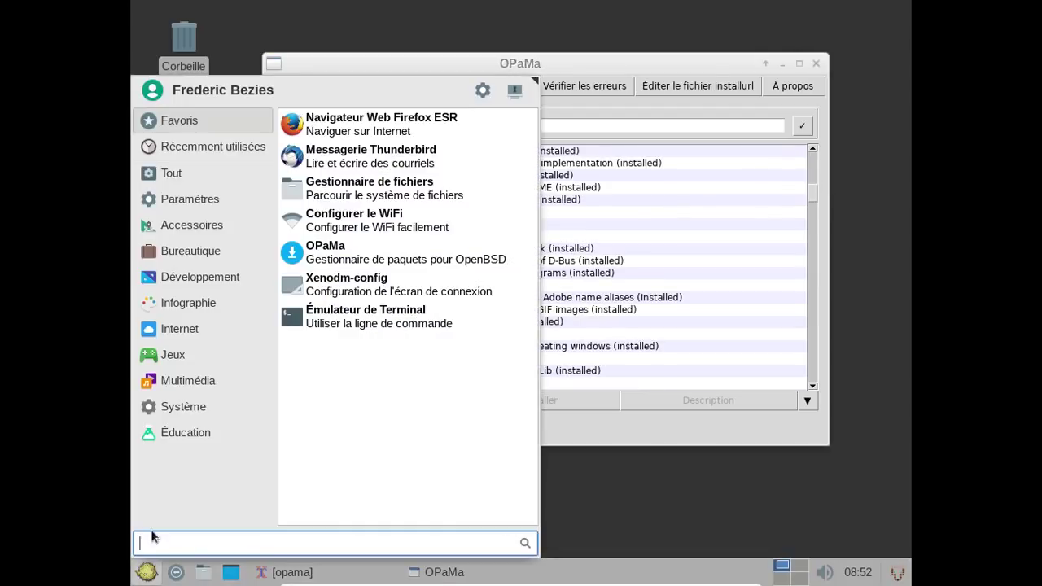
Search OPaMa for 'inkscape' and uninstall the installed inkscape-0.92.3 package.
{"action": "left_click", "coordinate": [166, 304]}
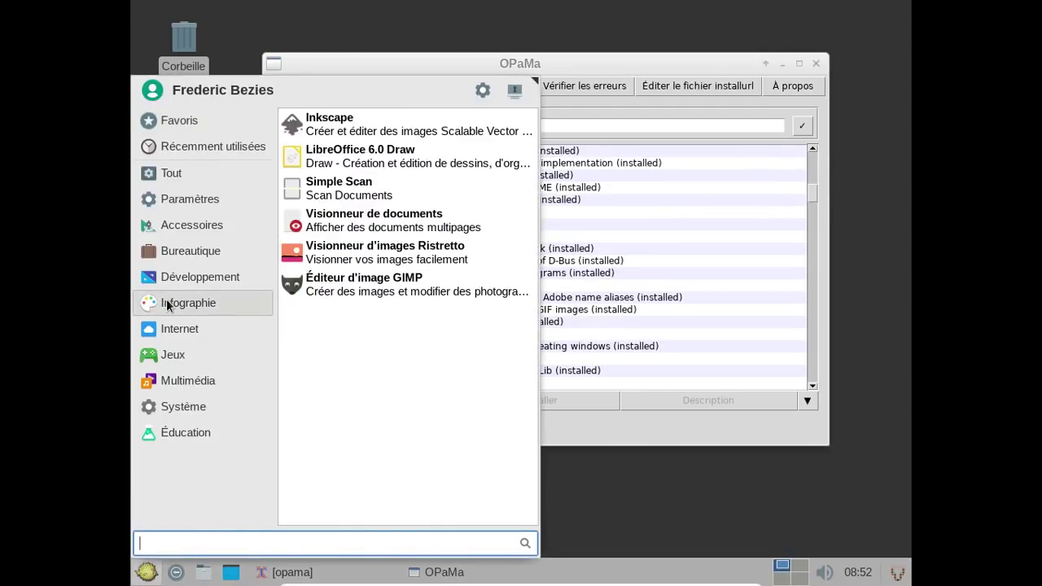
{"action": "left_click", "coordinate": [744, 54]}
{"action": "left_click", "coordinate": [541, 122]}
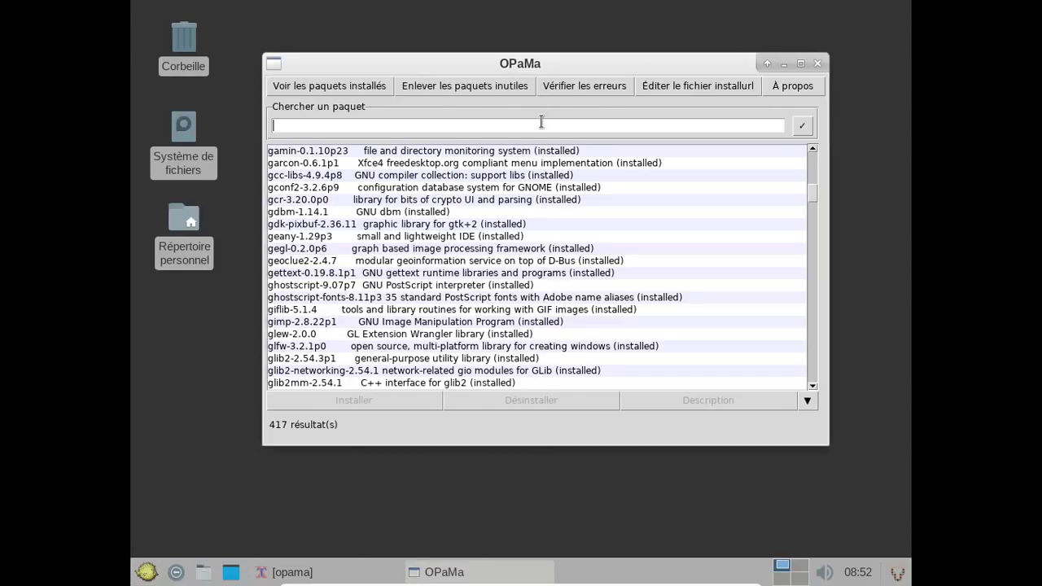
{"action": "type", "text": "inkscape"}
{"action": "key", "text": "Return"}
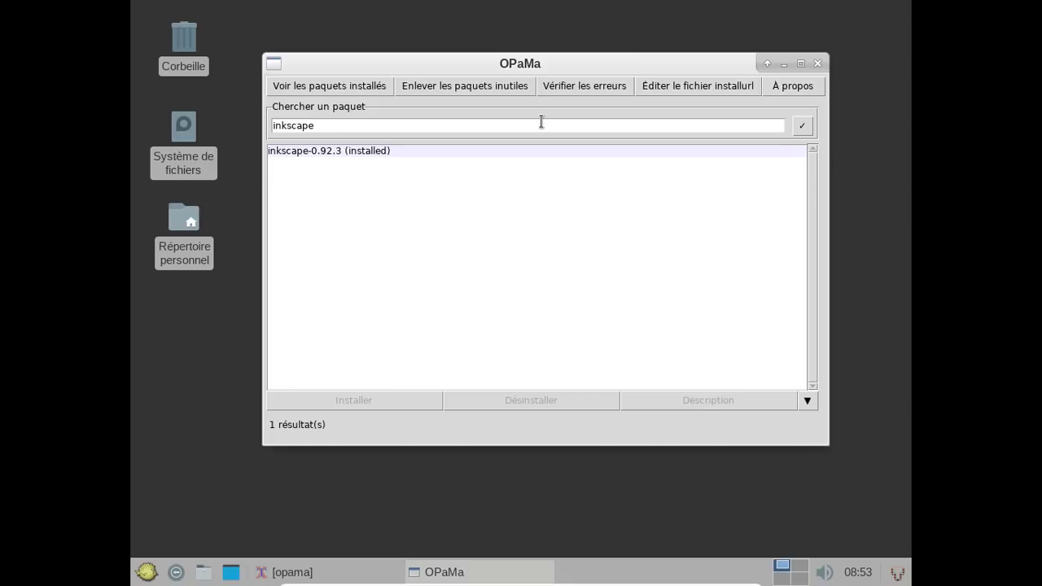
{"action": "left_click", "coordinate": [482, 152]}
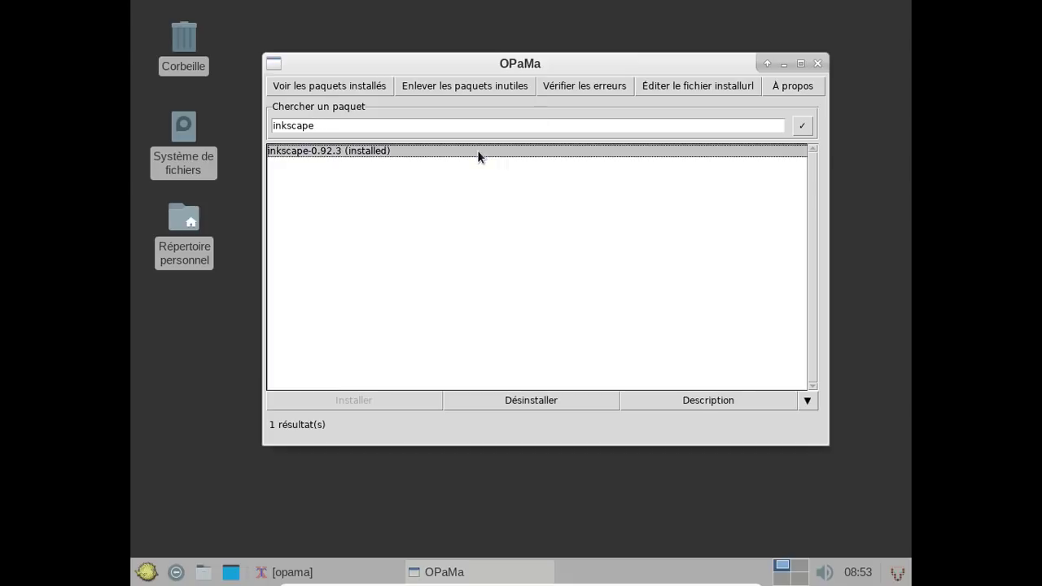
{"action": "left_click", "coordinate": [539, 399]}
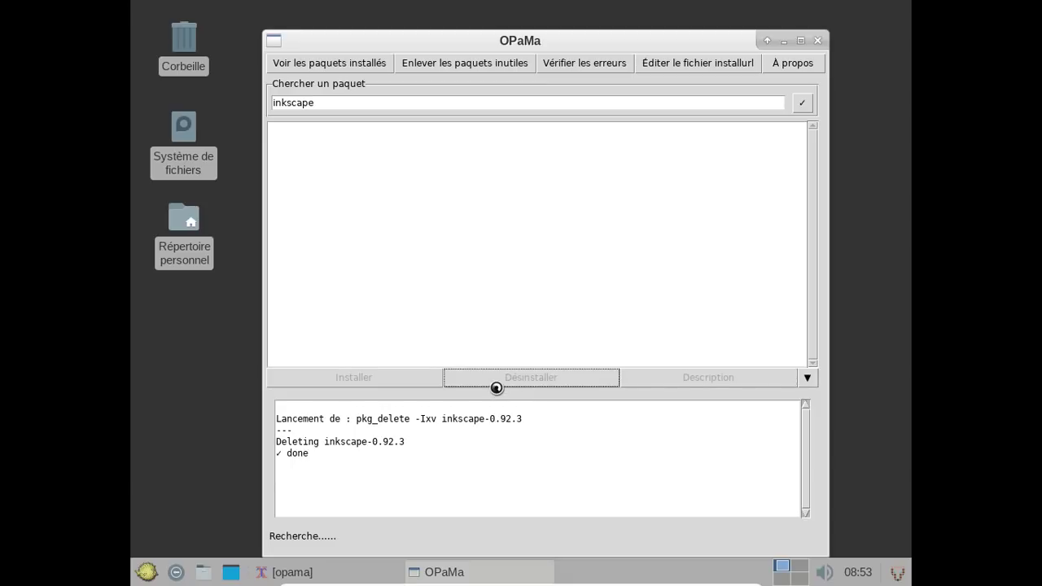
Check the menu's Infographie category to confirm Inkscape is no longer listed.
{"action": "left_click", "coordinate": [146, 572]}
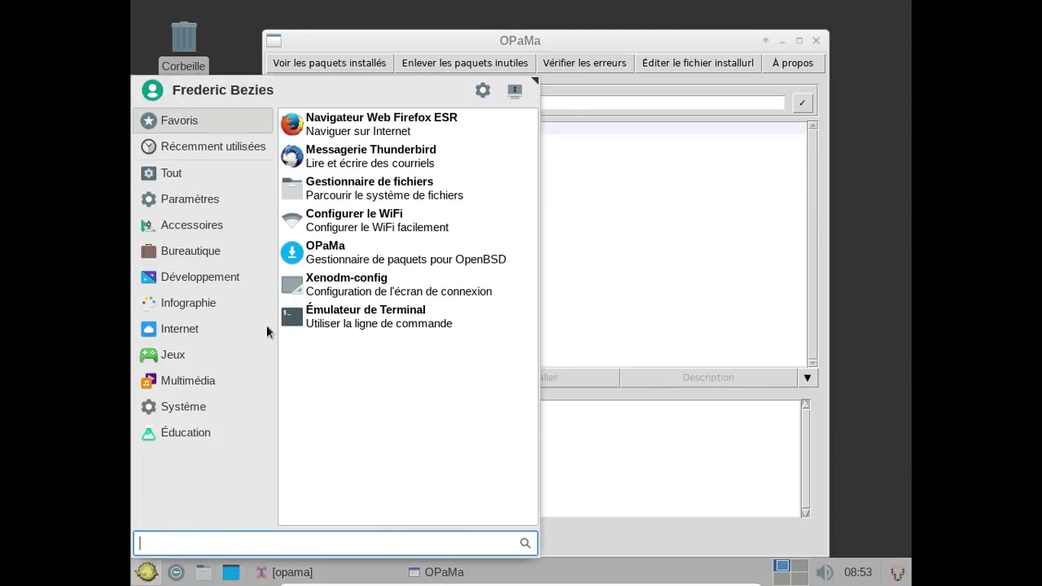
{"action": "left_click", "coordinate": [210, 303]}
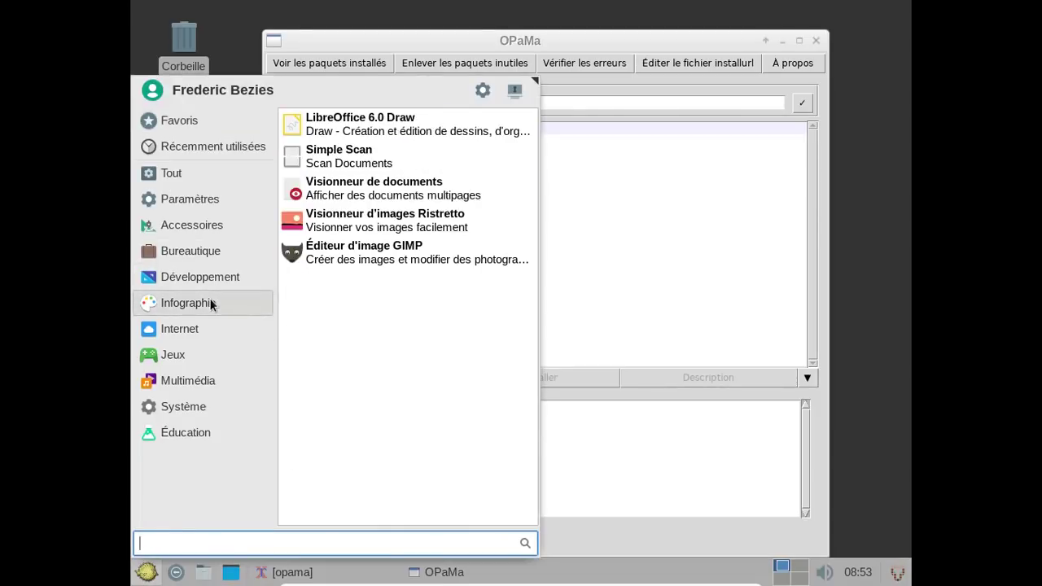
{"action": "left_click", "coordinate": [551, 150]}
Change the OPaMa search to 'vlc' and install the vlc-2.2.8 package.
{"action": "left_click", "coordinate": [435, 105]}
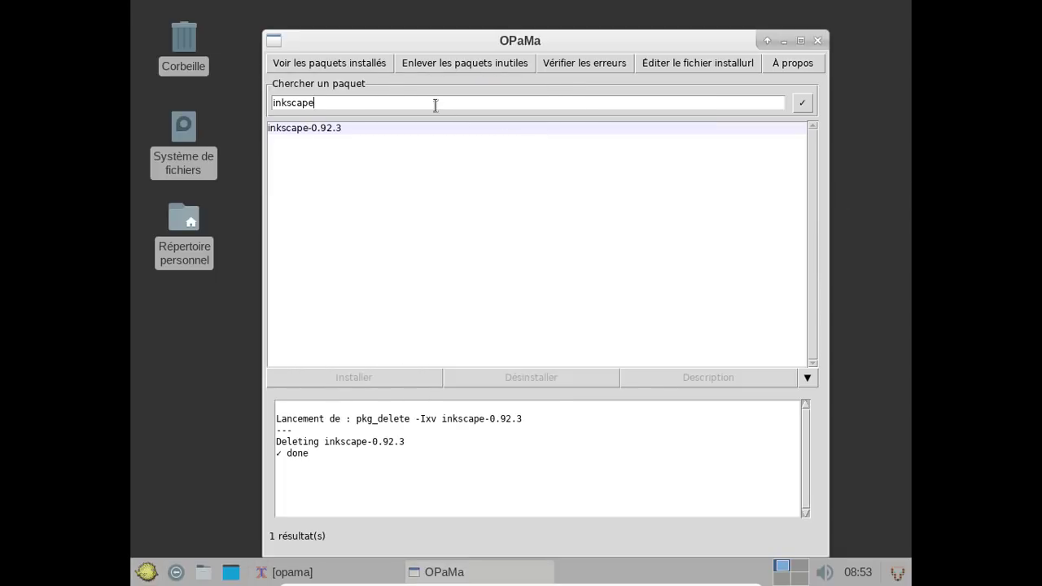
{"action": "key", "text": "Home"}
{"action": "type", "text": "vlc"}
{"action": "key", "text": "shift+End"}
{"action": "key", "text": "Delete"}
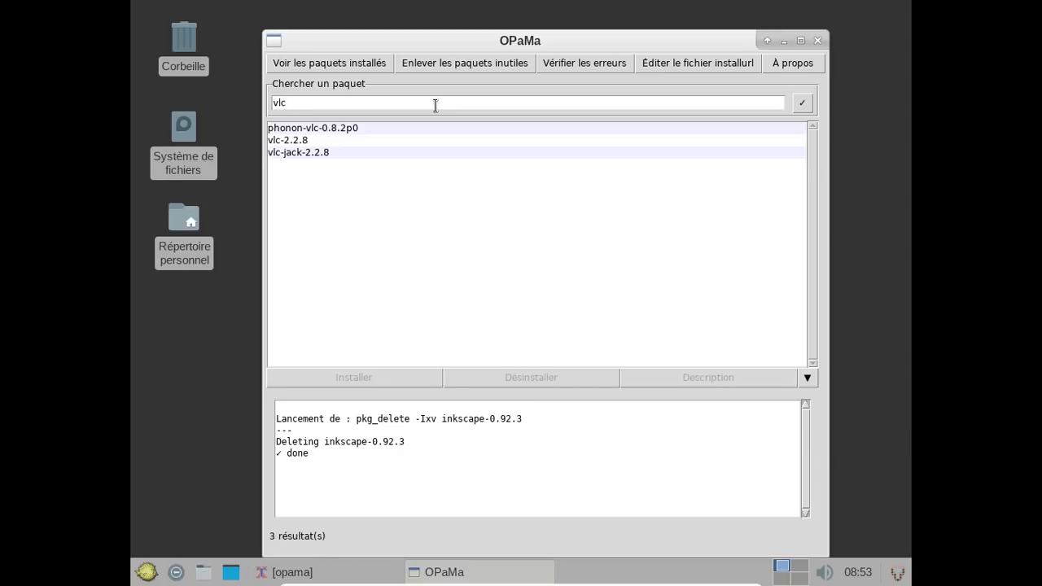
{"action": "left_click", "coordinate": [318, 144]}
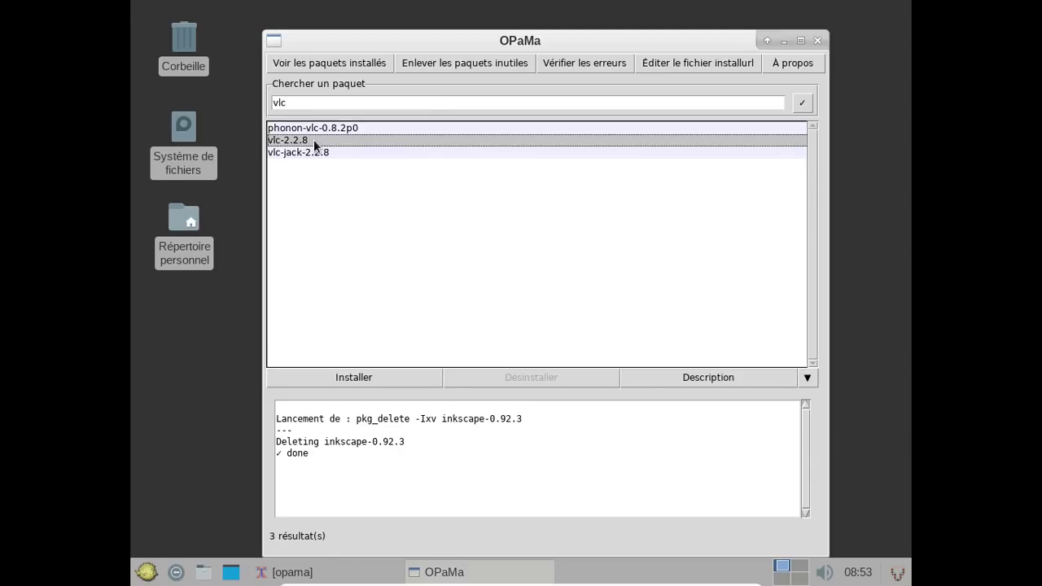
{"action": "left_click", "coordinate": [386, 379]}
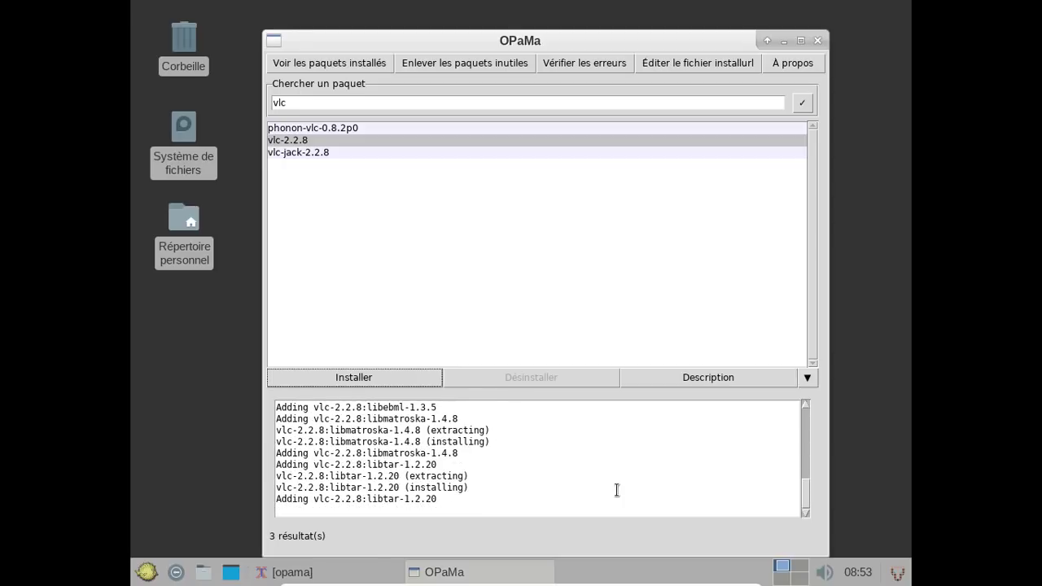
{"action": "left_click", "coordinate": [135, 570]}
{"action": "left_click", "coordinate": [135, 570]}
Open the home folder's Disques folder, attach USB DISK 2.0 to the VM, then exit full screen.
{"action": "double_click", "coordinate": [186, 216]}
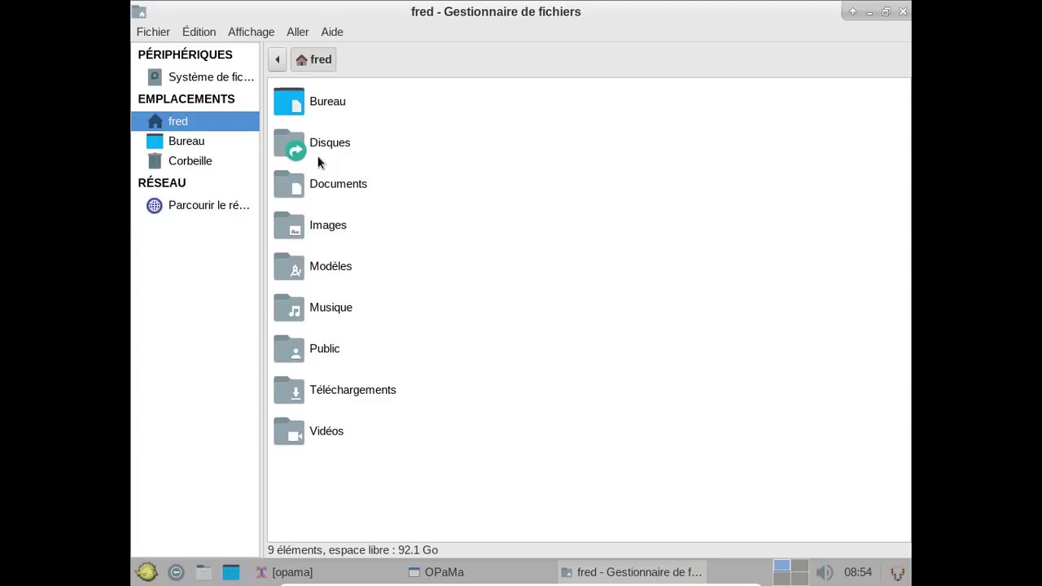
{"action": "double_click", "coordinate": [287, 144]}
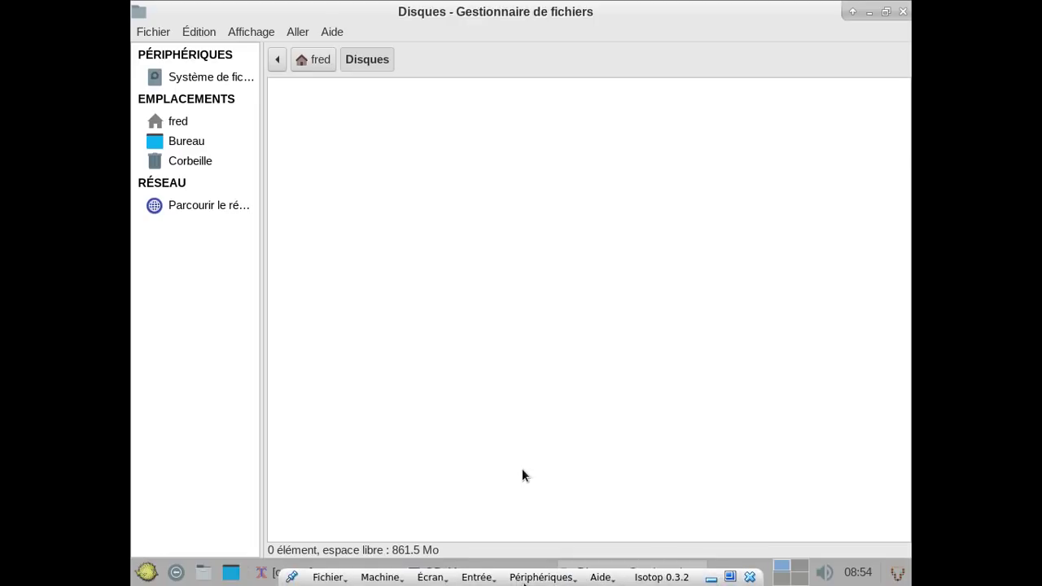
{"action": "left_click", "coordinate": [529, 576]}
{"action": "mouse_move", "coordinate": [563, 456]}
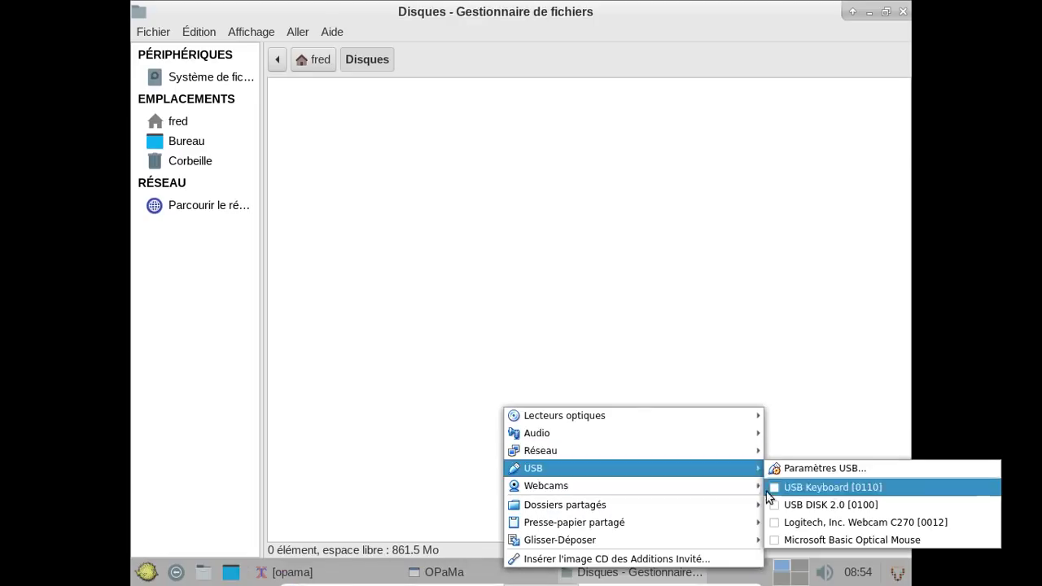
{"action": "left_click", "coordinate": [790, 505]}
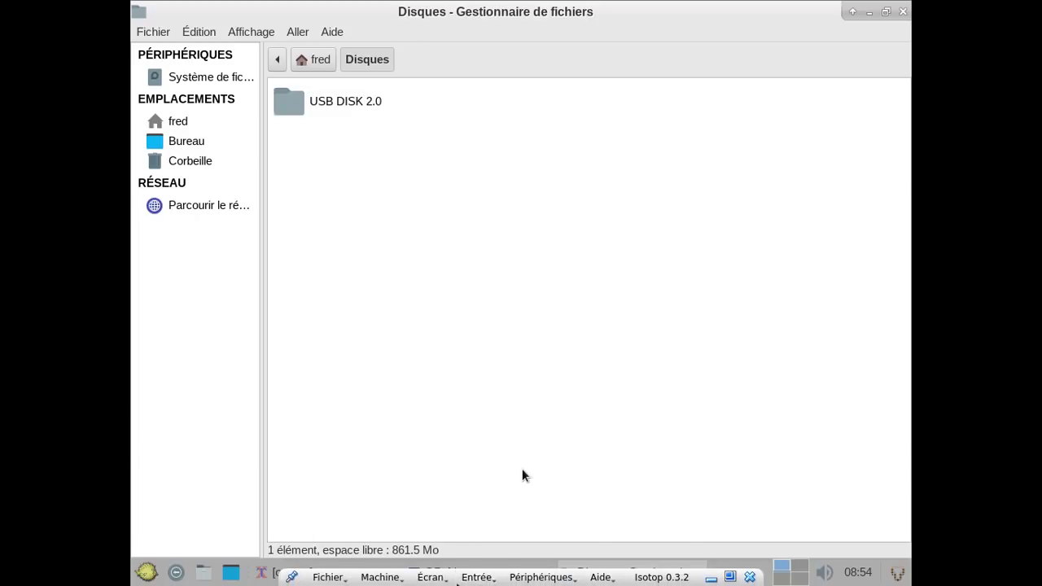
{"action": "left_click", "coordinate": [435, 576]}
{"action": "left_click", "coordinate": [421, 437]}
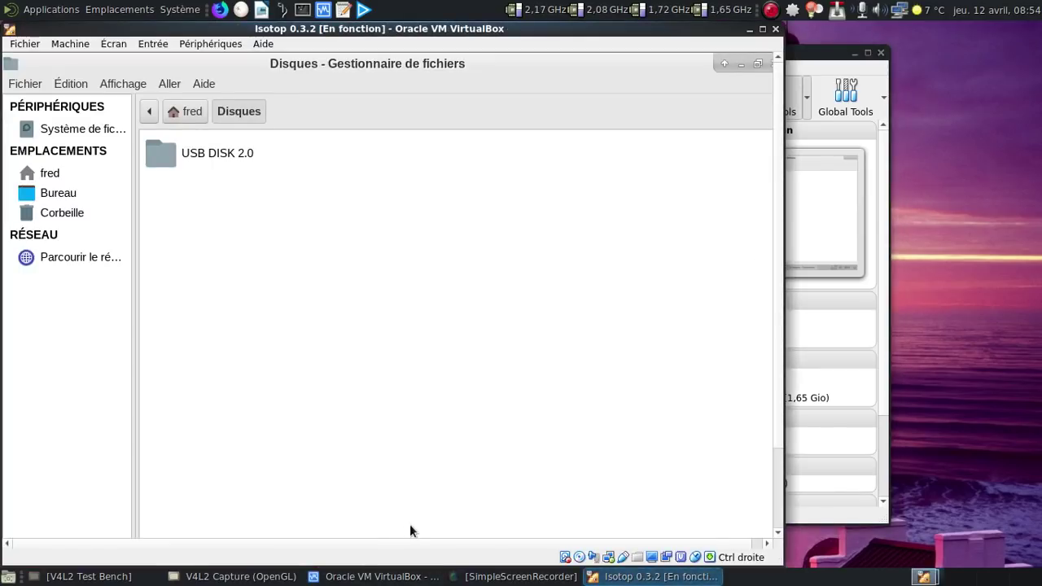
View out.png and out1.png on USB DISK 2.0, return to fred's home, then detach the drive.
{"action": "double_click", "coordinate": [227, 156]}
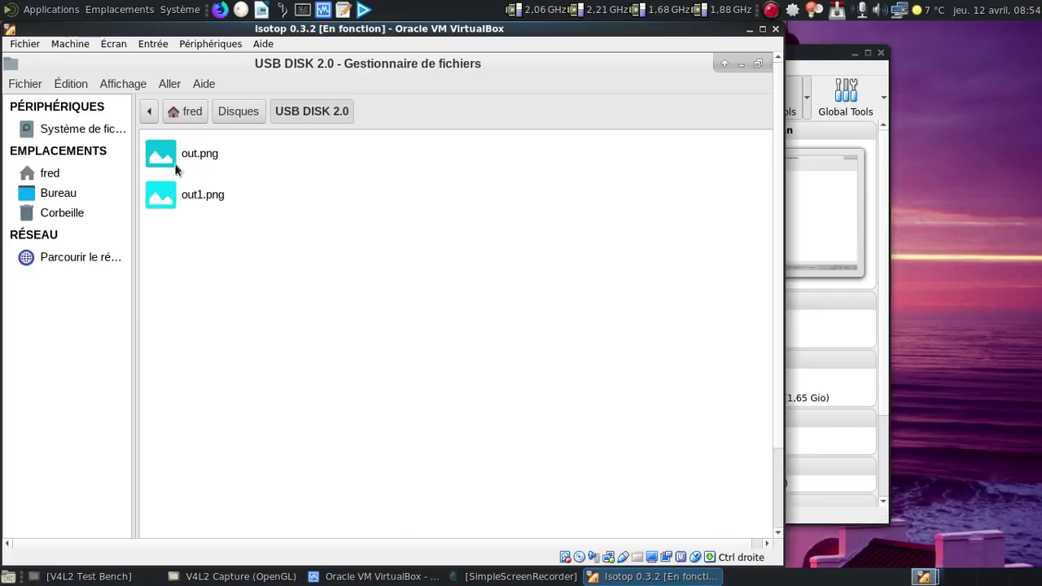
{"action": "left_click", "coordinate": [49, 173]}
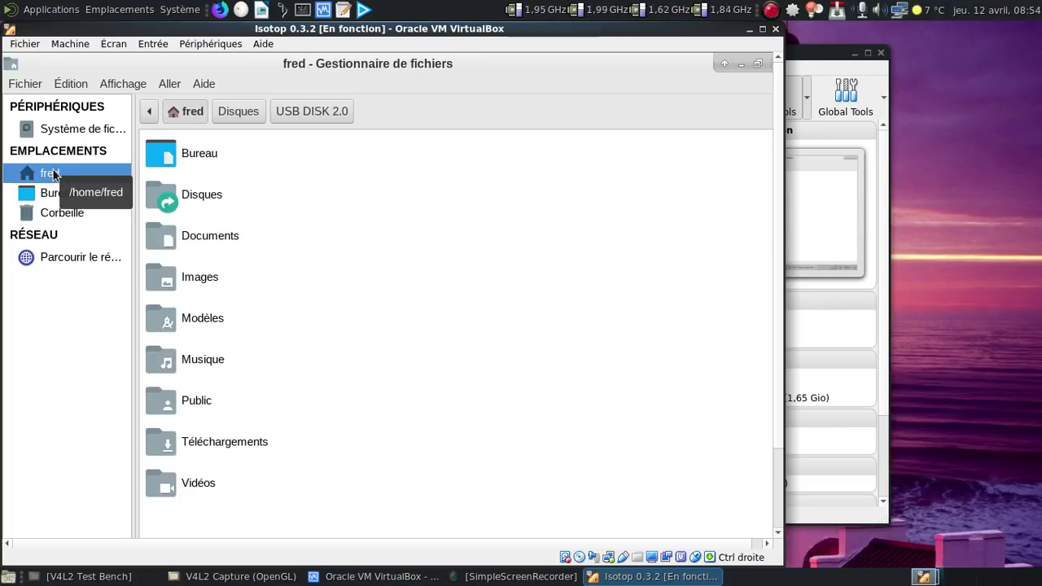
{"action": "left_click", "coordinate": [162, 46]}
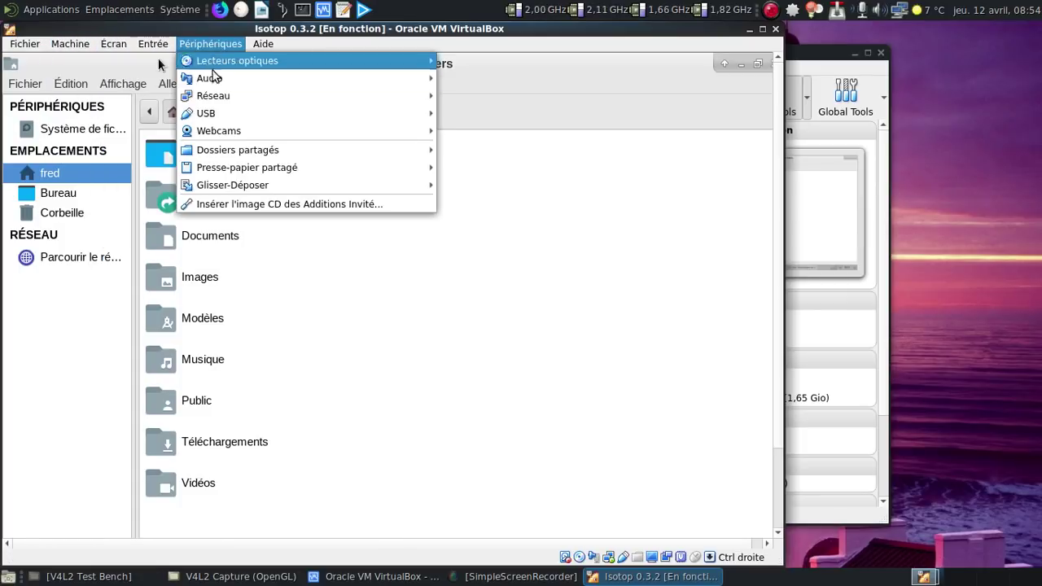
{"action": "mouse_move", "coordinate": [383, 114]}
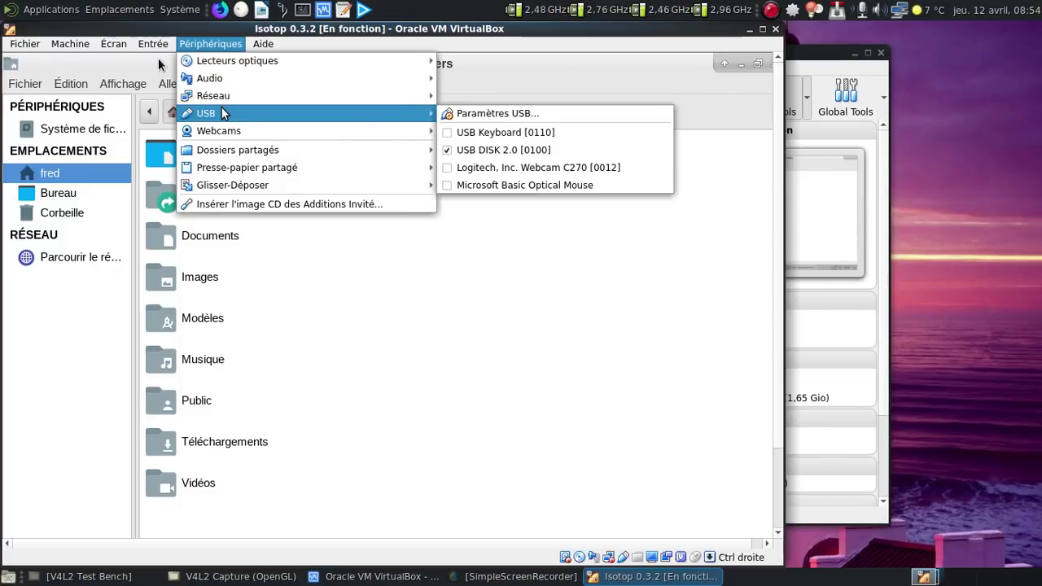
{"action": "left_click", "coordinate": [492, 148]}
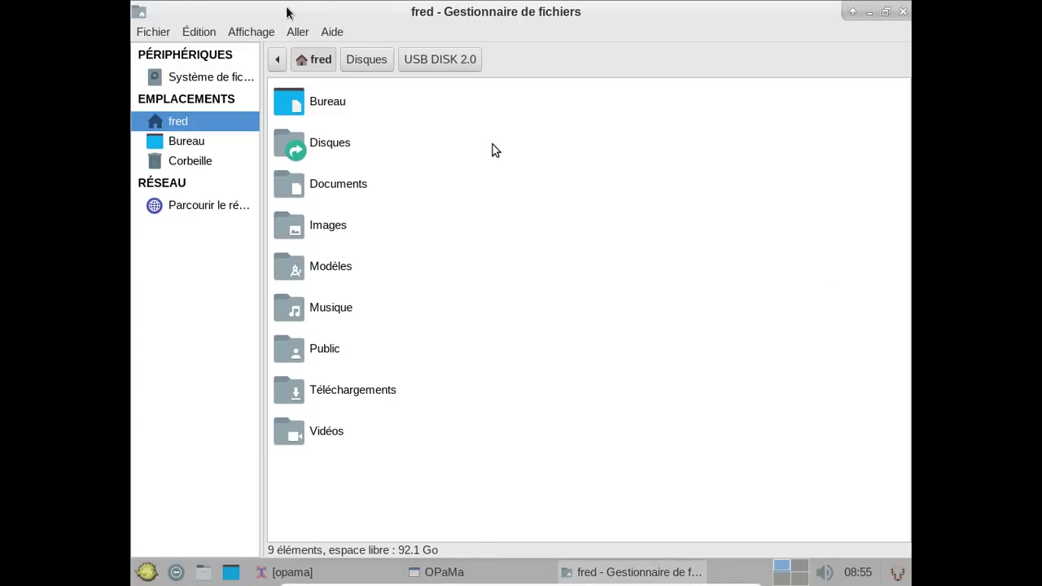
Browse the network, close the file manager, and scroll OPaMa's log to confirm vlc-2.2.8 installed.
{"action": "left_click", "coordinate": [193, 205]}
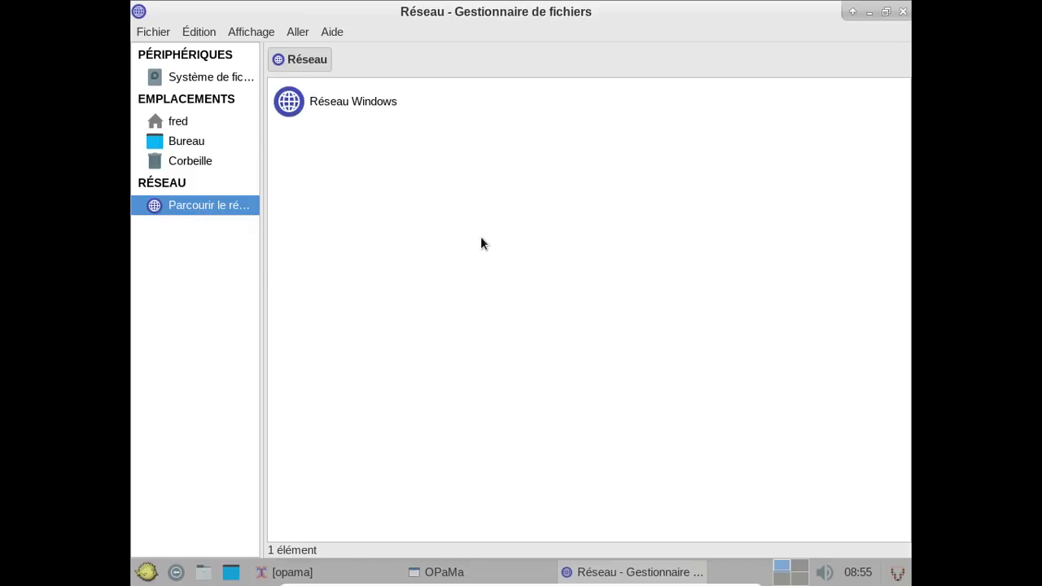
{"action": "left_click", "coordinate": [902, 11]}
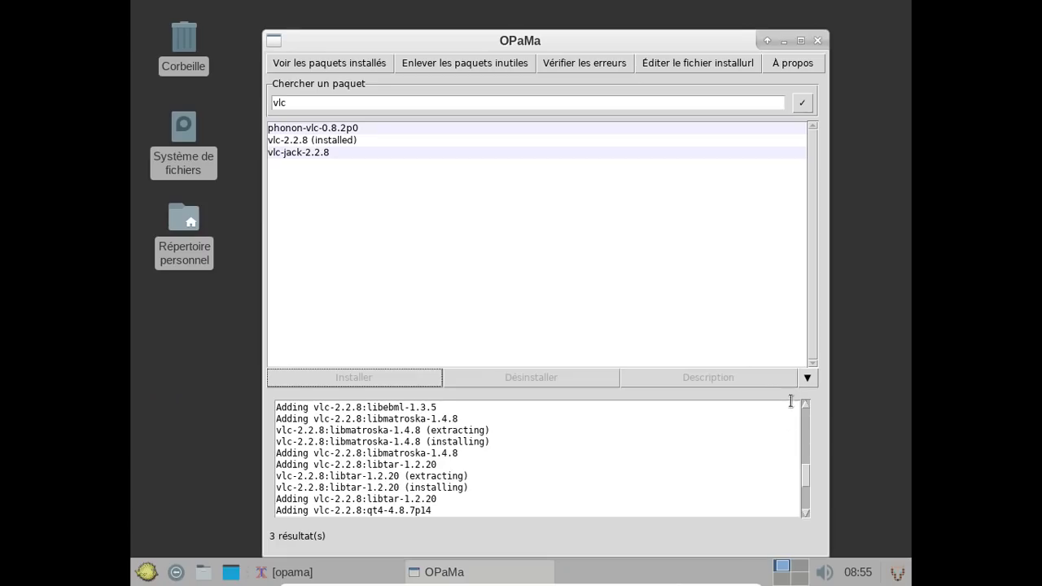
{"action": "left_click", "coordinate": [804, 478]}
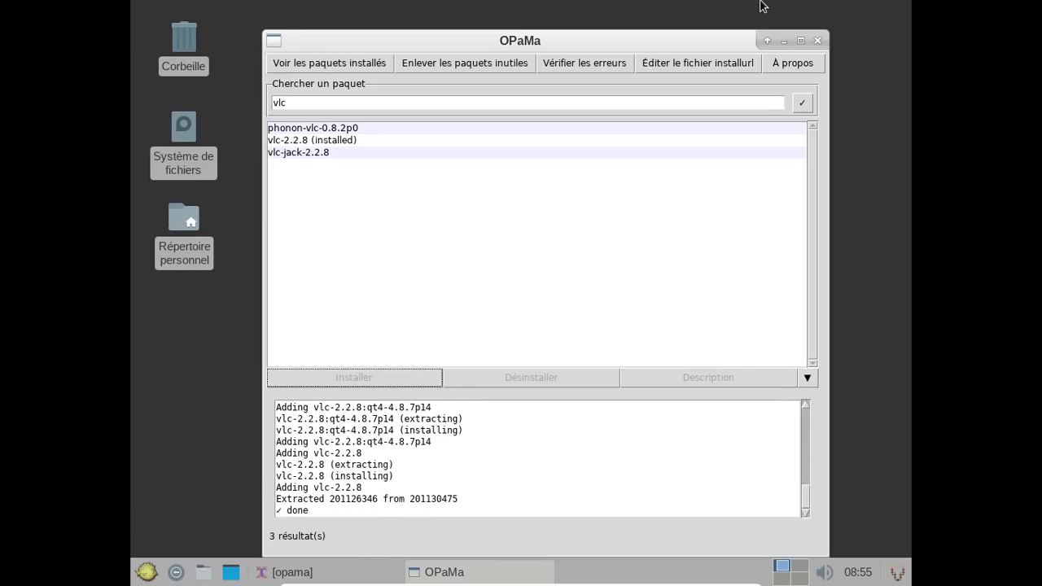
Close the package manager, leave full screen, and review the Isotop VM details in VirtualBox Manager.
{"action": "left_click", "coordinate": [816, 42]}
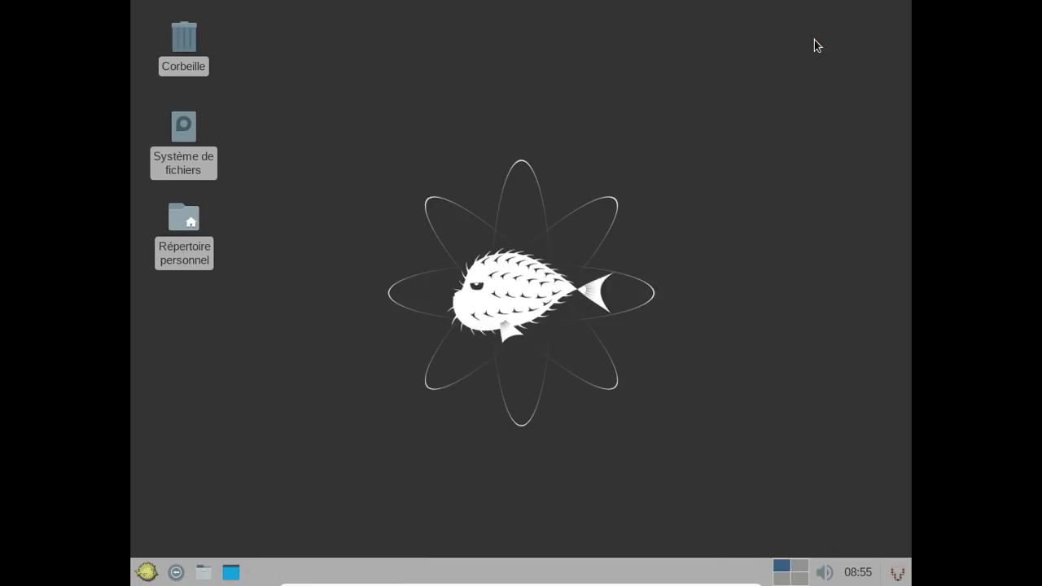
{"action": "key", "text": "Control_R+f"}
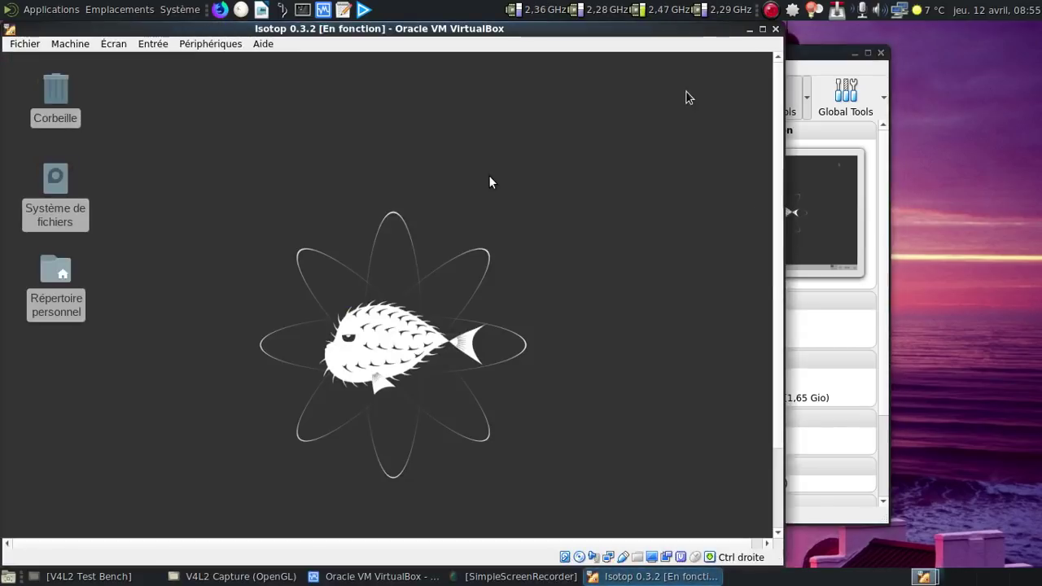
{"action": "left_click", "coordinate": [787, 59]}
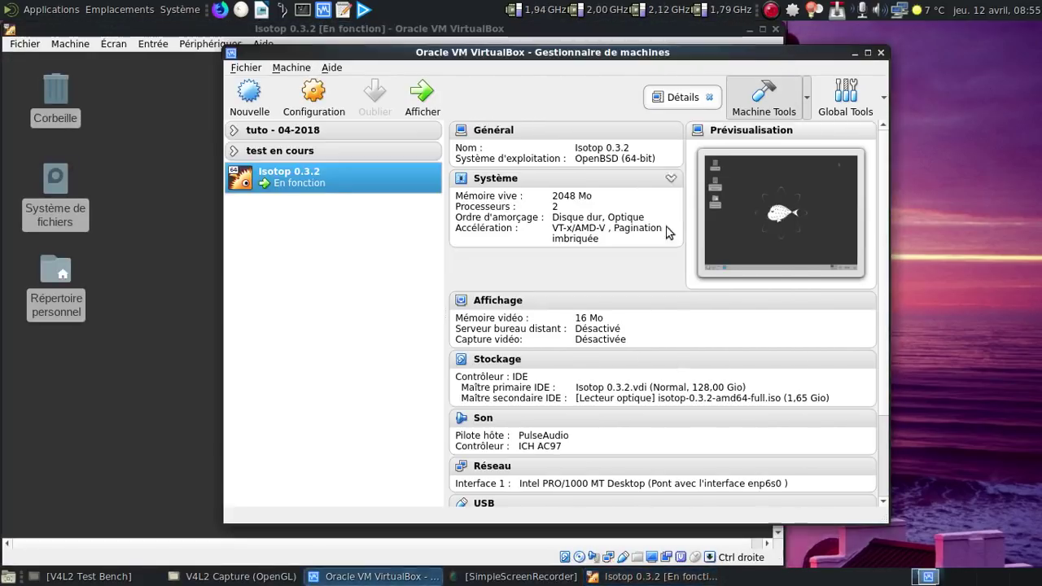
{"action": "scroll", "coordinate": [663, 261], "scroll_direction": "down", "scroll_amount": 3}
{"action": "scroll", "coordinate": [657, 279], "scroll_direction": "down", "scroll_amount": 2}
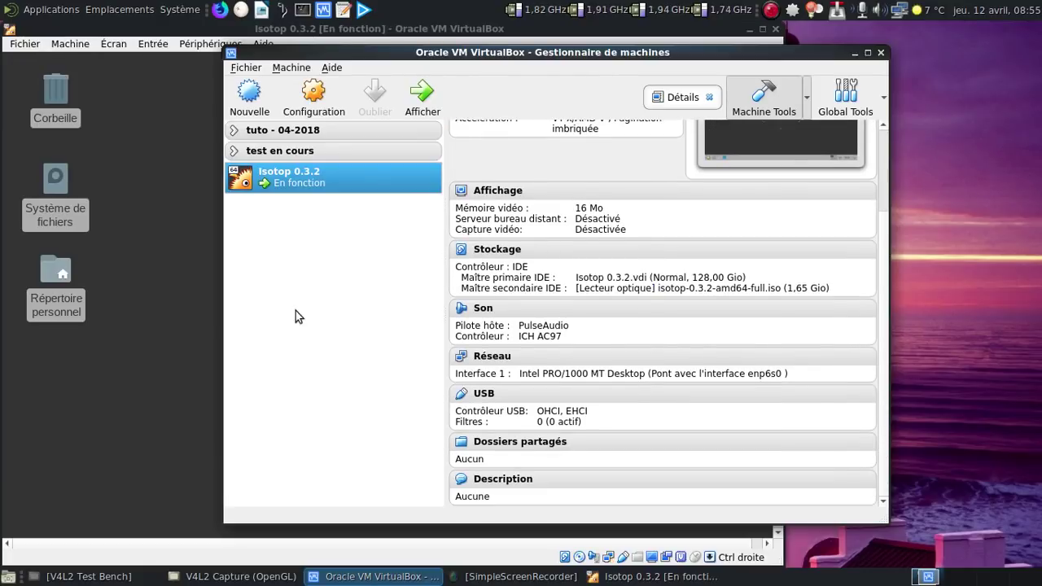
Browse the guest's network from the home folder, close it, and return the guest to full screen.
{"action": "left_click", "coordinate": [195, 295]}
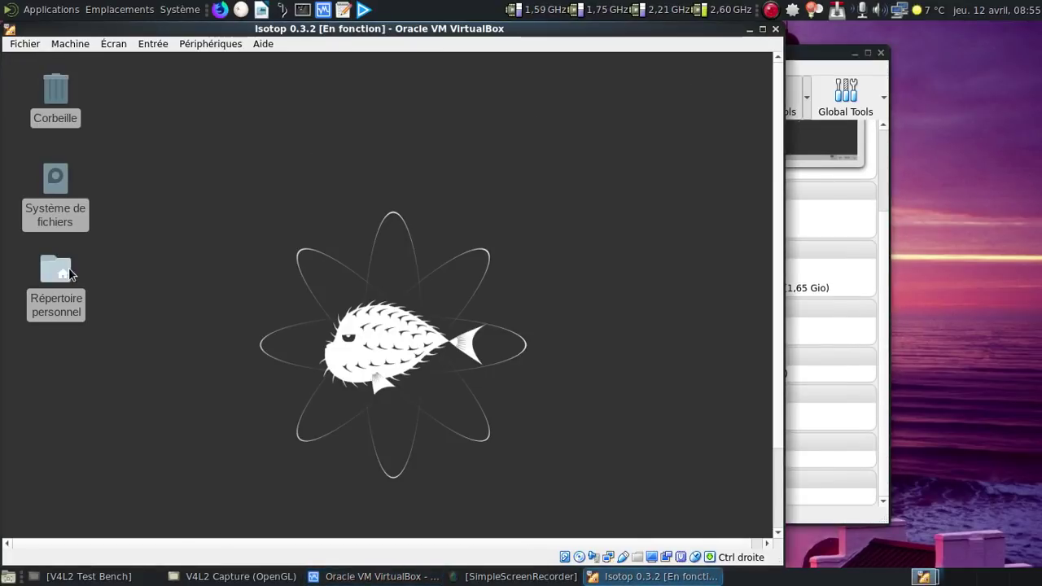
{"action": "double_click", "coordinate": [69, 274]}
{"action": "left_click", "coordinate": [50, 257]}
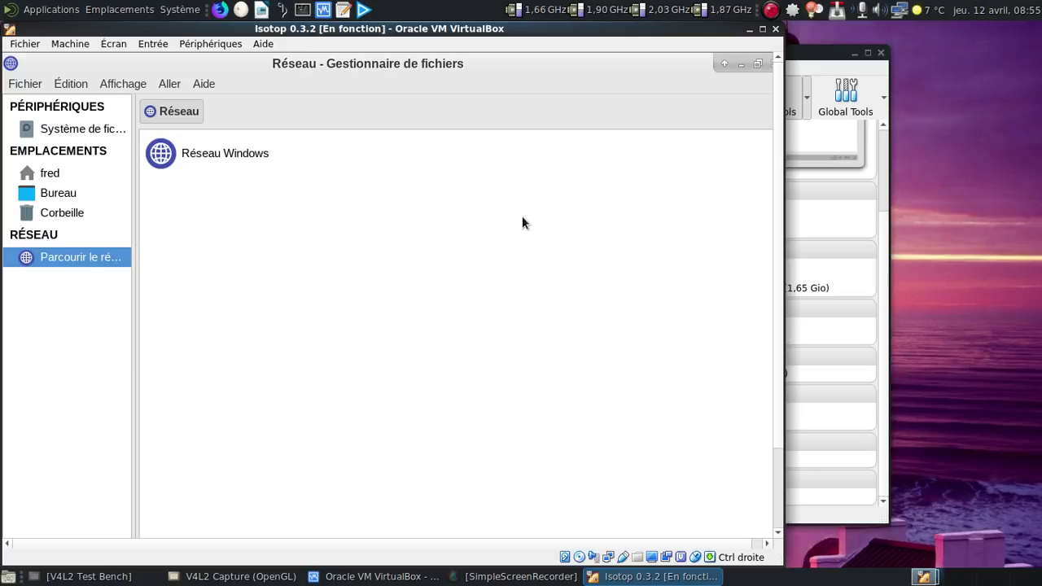
{"action": "left_click", "coordinate": [771, 64]}
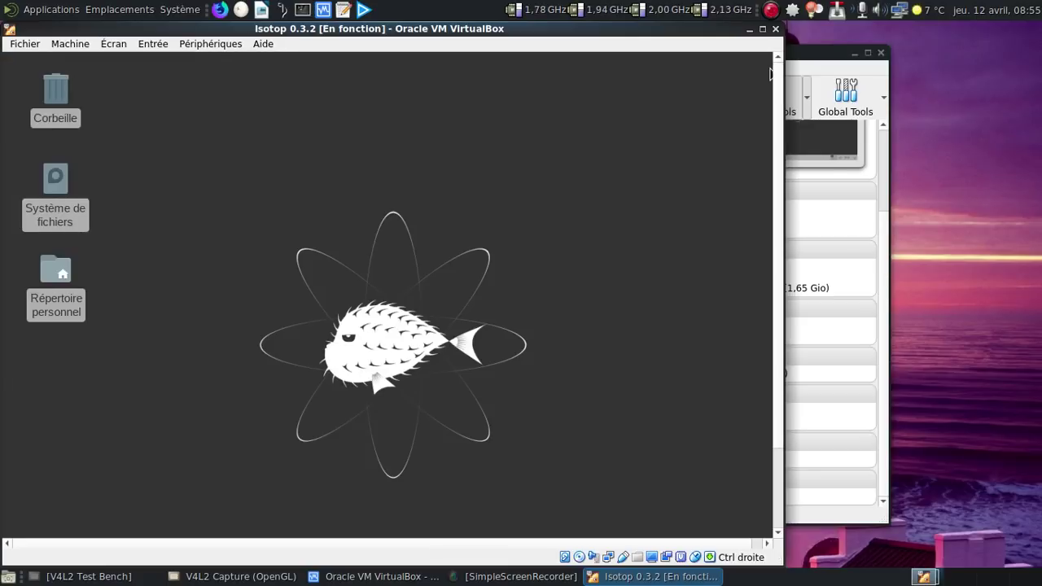
{"action": "key", "text": "Control_R+f"}
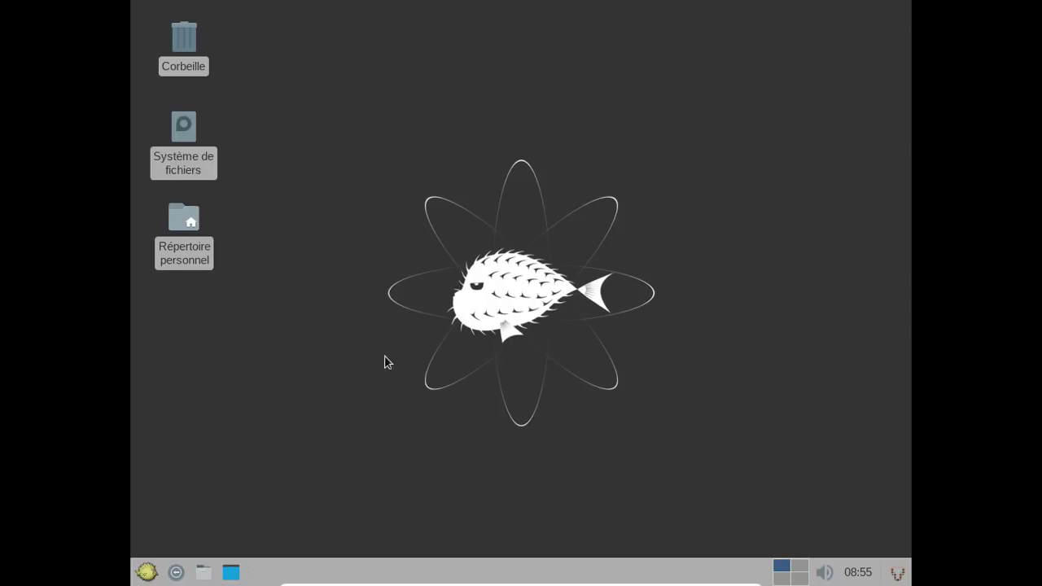
{"action": "left_click", "coordinate": [147, 572]}
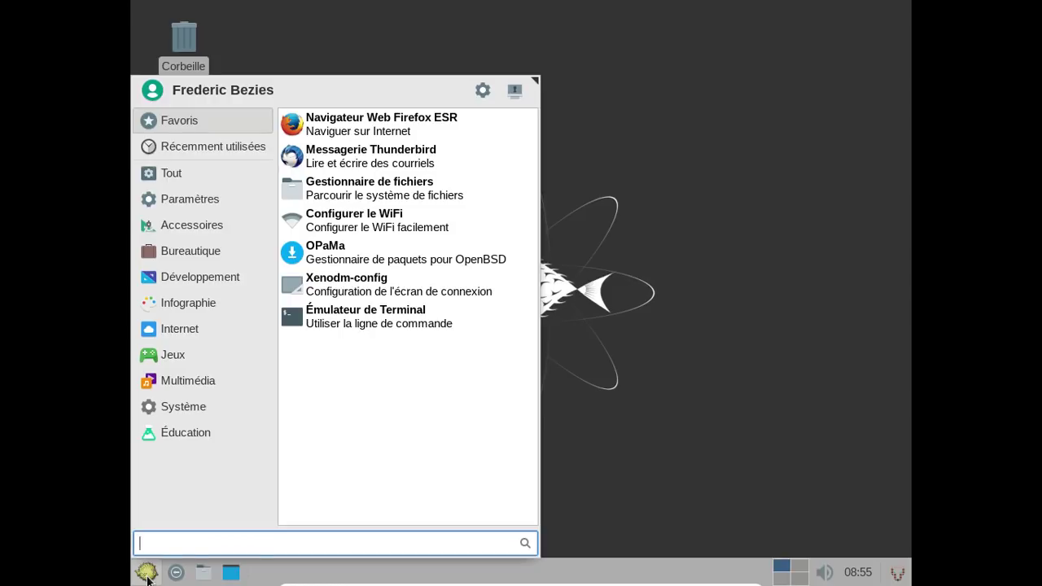
{"action": "left_click", "coordinate": [389, 247]}
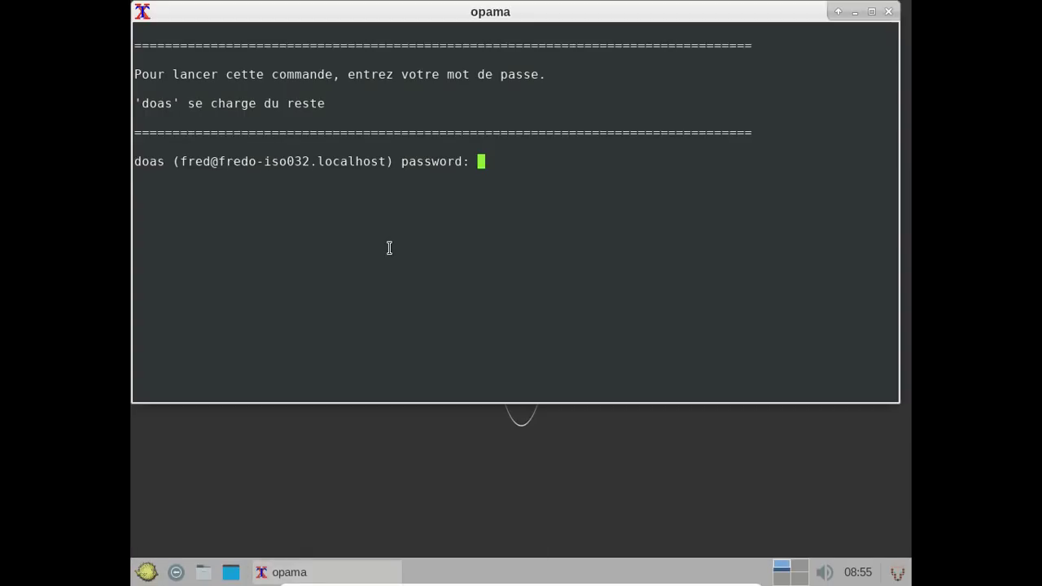
{"action": "key", "text": "Return"}
{"action": "type", "text": "sm"}
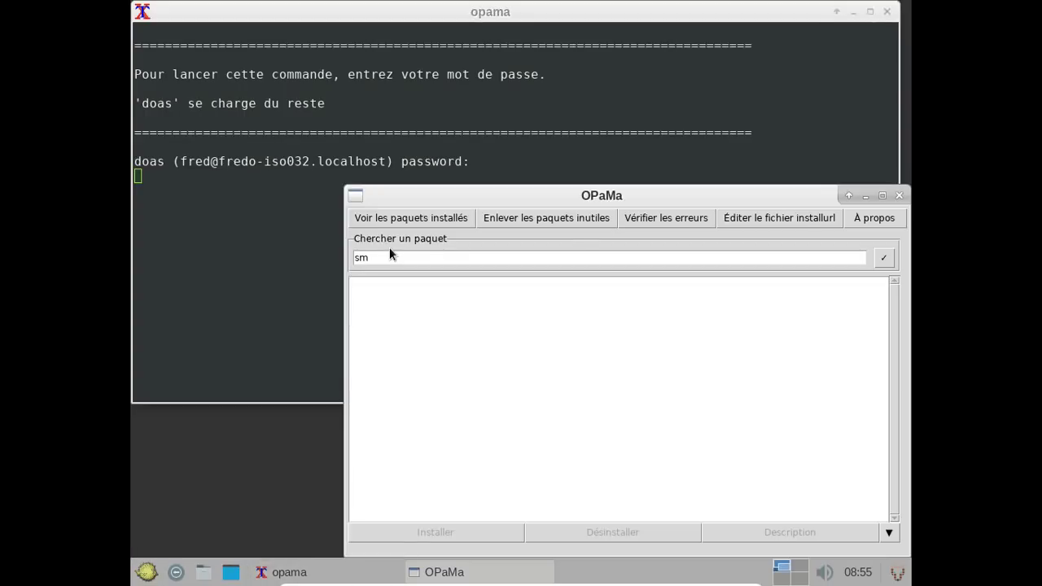
{"action": "type", "text": "b"}
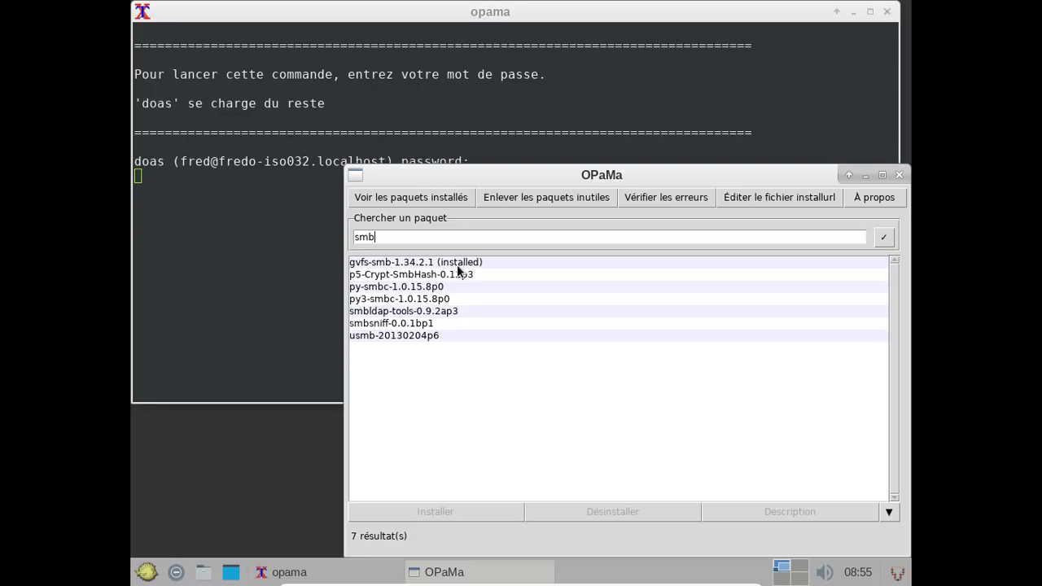
{"action": "left_click", "coordinate": [899, 176]}
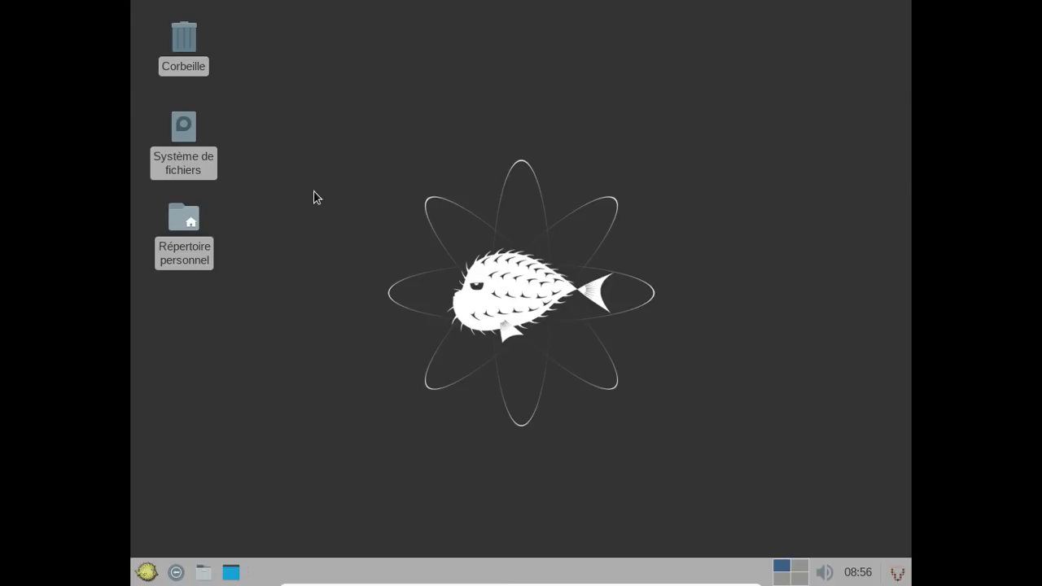
Browse the network from the home folder, then close the file manager.
{"action": "double_click", "coordinate": [198, 215]}
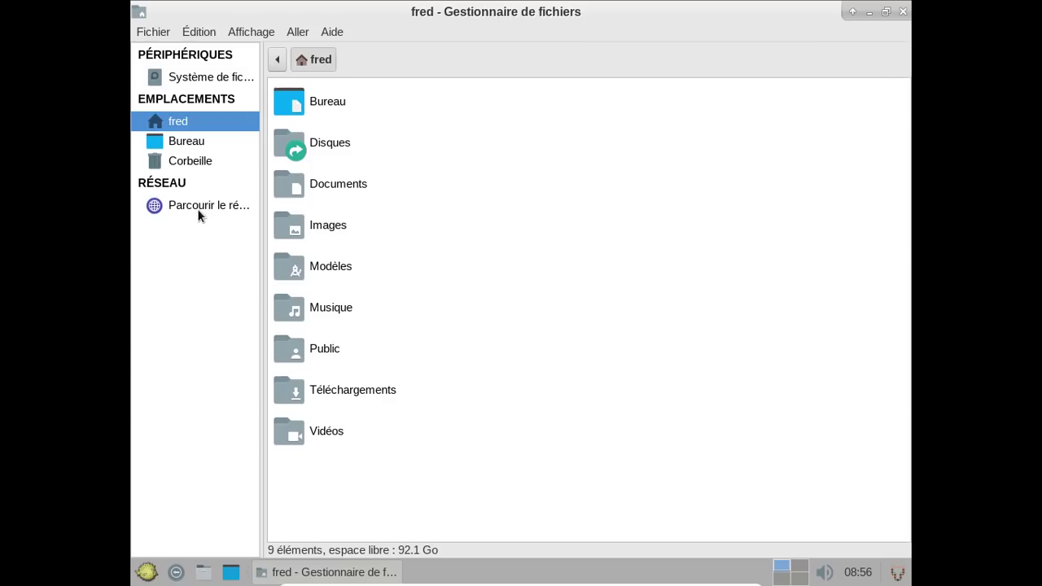
{"action": "left_click", "coordinate": [197, 207]}
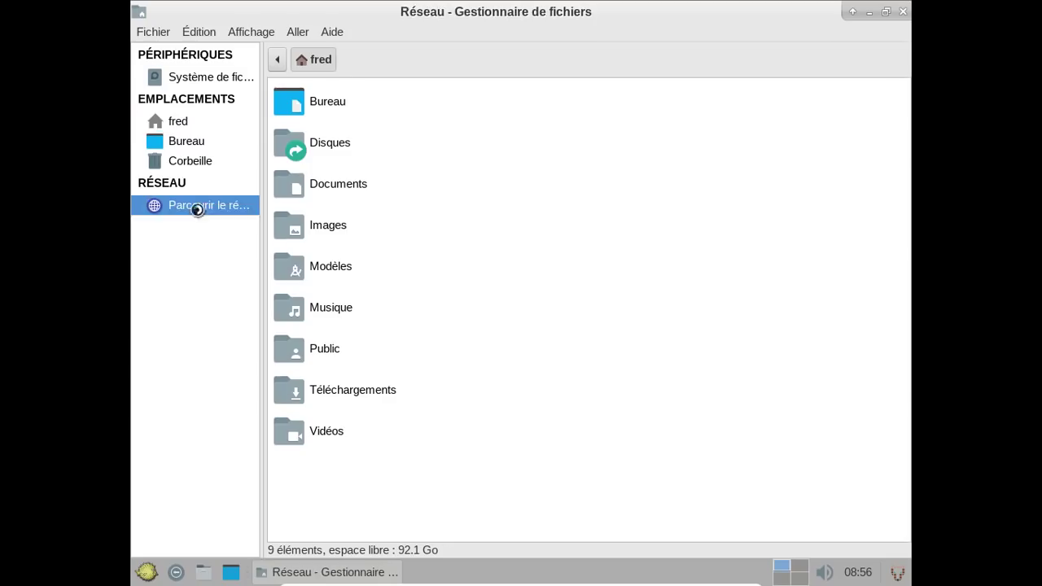
{"action": "left_click", "coordinate": [902, 12]}
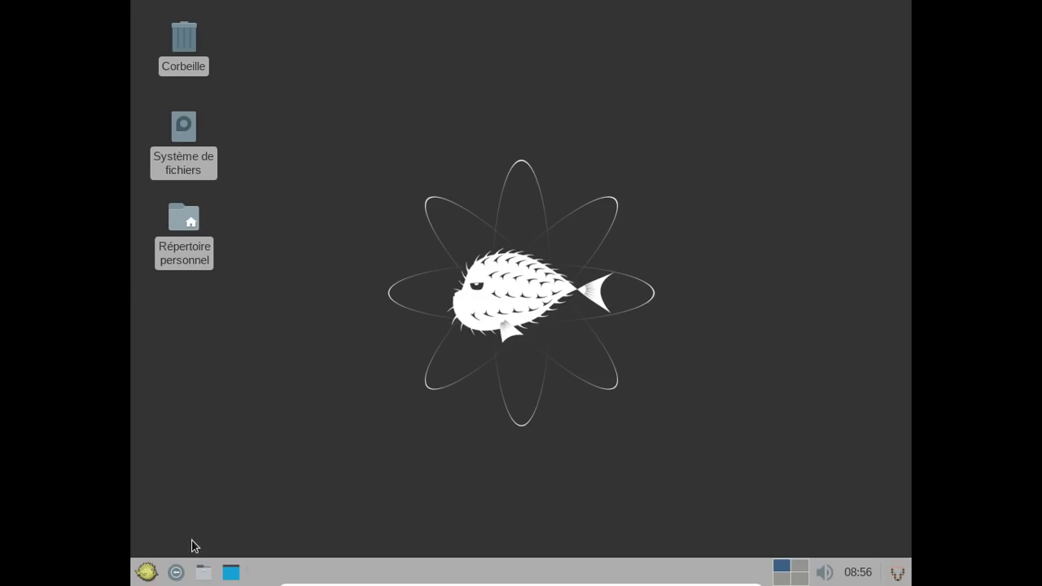
Bring up the application menu showing its Favoris list.
{"action": "left_click", "coordinate": [146, 571]}
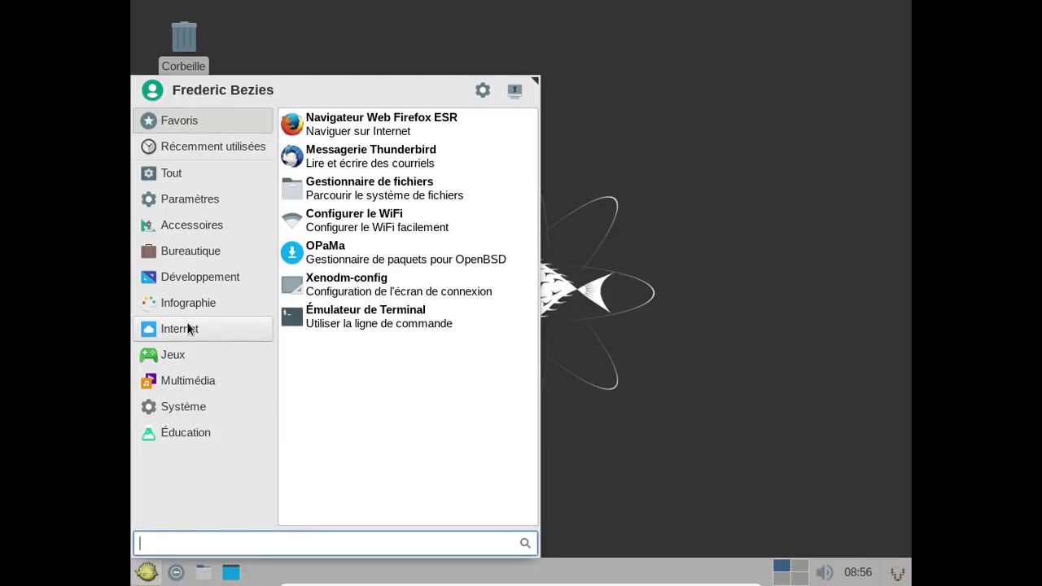
{"action": "left_click", "coordinate": [815, 336]}
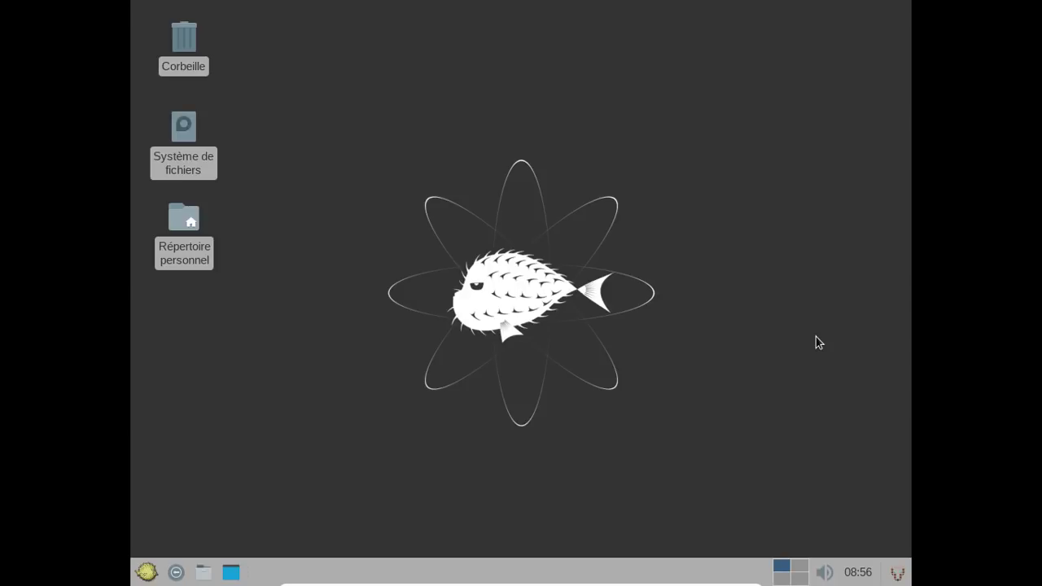
{"action": "left_click", "coordinate": [154, 572]}
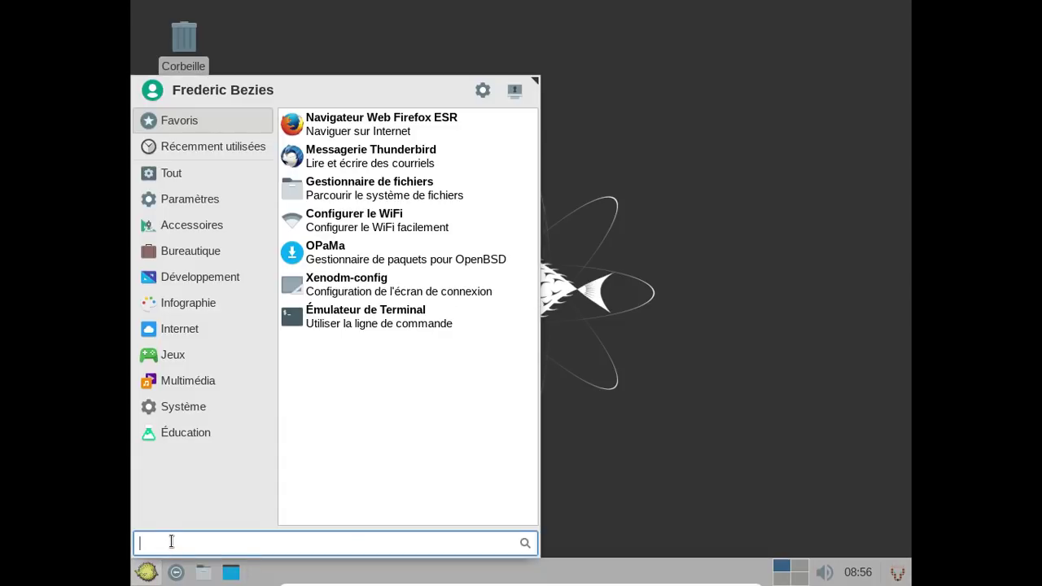
Launch OPaMa with the doas password, search 'hplip', and install hplip-gui-3.17.7p0.
{"action": "left_click", "coordinate": [417, 244]}
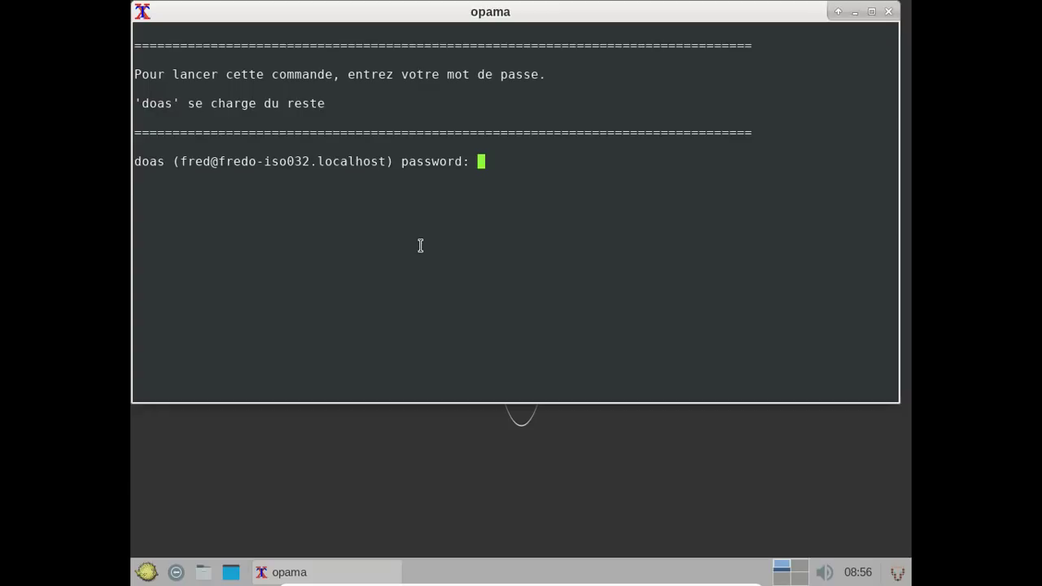
{"action": "key", "text": "Return"}
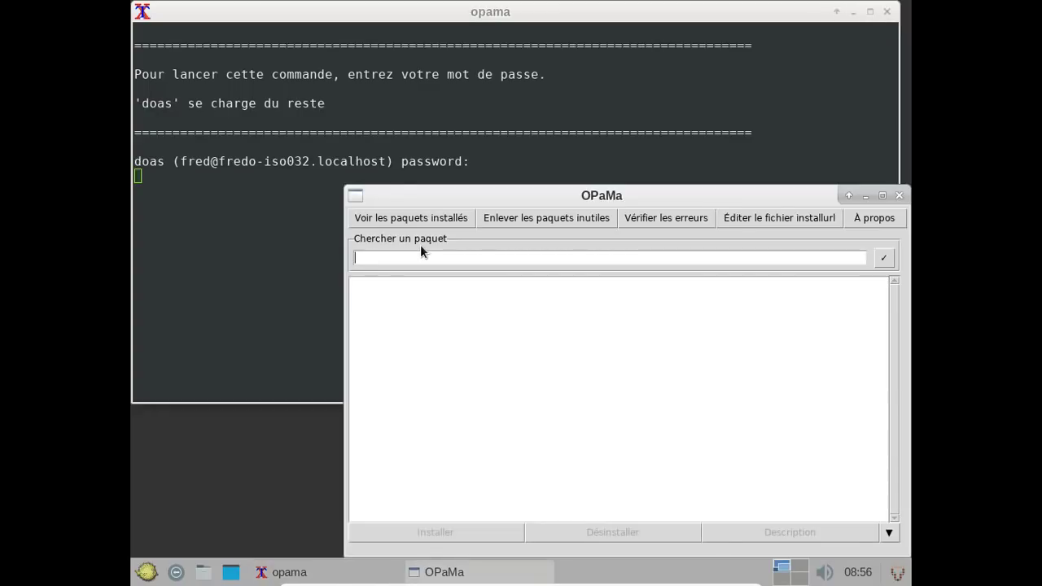
{"action": "type", "text": "hplip"}
{"action": "key", "text": "Return"}
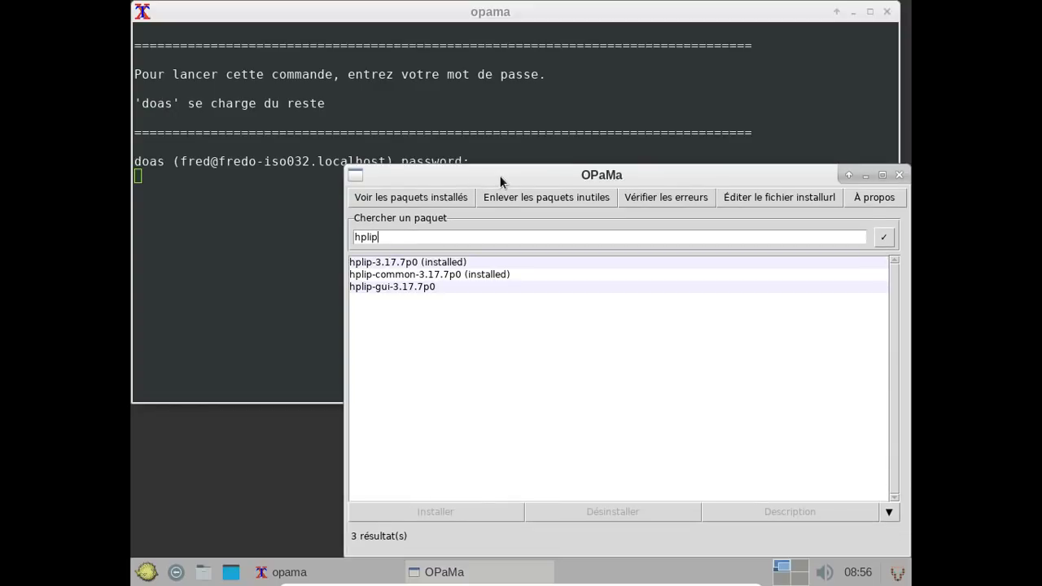
{"action": "left_click", "coordinate": [416, 289]}
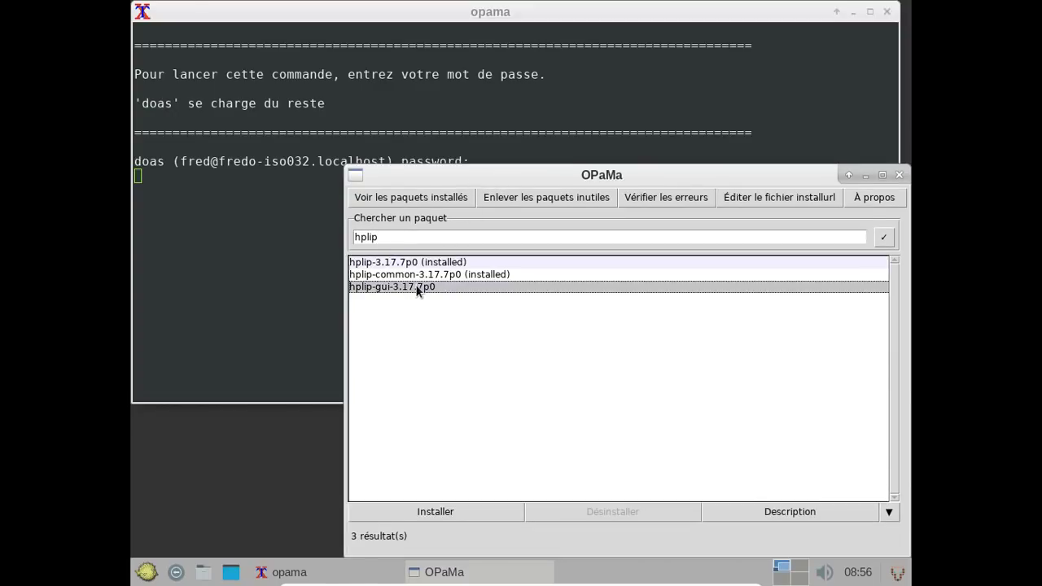
{"action": "left_click", "coordinate": [425, 510]}
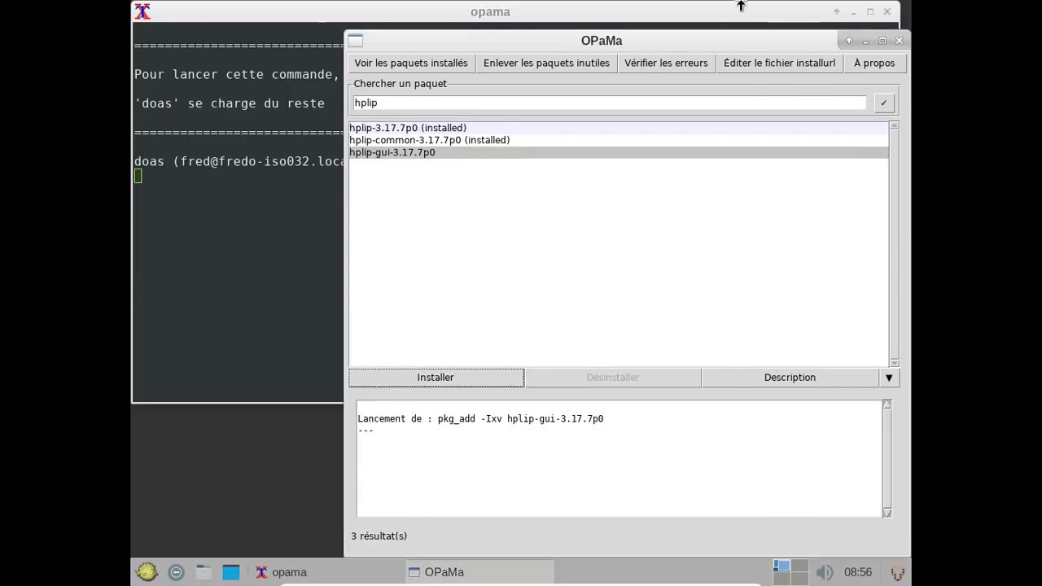
{"action": "left_click_drag", "start_coordinate": [690, 38], "coordinate": [657, 26]}
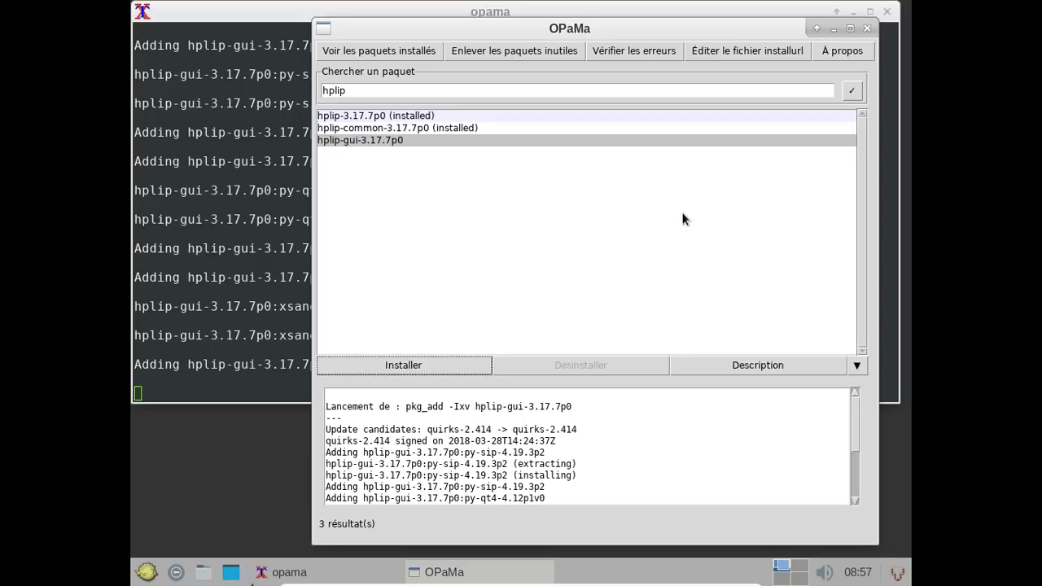
Pass the HP DeskJet 2130 USB printer through to the guest.
{"action": "mouse_move", "coordinate": [391, 583]}
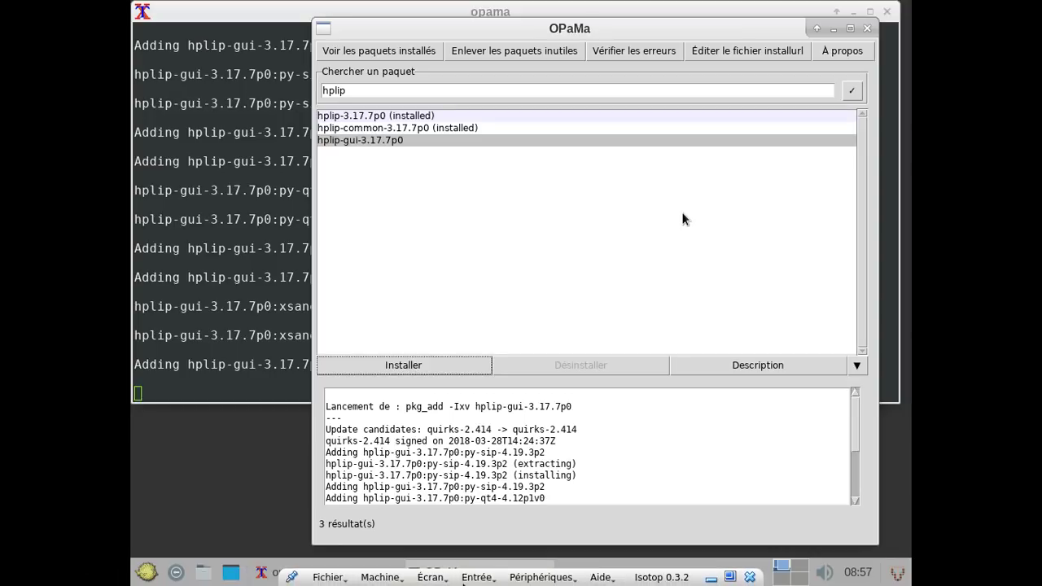
{"action": "left_click", "coordinate": [513, 578]}
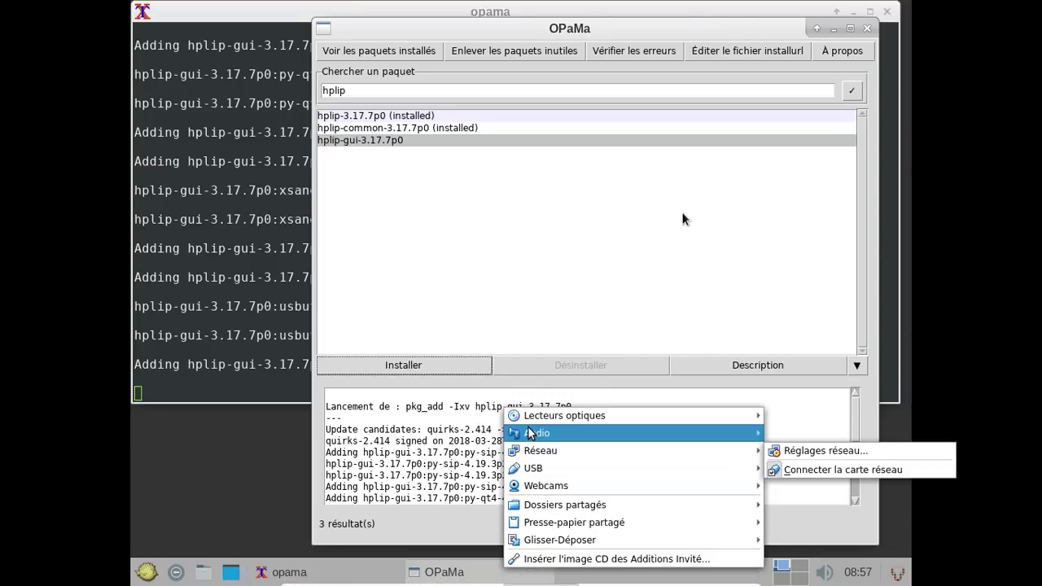
{"action": "mouse_move", "coordinate": [527, 469]}
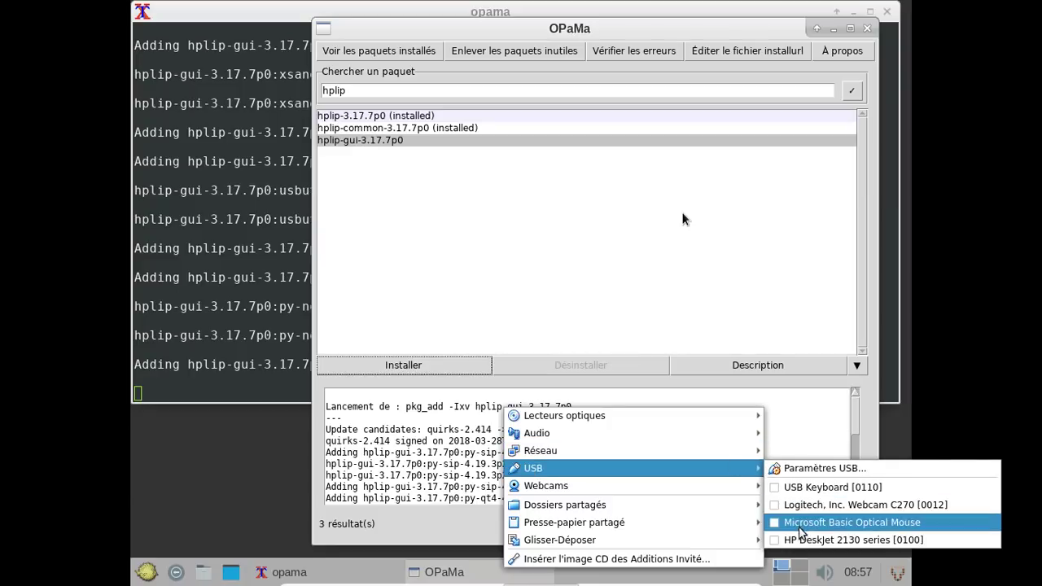
{"action": "mouse_move", "coordinate": [800, 539]}
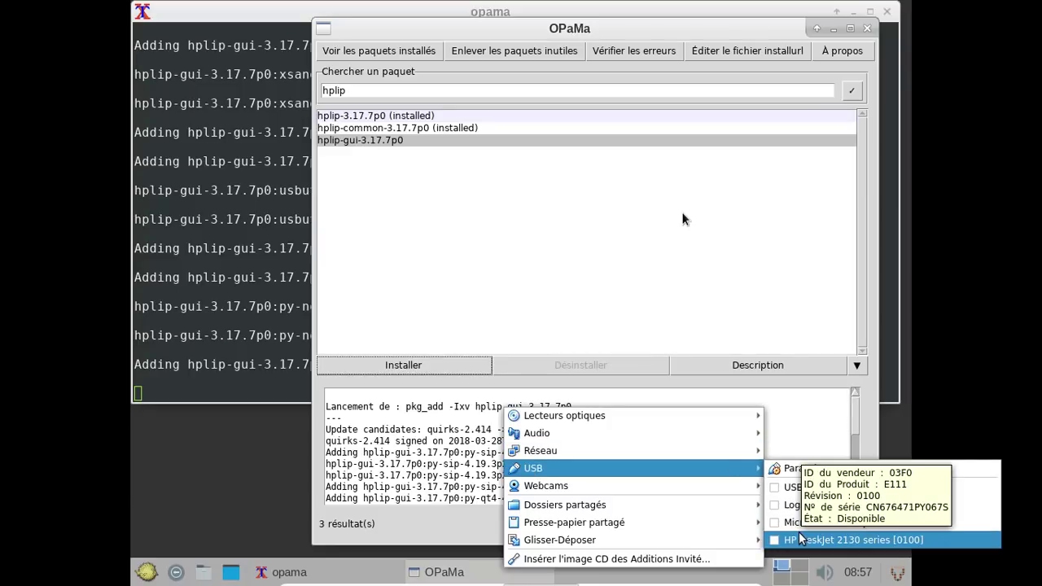
{"action": "left_click", "coordinate": [798, 531]}
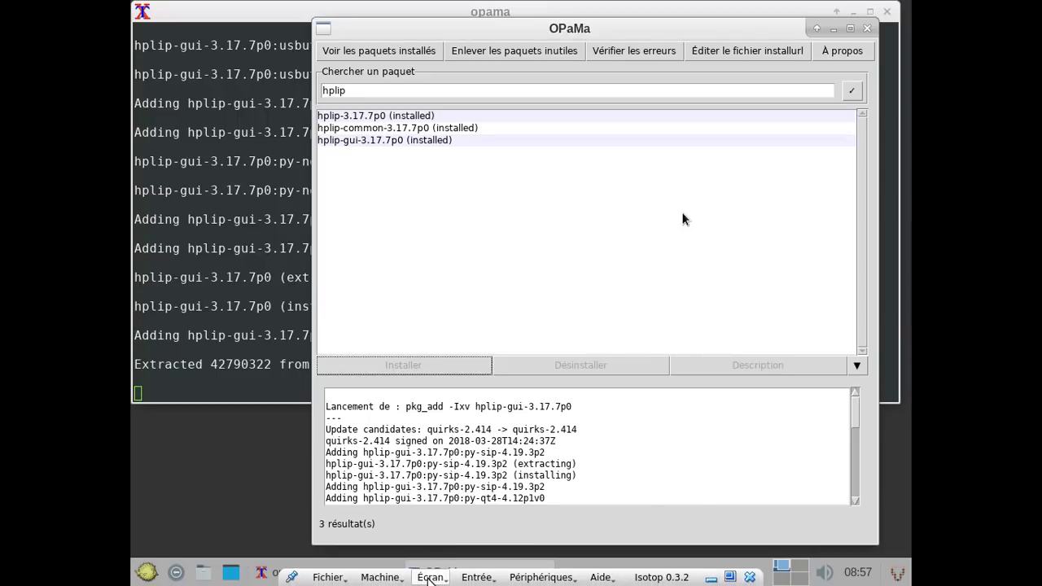
Leave full-screen mode, then toggle Host+F until the guest fills the screen again.
{"action": "left_click", "coordinate": [429, 577]}
{"action": "left_click", "coordinate": [465, 430]}
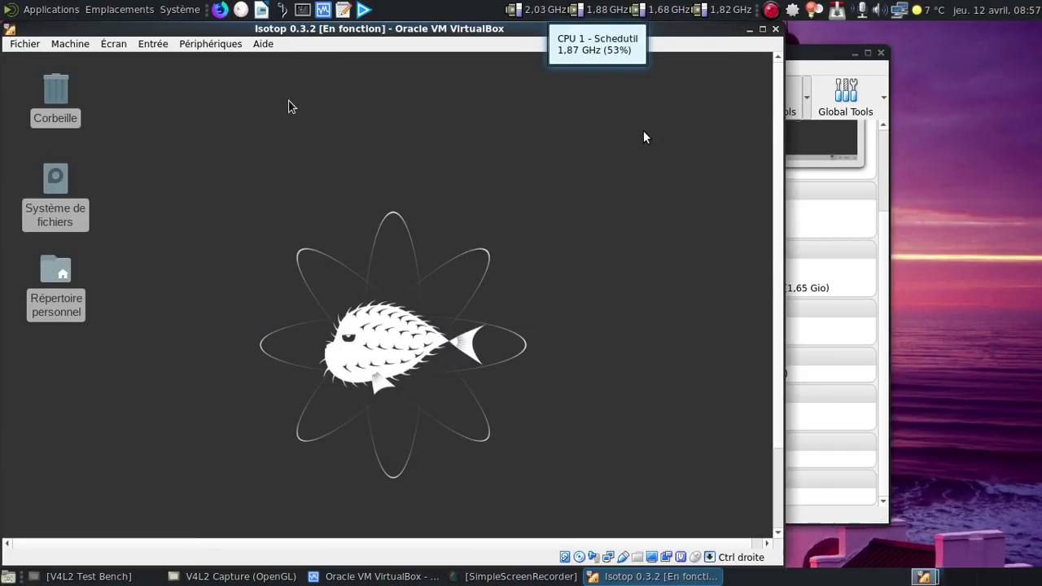
{"action": "key", "text": "ctrl+f"}
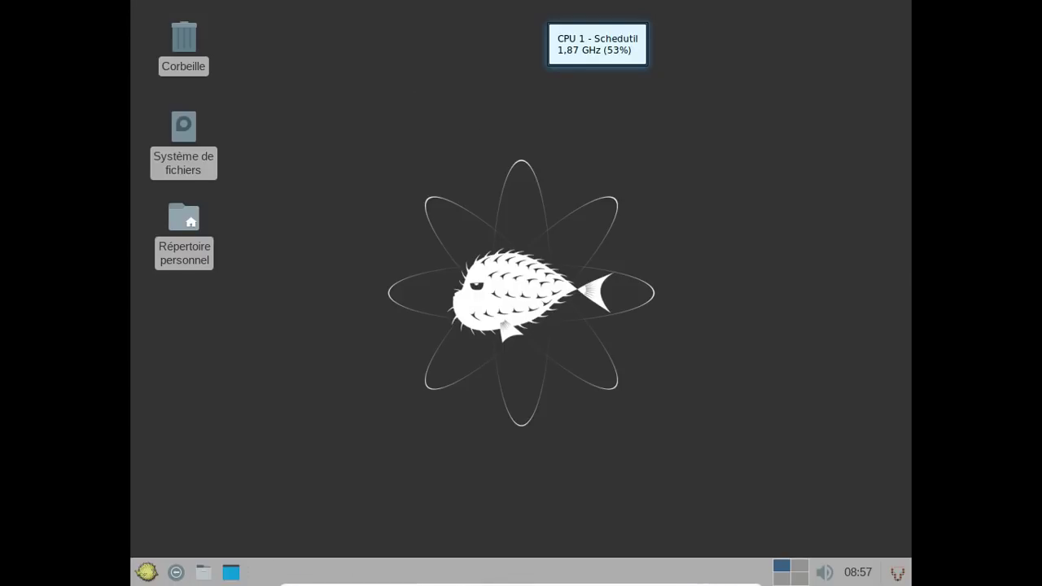
{"action": "key", "text": "ctrl+f"}
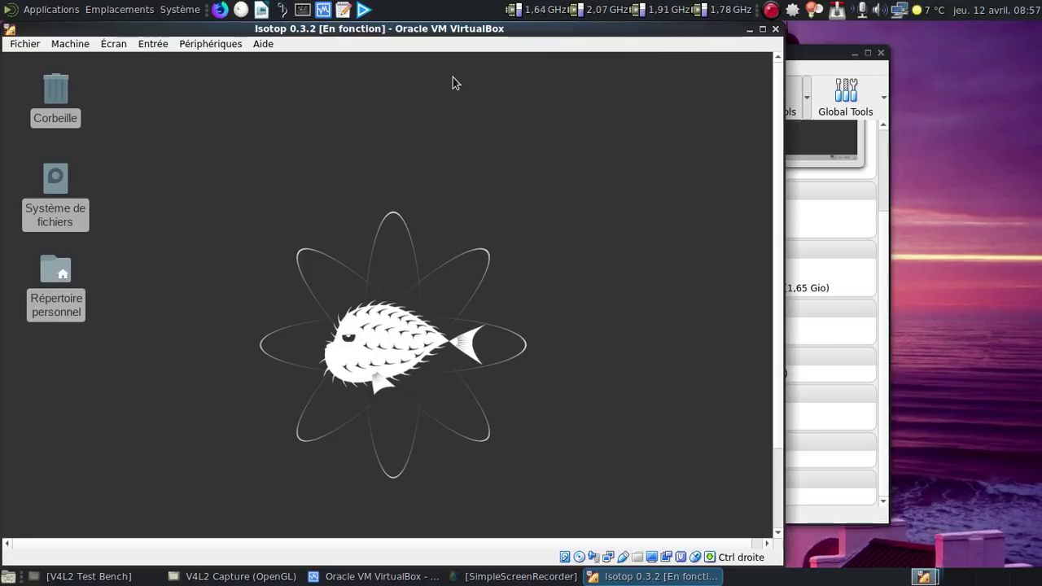
{"action": "key", "text": "ctrl+f"}
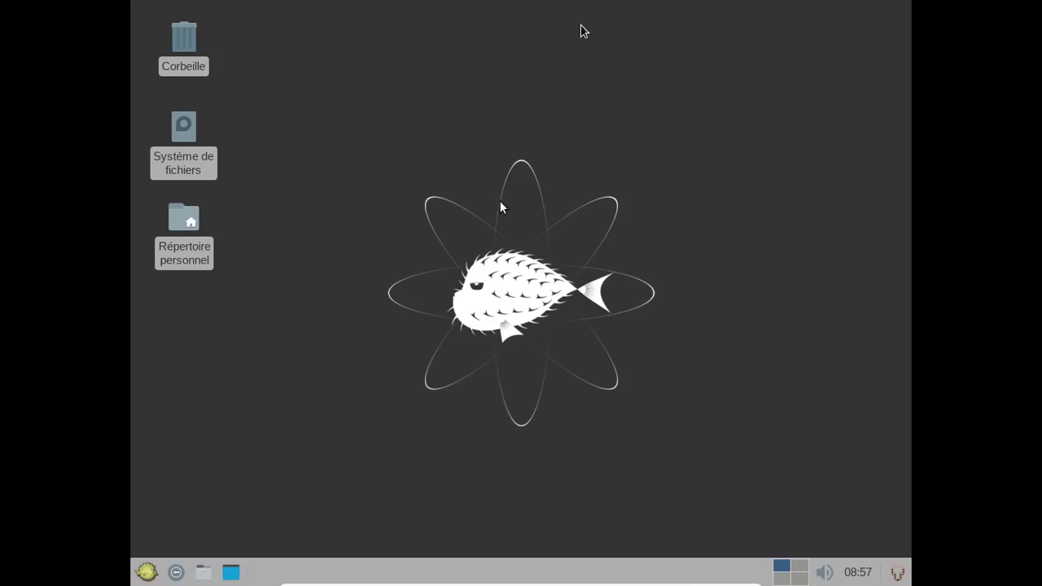
Launch HP Device Manager by searching 'hp' in the application menu.
{"action": "left_click", "coordinate": [150, 569]}
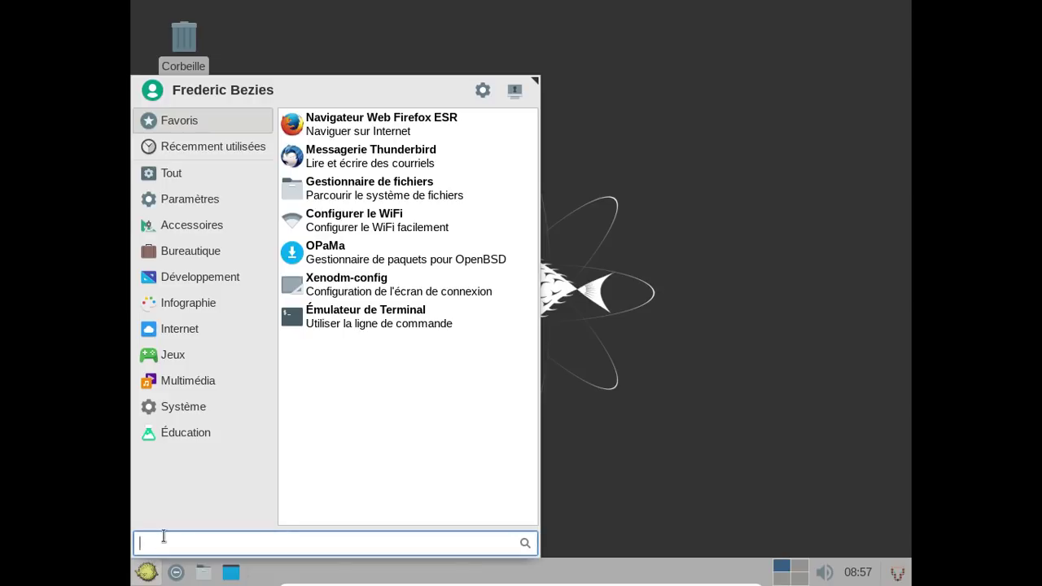
{"action": "type", "text": "hp"}
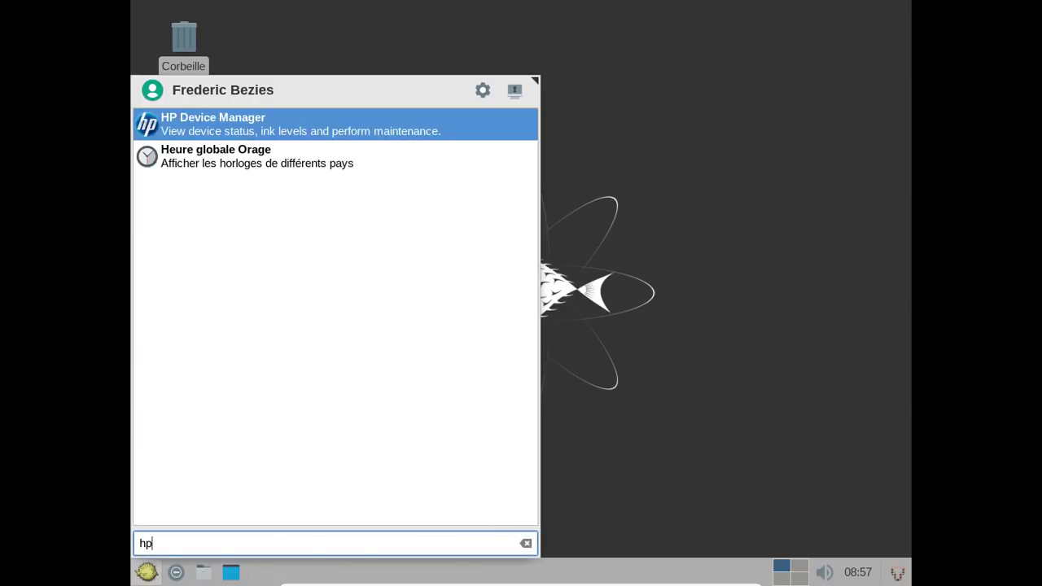
{"action": "key", "text": "Return"}
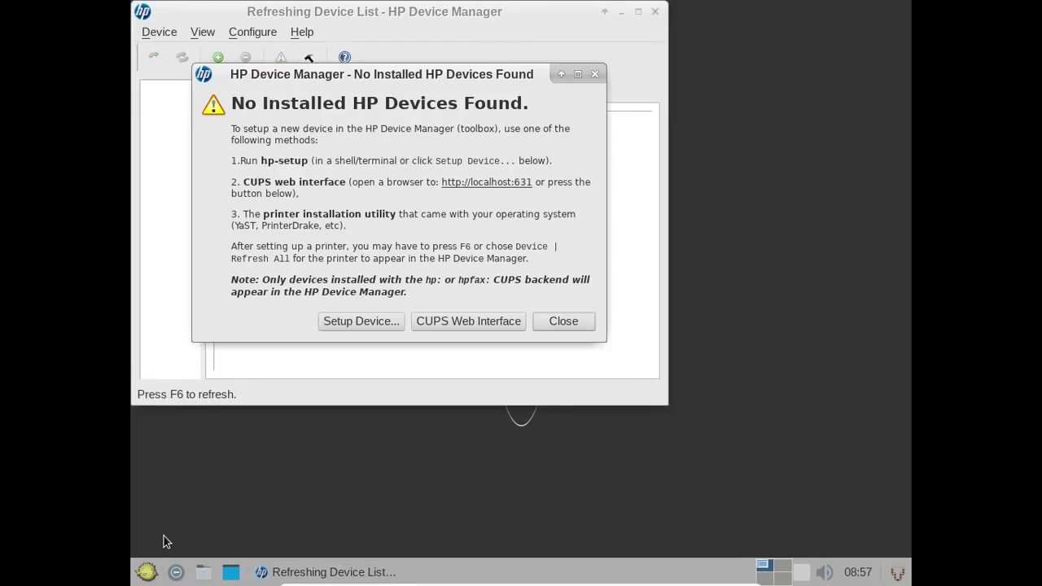
Set up the USB HP Deskjet 2130 as printer DeskJet_2130, then close HP Device Manager.
{"action": "left_click", "coordinate": [338, 325]}
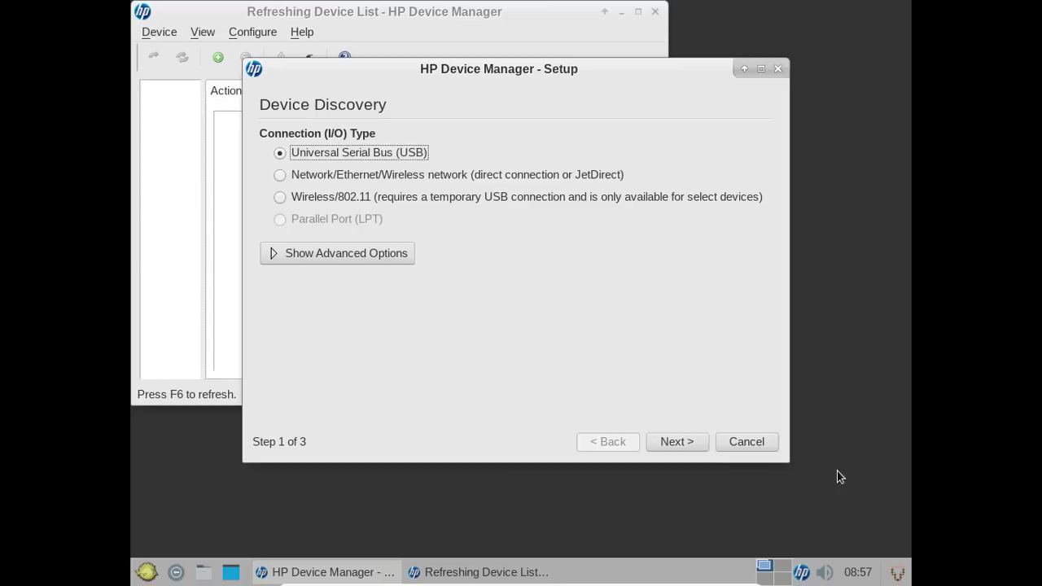
{"action": "left_click", "coordinate": [682, 442]}
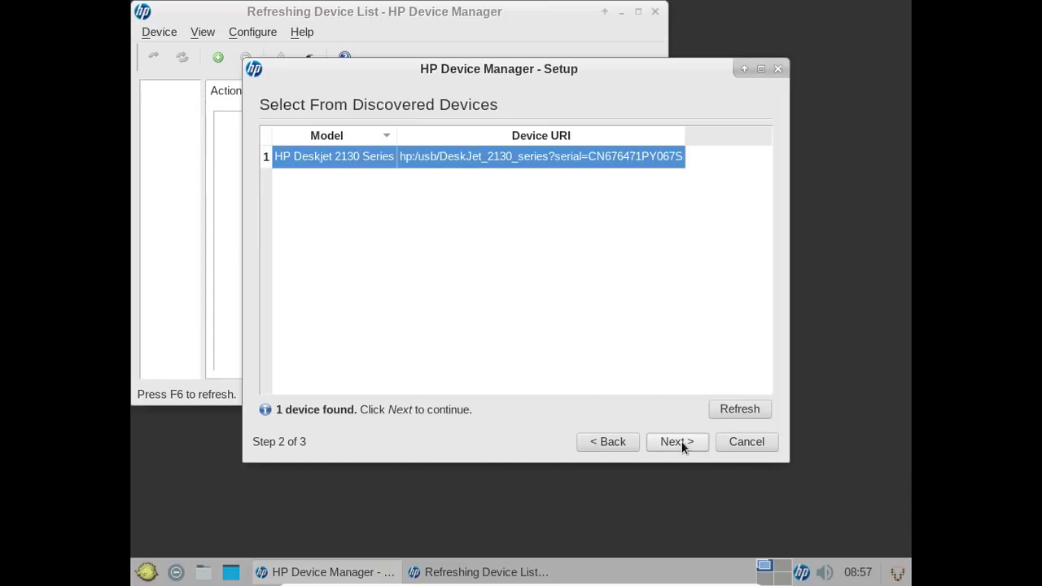
{"action": "left_click", "coordinate": [682, 442]}
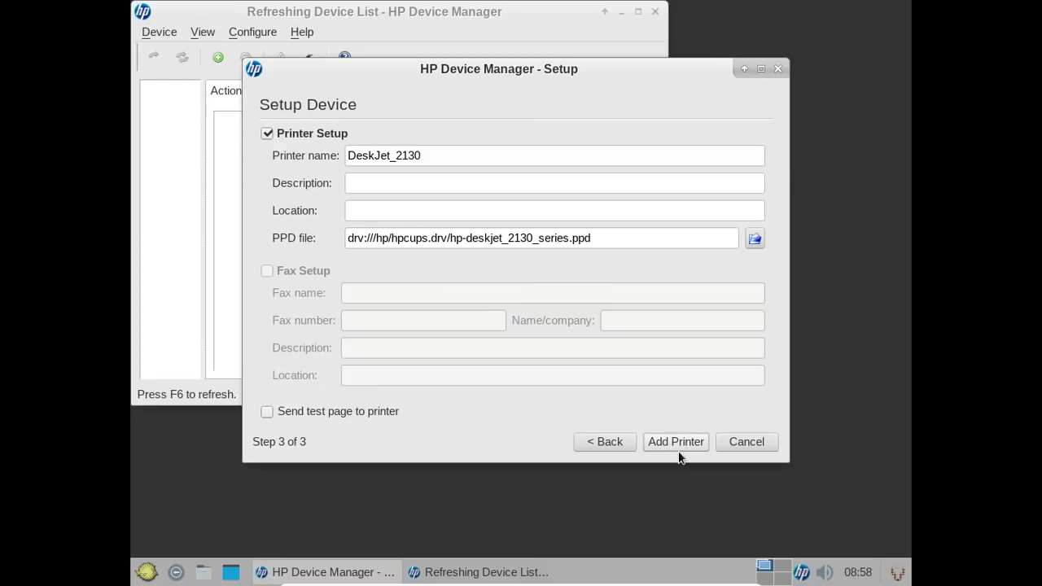
{"action": "left_click", "coordinate": [678, 452]}
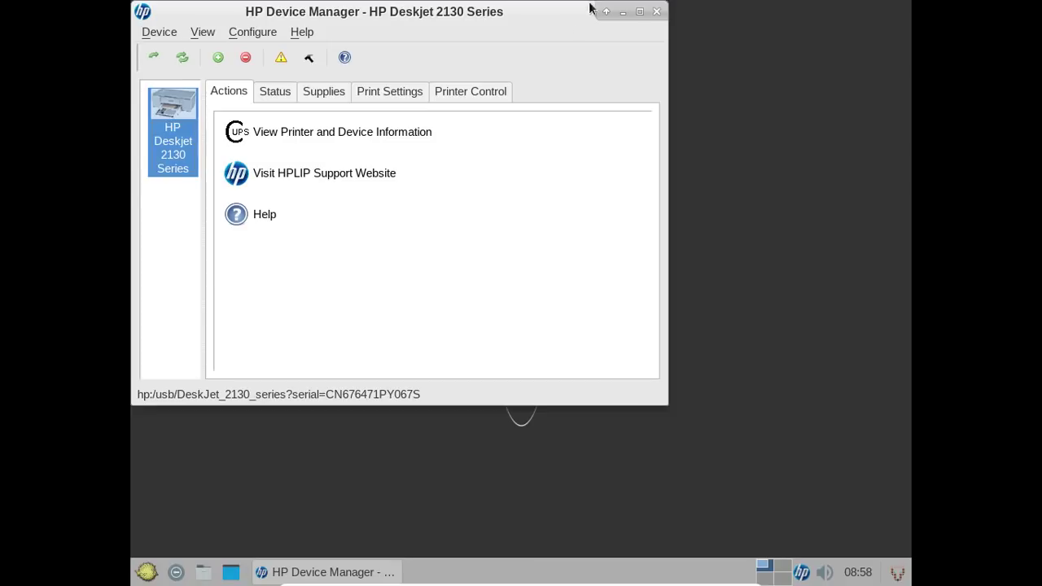
{"action": "left_click", "coordinate": [657, 13]}
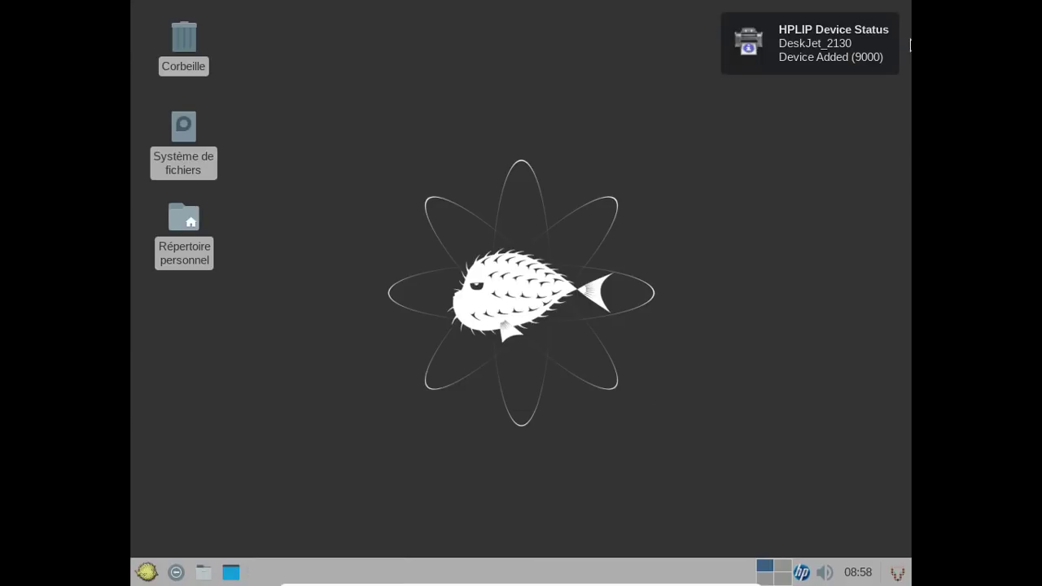
{"action": "left_click", "coordinate": [895, 34]}
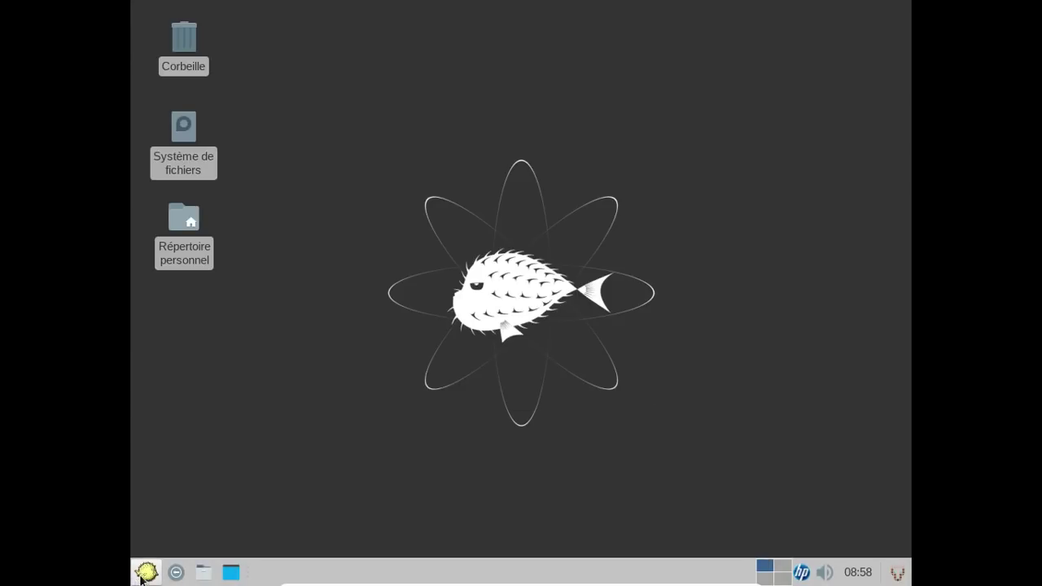
{"action": "left_click", "coordinate": [143, 574]}
Launch Simple Scan and scan a page from the DeskJet.
{"action": "type", "text": "simpl"}
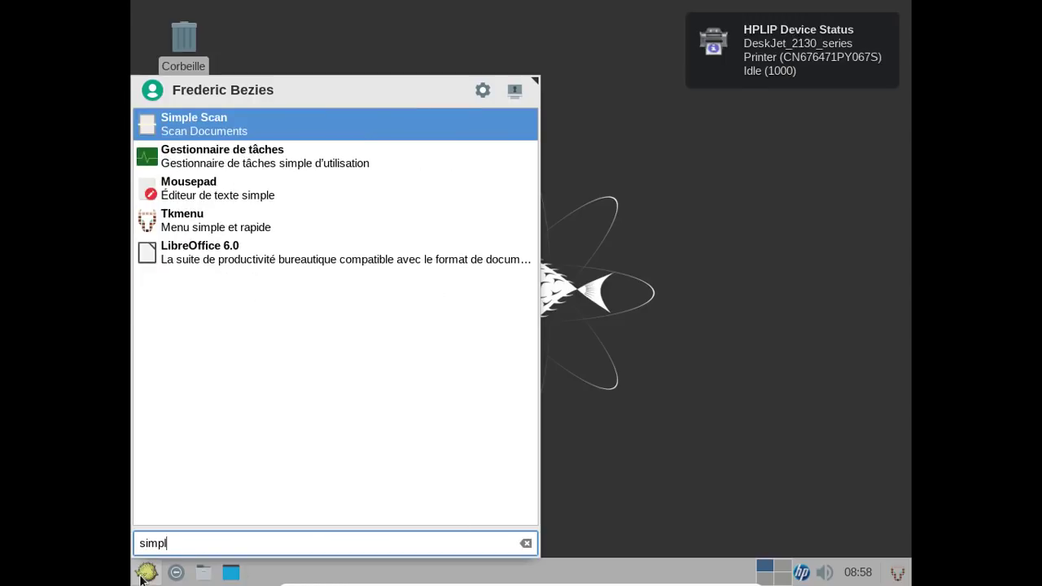
{"action": "key", "text": "Return"}
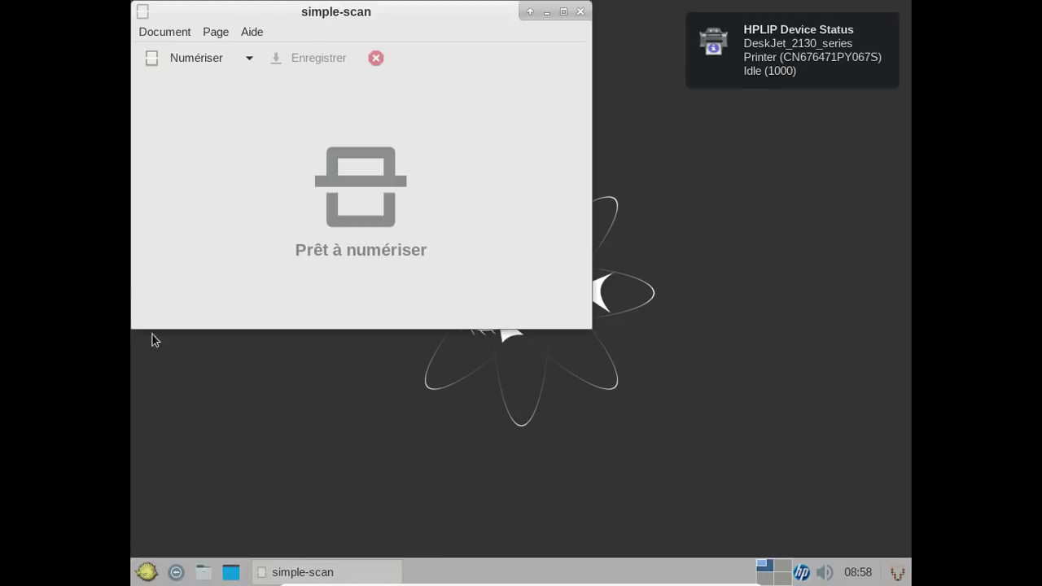
{"action": "left_click", "coordinate": [248, 59]}
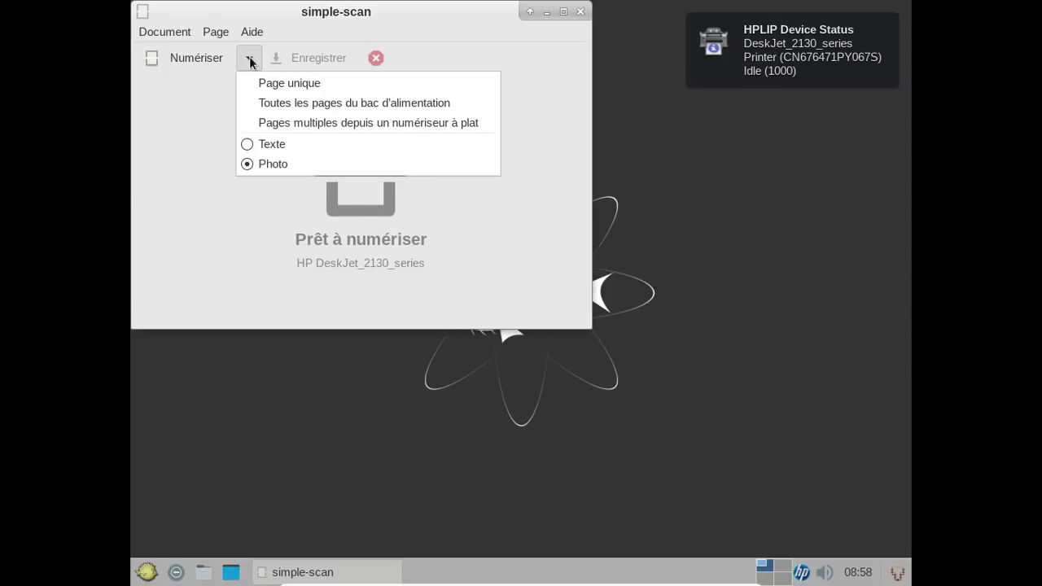
{"action": "left_click", "coordinate": [249, 60]}
{"action": "left_click", "coordinate": [180, 58]}
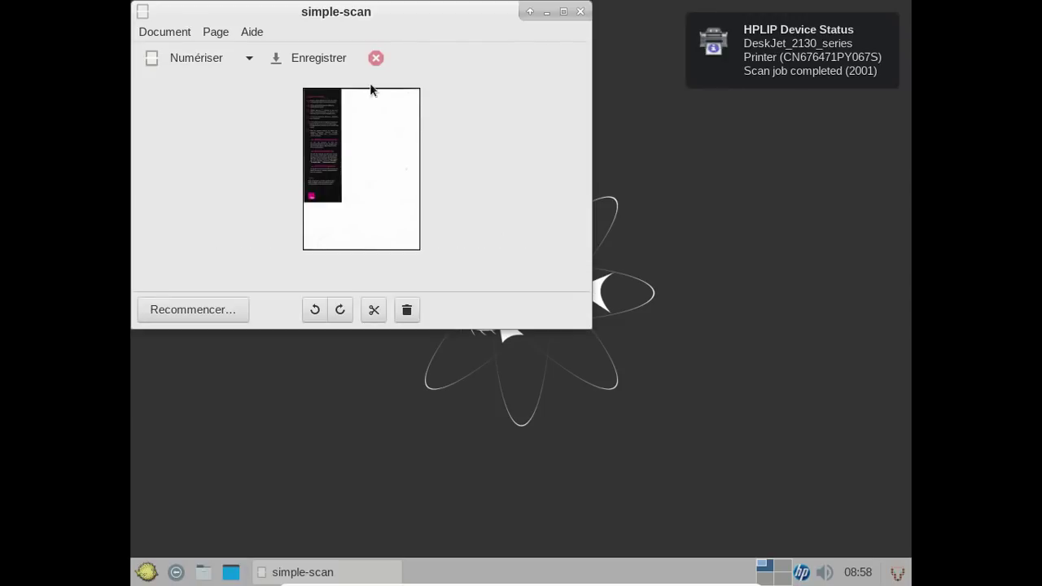
Save the scan into Documents as 'Document numérisé' in PNG (sans perte) format.
{"action": "left_click", "coordinate": [333, 62]}
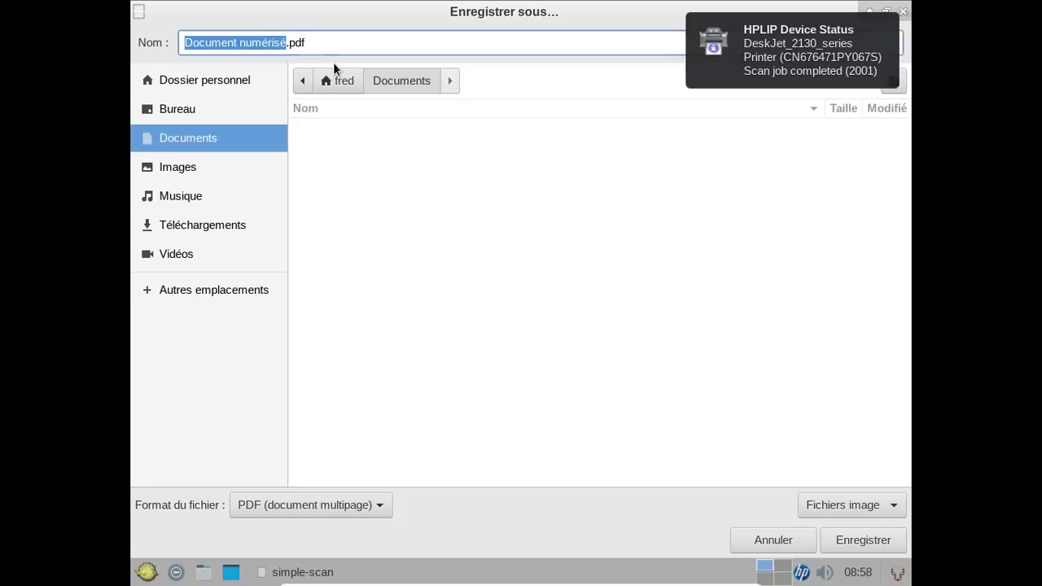
{"action": "left_click", "coordinate": [855, 507]}
{"action": "left_click", "coordinate": [855, 506]}
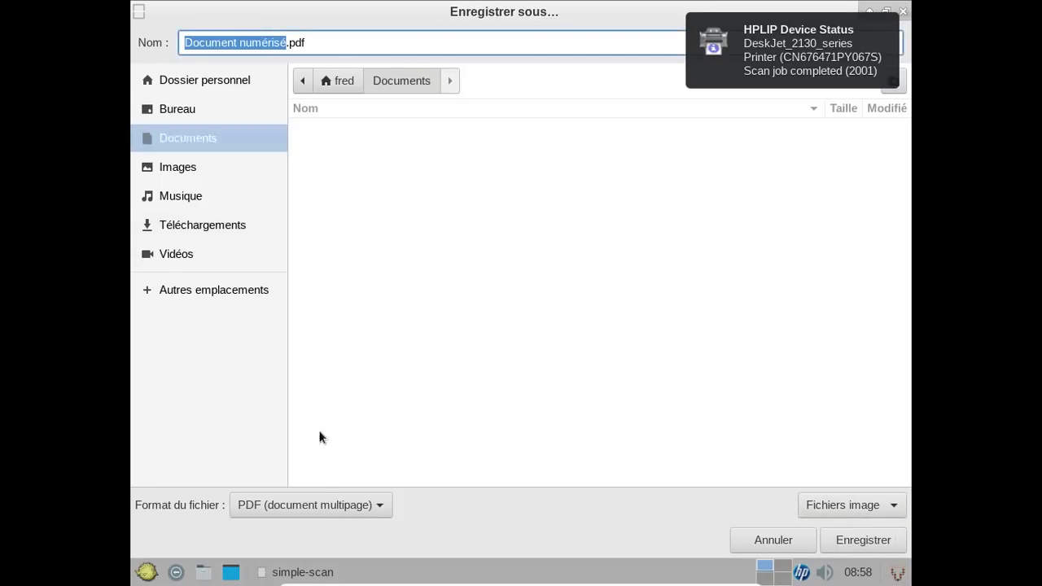
{"action": "left_click", "coordinate": [313, 502]}
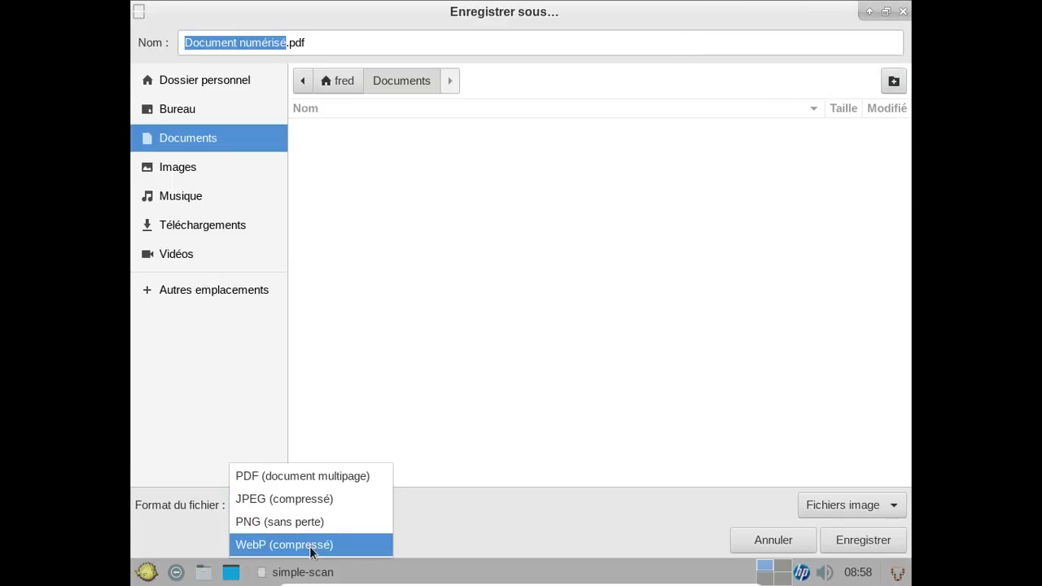
{"action": "left_click", "coordinate": [310, 521]}
{"action": "left_click", "coordinate": [885, 541]}
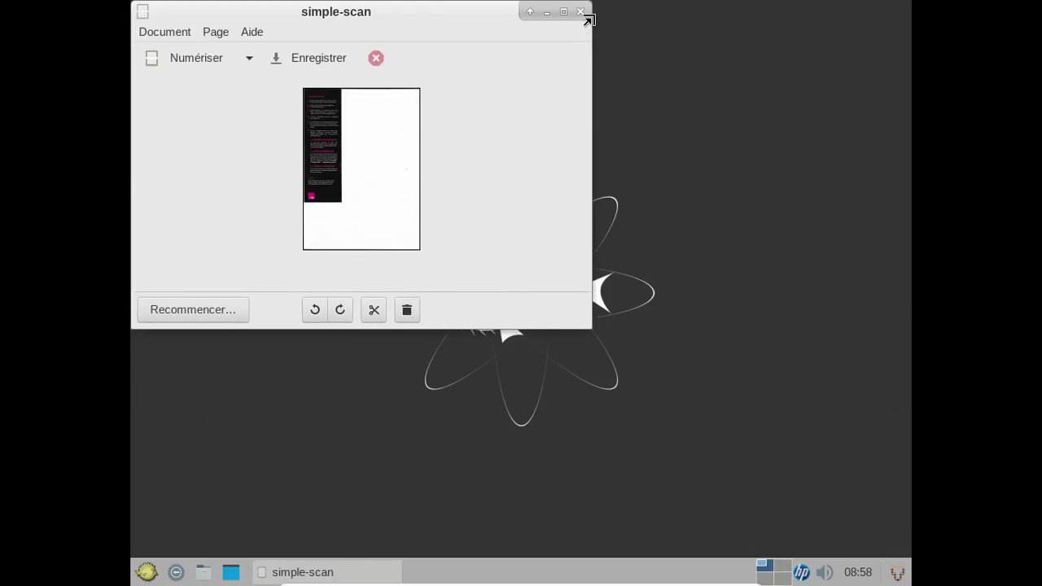
Close Simple Scan and check Document numérisé.png from Documents in an image viewer.
{"action": "left_click", "coordinate": [580, 12]}
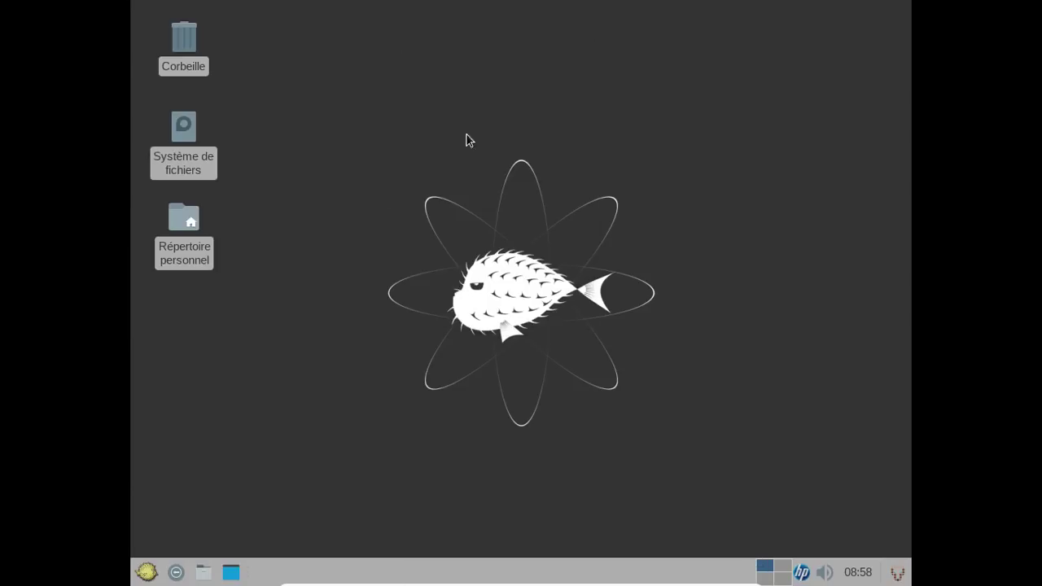
{"action": "double_click", "coordinate": [196, 230]}
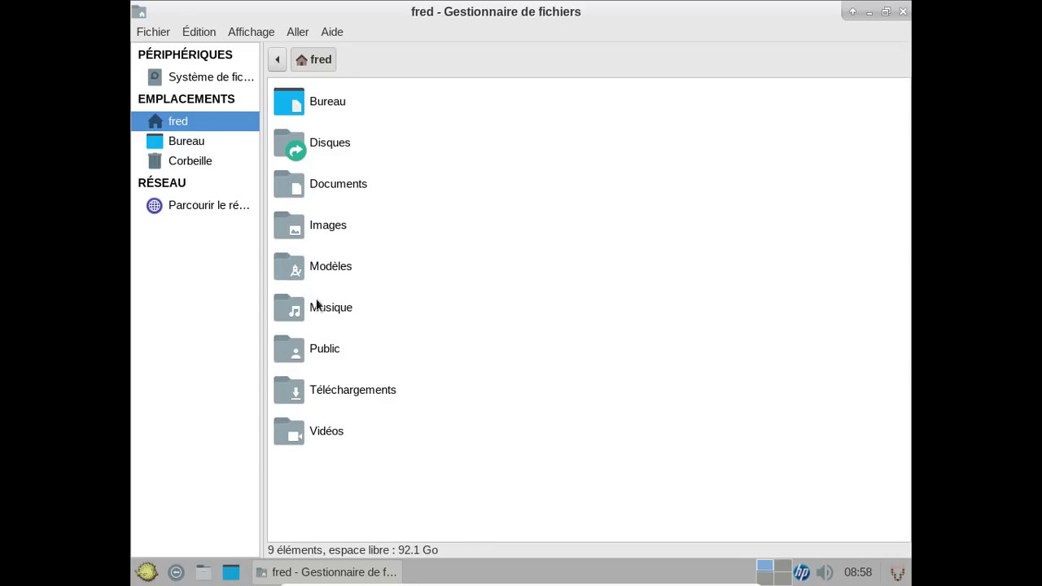
{"action": "double_click", "coordinate": [319, 232]}
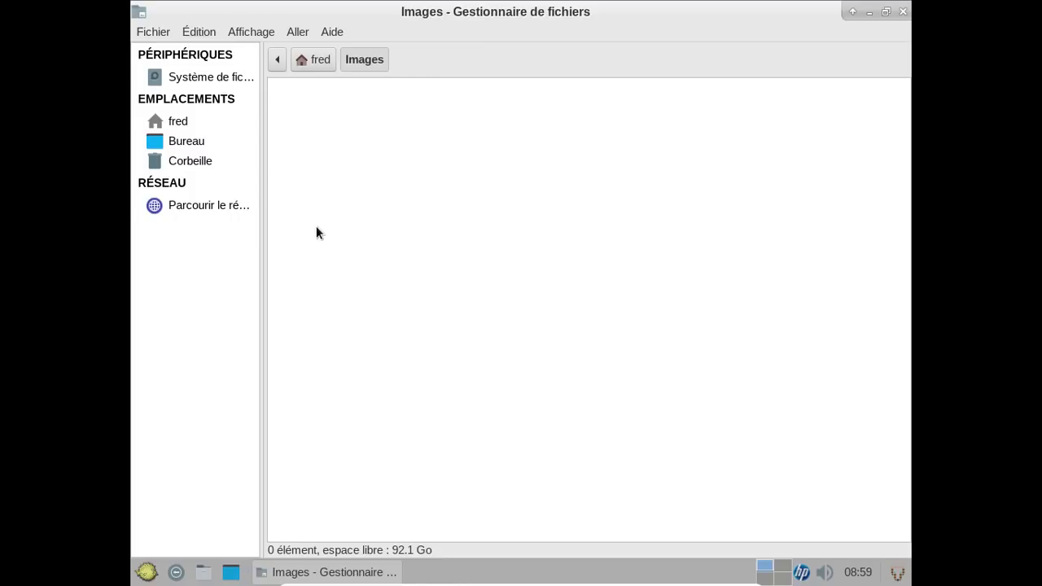
{"action": "left_click", "coordinate": [193, 122]}
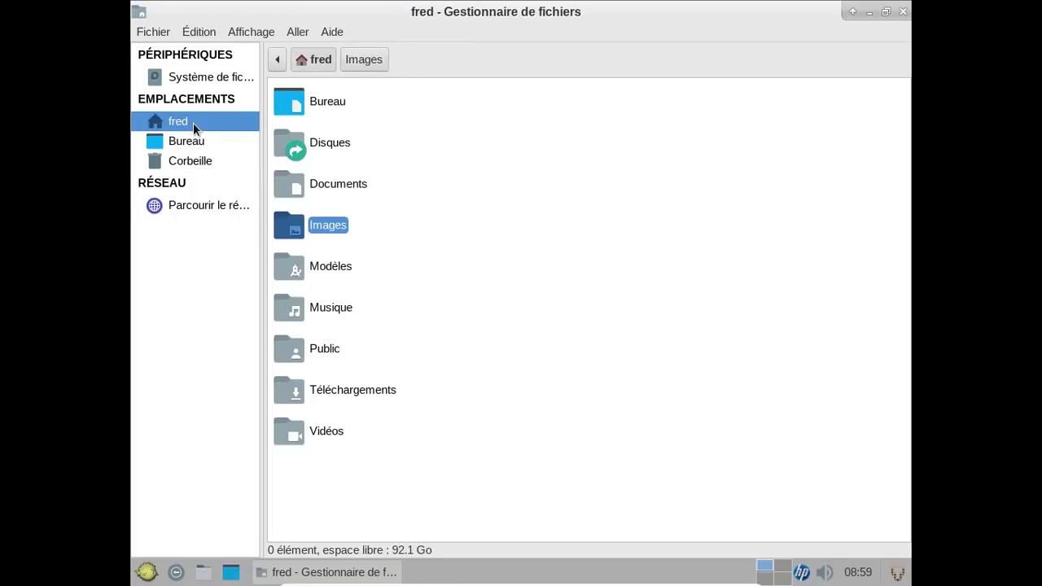
{"action": "double_click", "coordinate": [345, 186]}
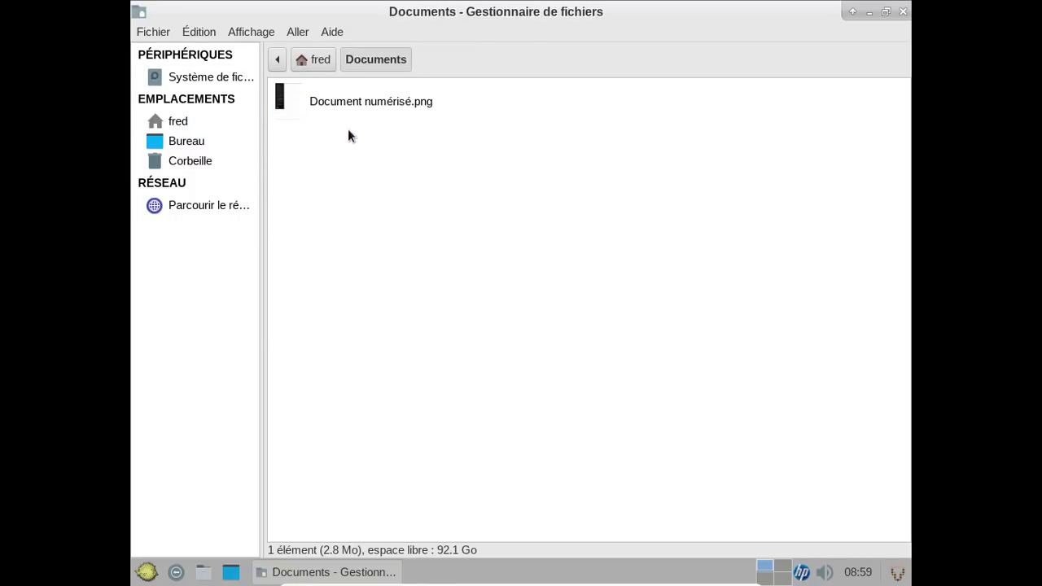
{"action": "left_click", "coordinate": [348, 104]}
{"action": "double_click", "coordinate": [347, 104]}
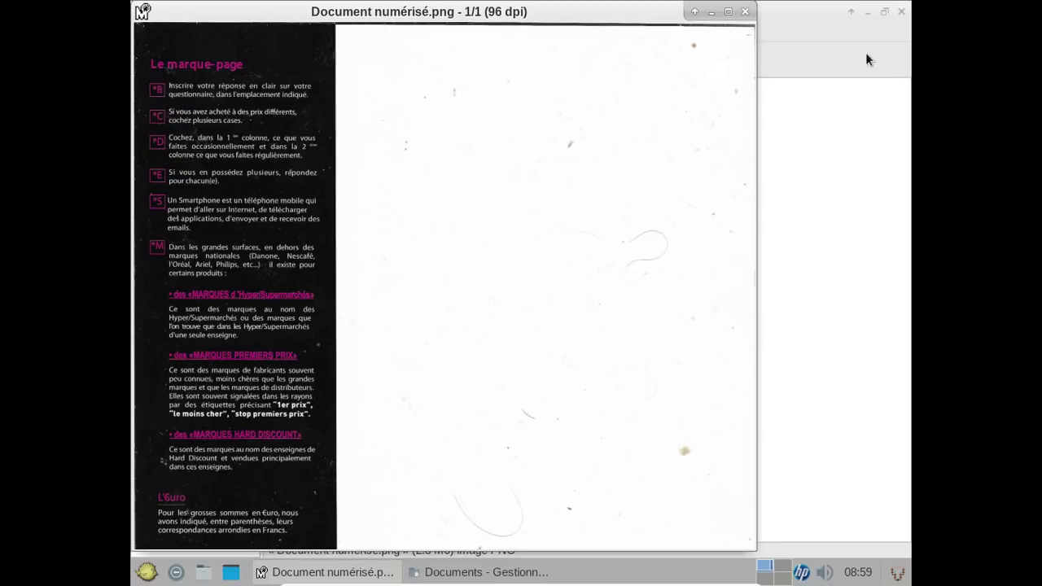
{"action": "left_click", "coordinate": [746, 12]}
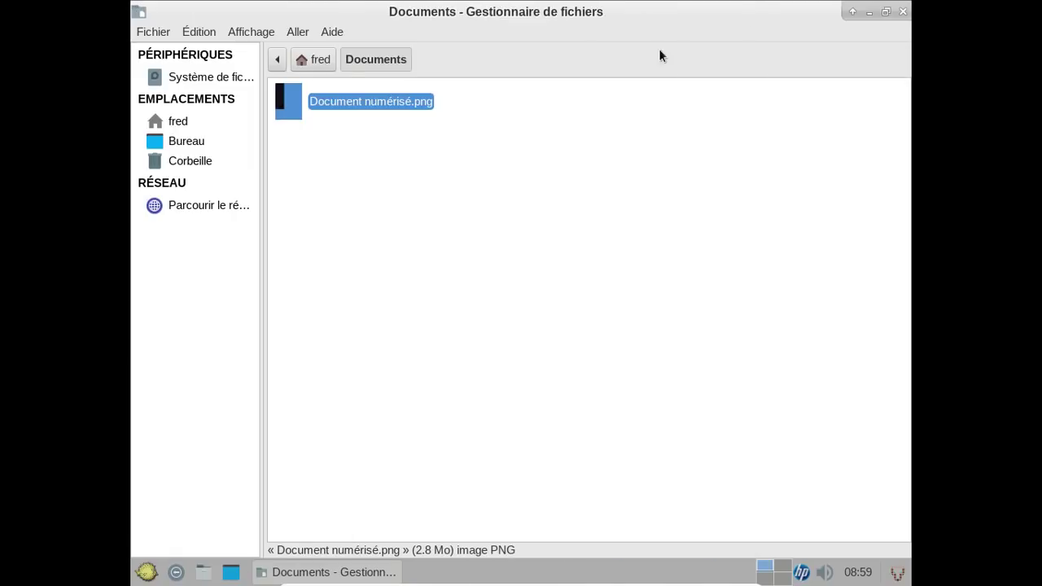
Browse the network locations in the file manager, then close the Réseau window.
{"action": "left_click", "coordinate": [160, 205]}
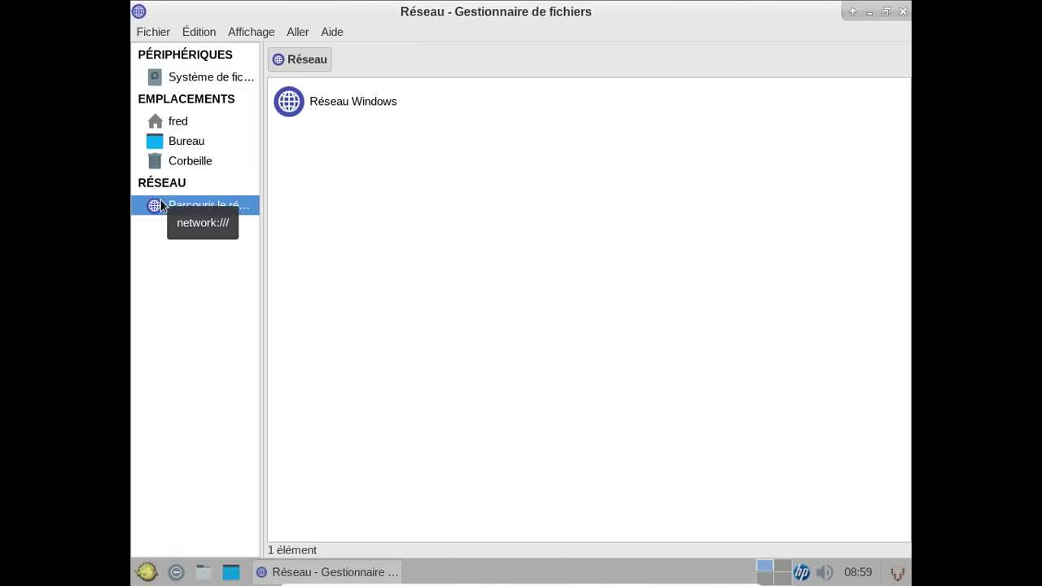
{"action": "right_click", "coordinate": [160, 205]}
{"action": "left_click", "coordinate": [581, 113]}
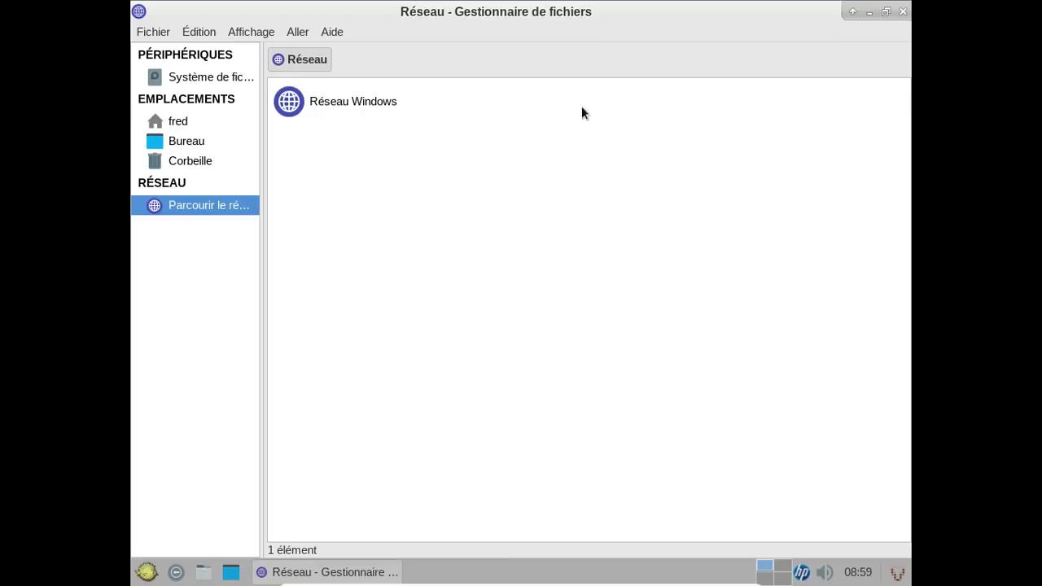
{"action": "left_click", "coordinate": [902, 13]}
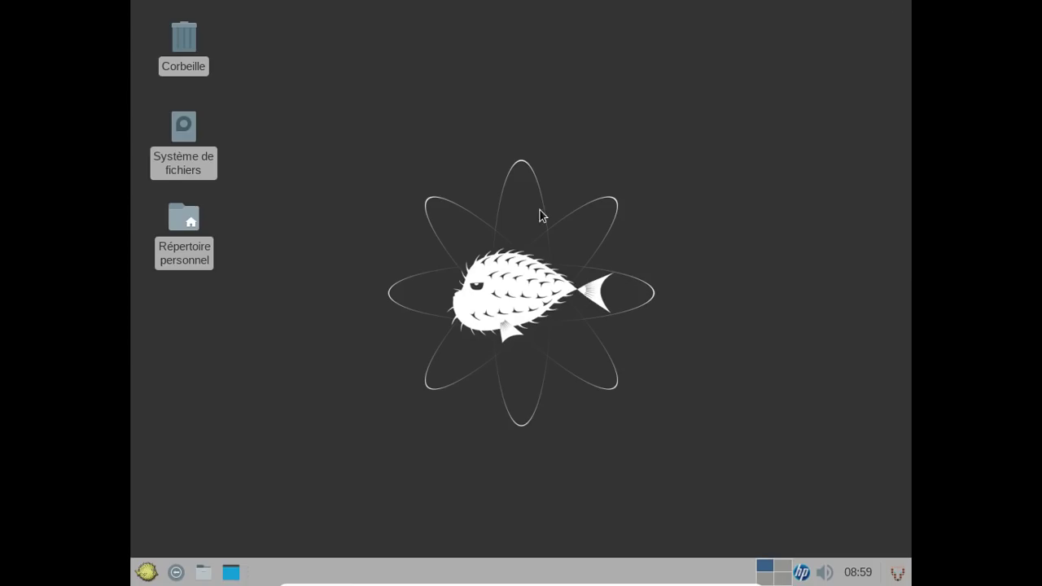
{"action": "left_click", "coordinate": [154, 571]}
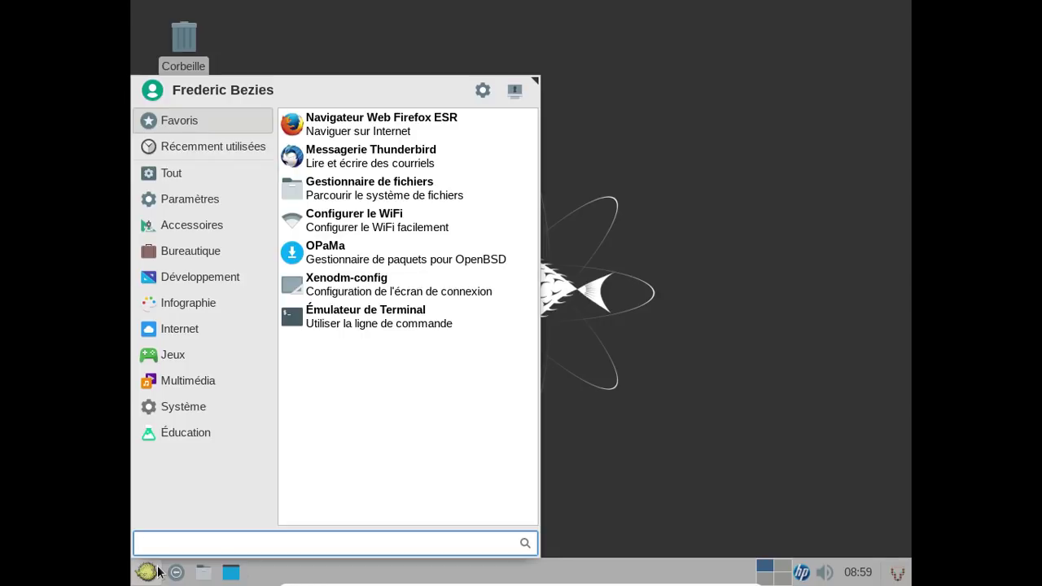
{"action": "left_click", "coordinate": [443, 228]}
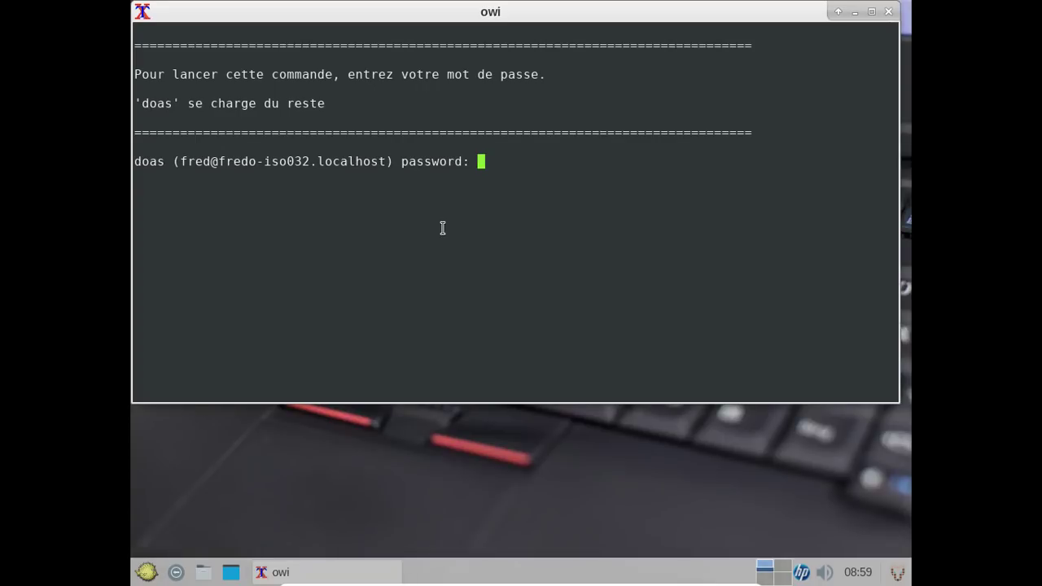
{"action": "key", "text": "Return"}
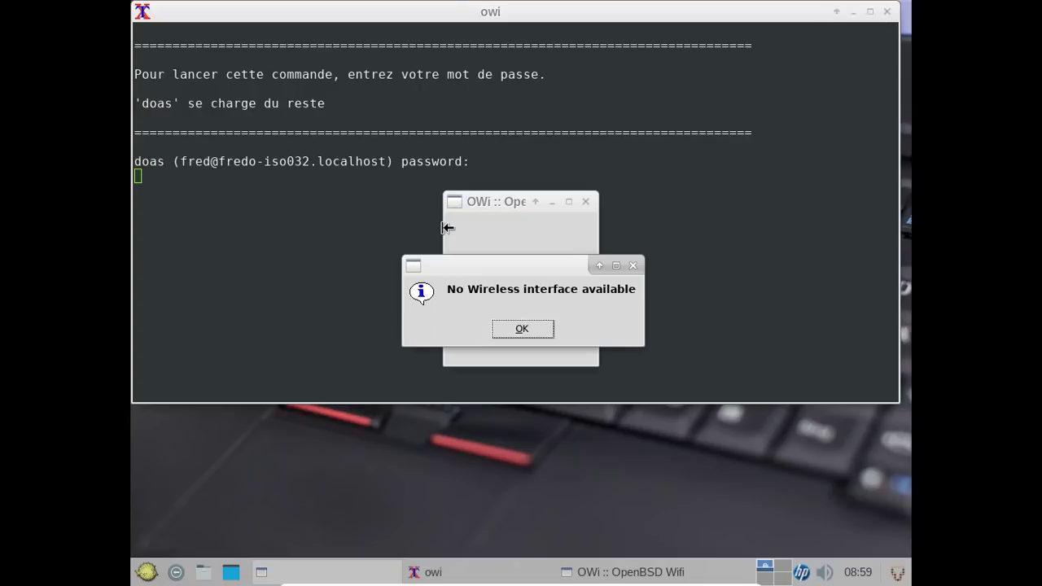
{"action": "left_click", "coordinate": [516, 328]}
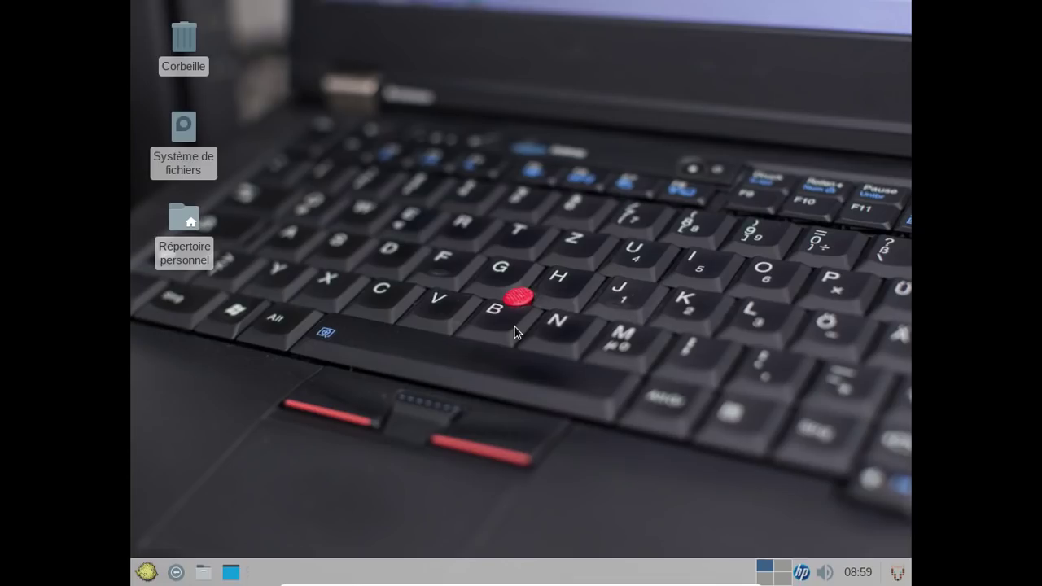
Pick cat-greenwater.jpg in Paramètres du bureau to replace the pufferfish wallpaper.
{"action": "right_click", "coordinate": [376, 59]}
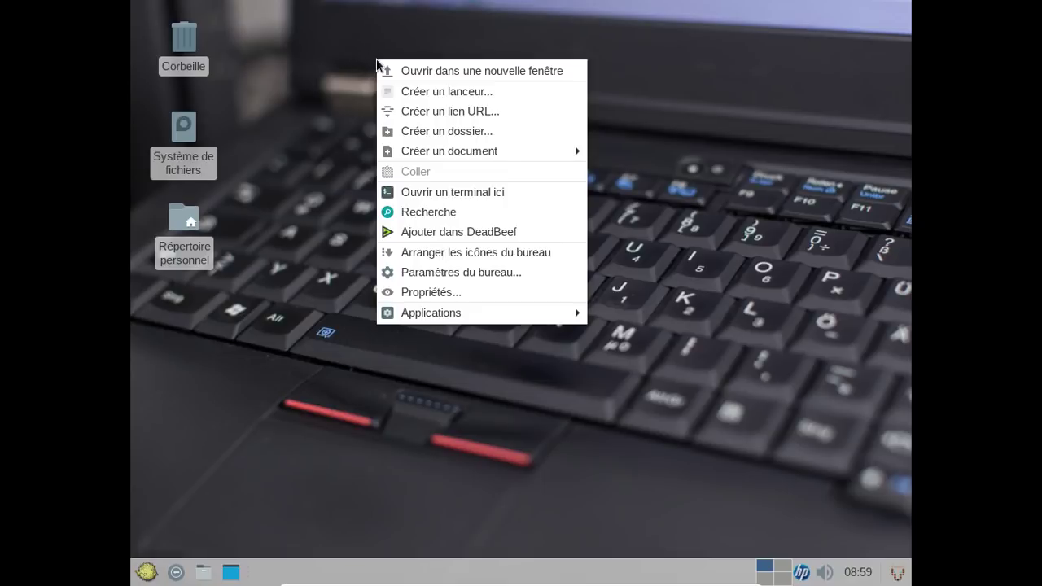
{"action": "left_click", "coordinate": [411, 274]}
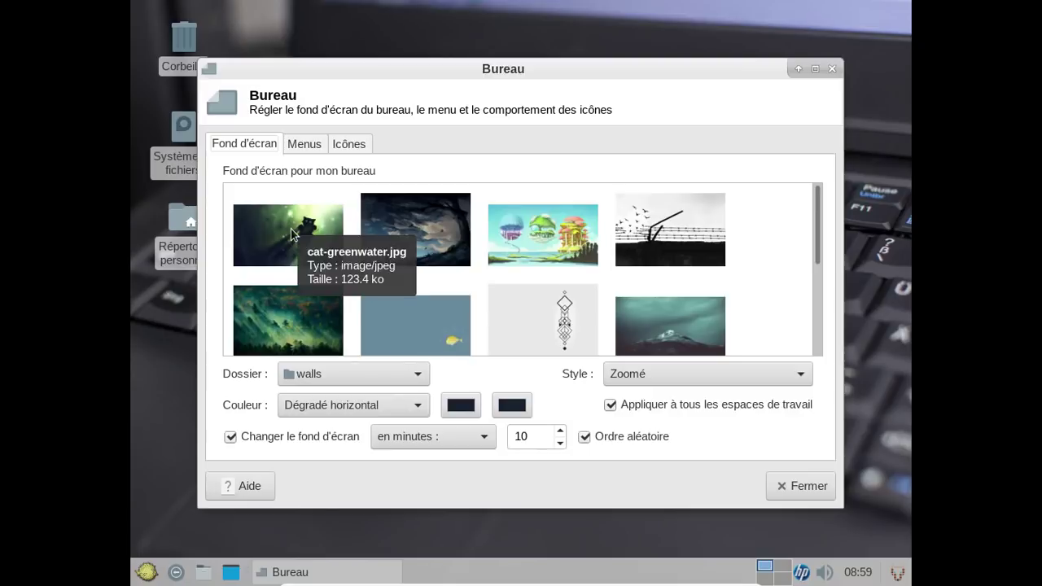
{"action": "left_click", "coordinate": [293, 236]}
{"action": "left_click", "coordinate": [793, 487]}
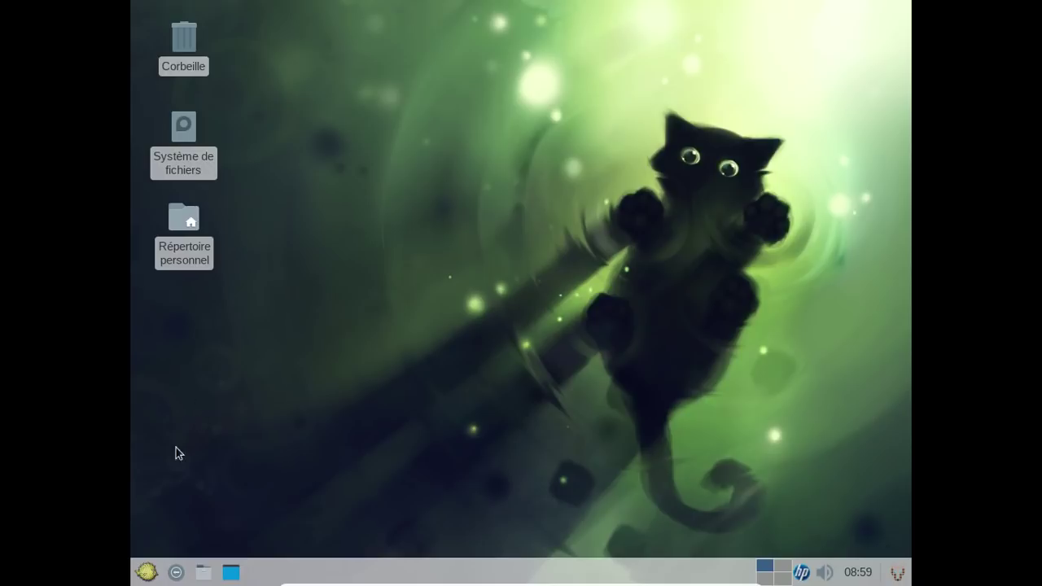
Step through the Infographie, Internet and Multimédia menu categories, ending on Accessoires.
{"action": "left_click", "coordinate": [141, 570]}
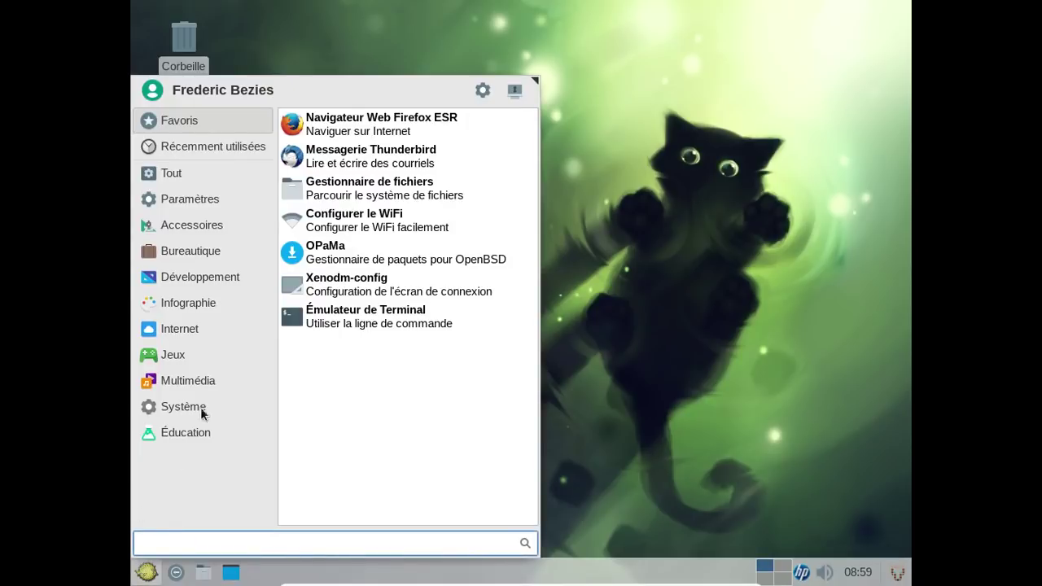
{"action": "left_click", "coordinate": [202, 304]}
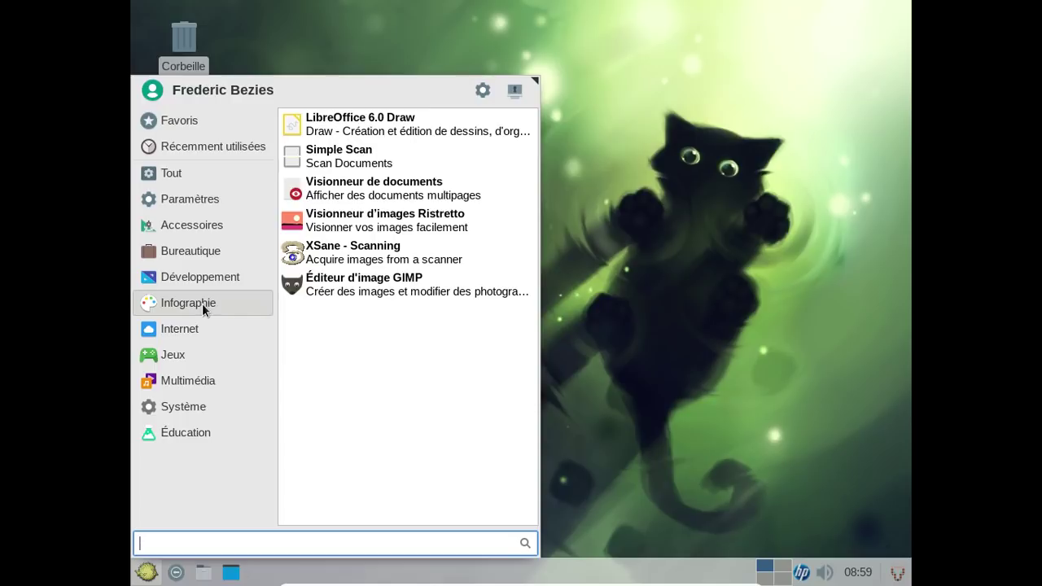
{"action": "left_click", "coordinate": [200, 328]}
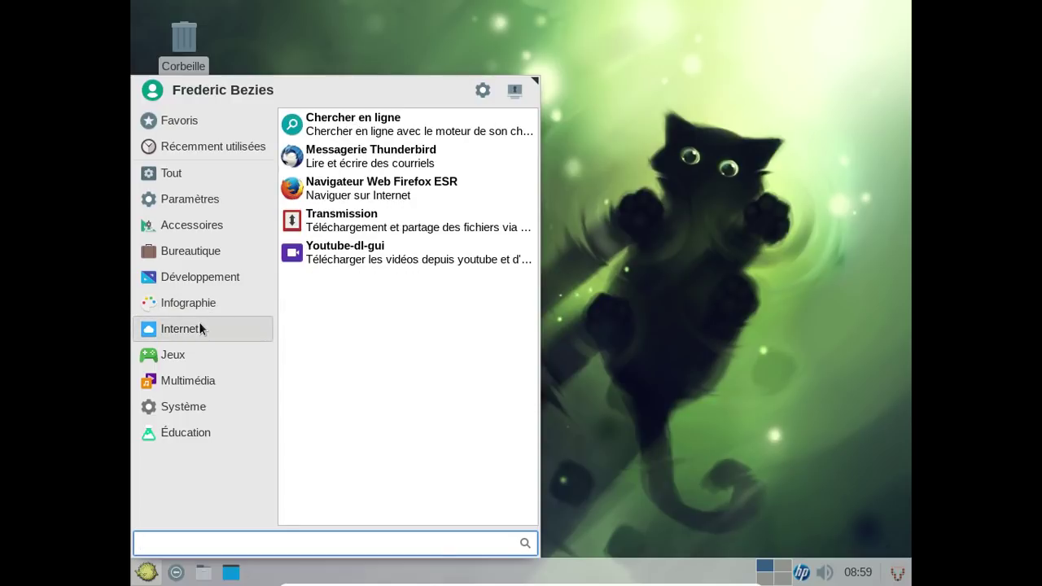
{"action": "left_click", "coordinate": [201, 379]}
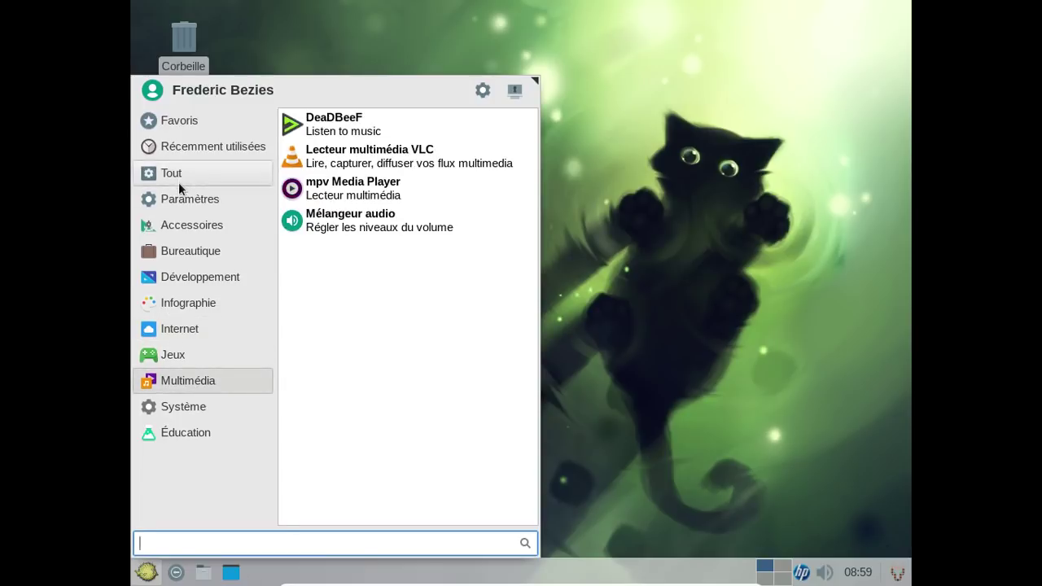
{"action": "left_click", "coordinate": [172, 224]}
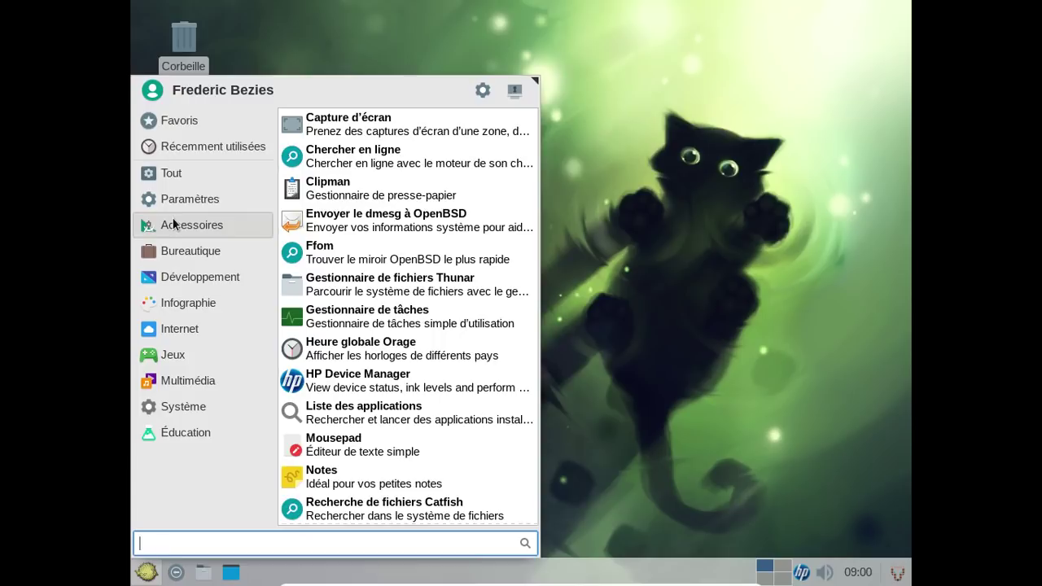
Search online for 'openbox' with DuckDuckGo and open the official OpenBSD website result.
{"action": "left_click", "coordinate": [450, 158]}
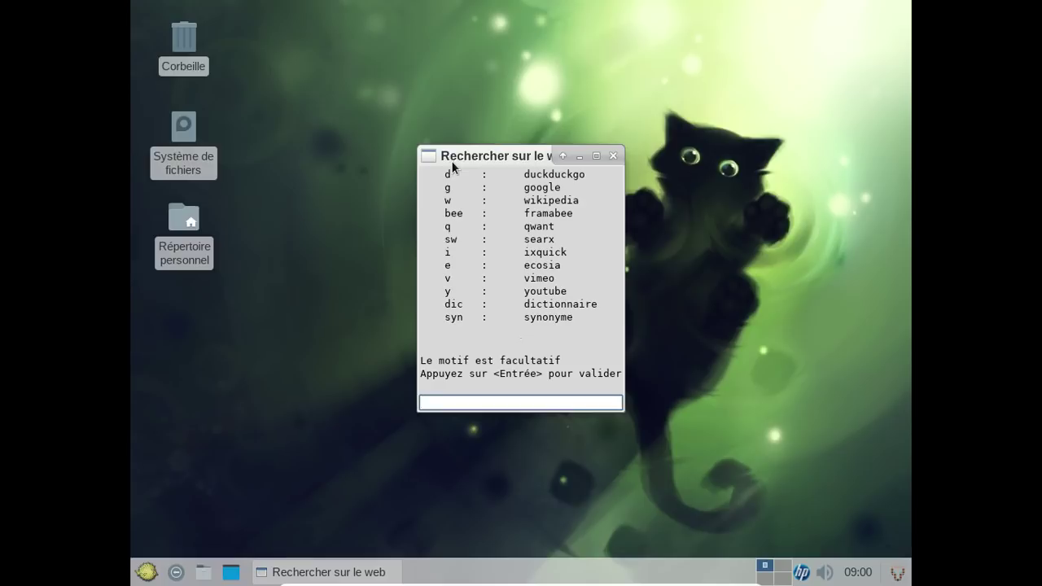
{"action": "type", "text": "openb"}
{"action": "type", "text": "ox"}
{"action": "key", "text": "Return"}
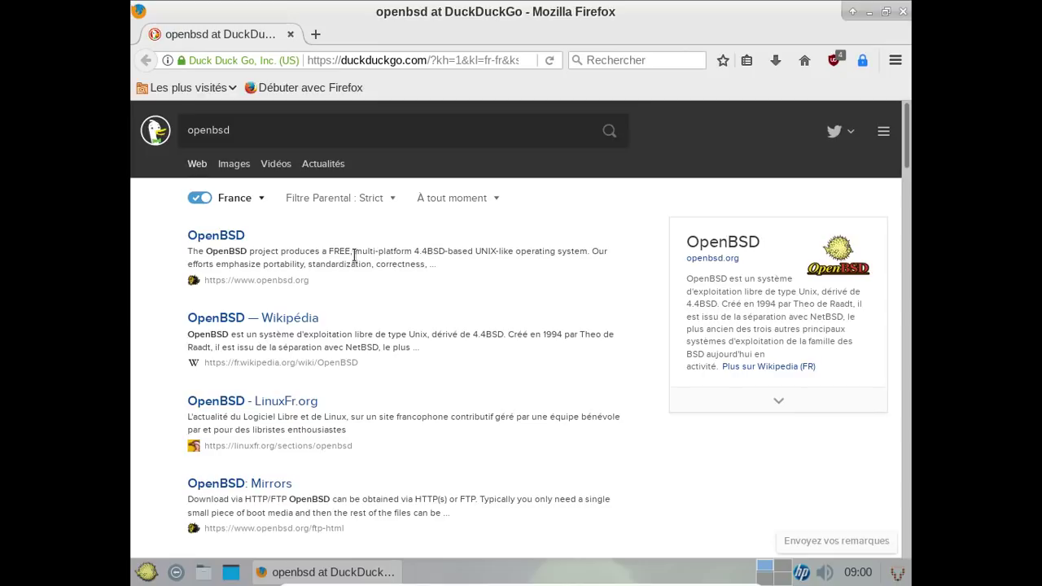
{"action": "left_click", "coordinate": [240, 238]}
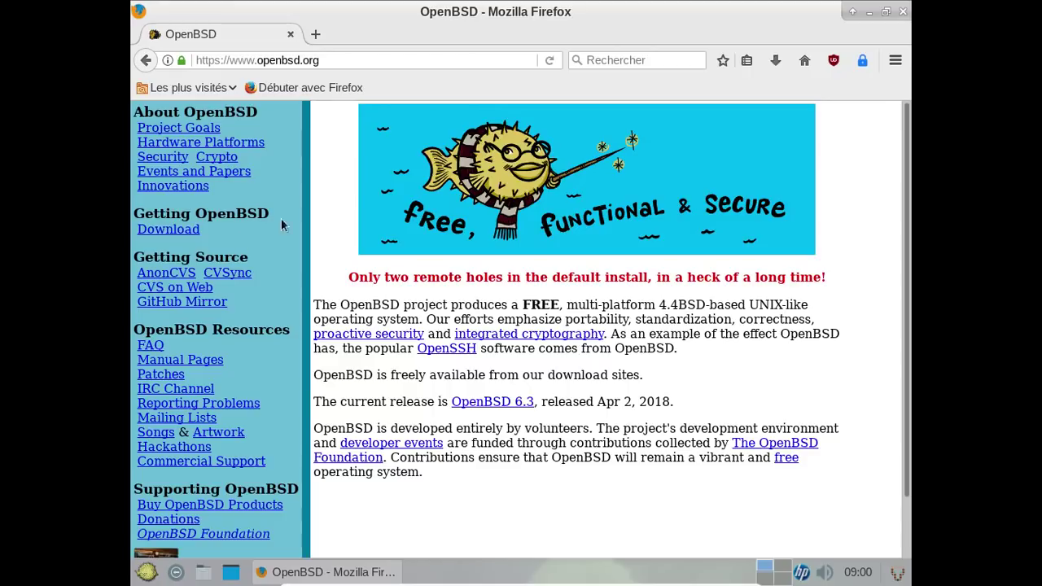
Open the OpenBSD 6.3 Errata patches page, then close Firefox.
{"action": "scroll", "coordinate": [185, 446], "scroll_direction": "down", "scroll_amount": 1}
{"action": "scroll", "coordinate": [185, 446], "scroll_direction": "down", "scroll_amount": 2}
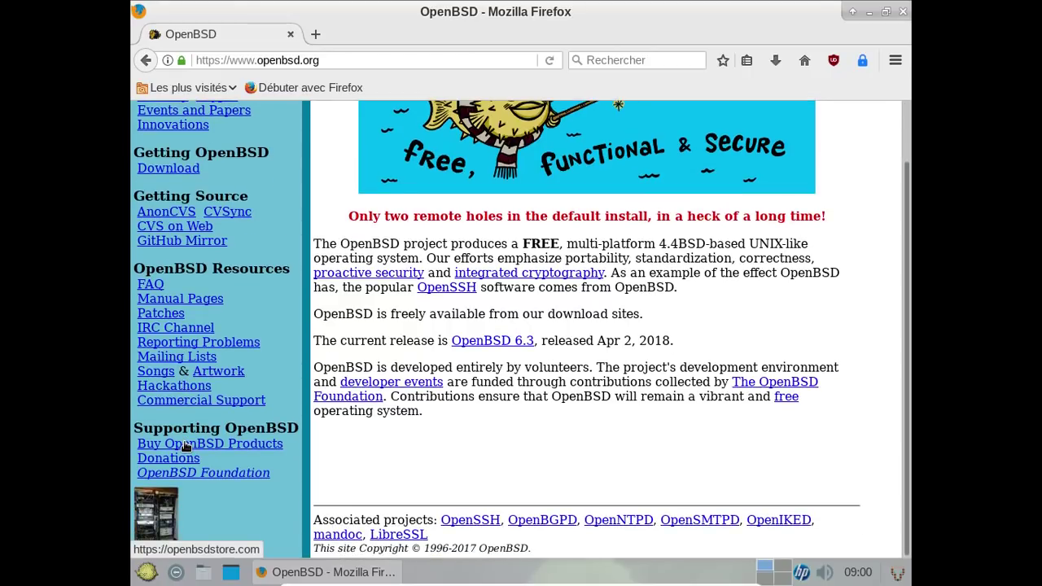
{"action": "left_click", "coordinate": [167, 315]}
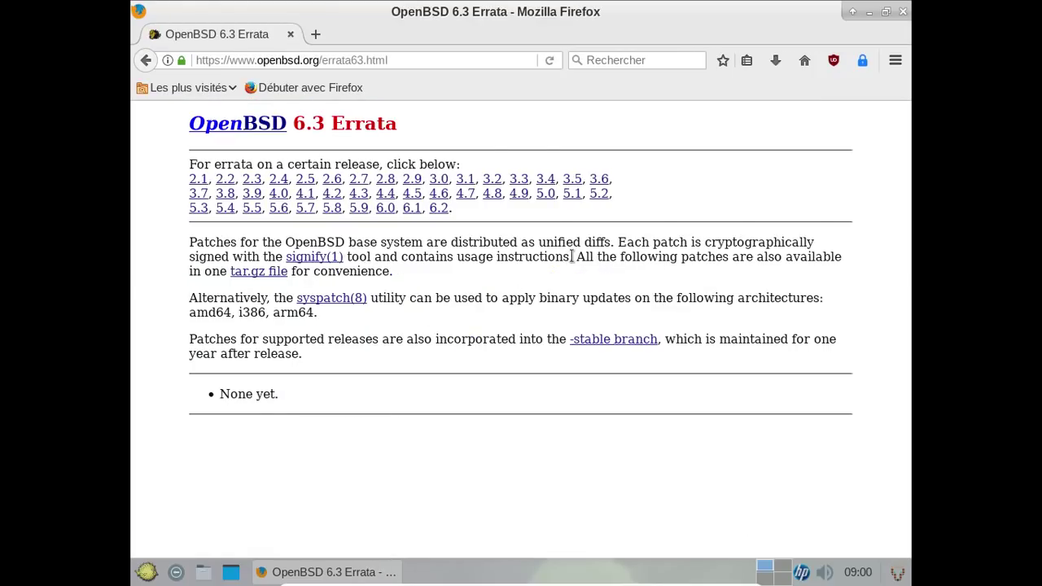
{"action": "left_click", "coordinate": [902, 12]}
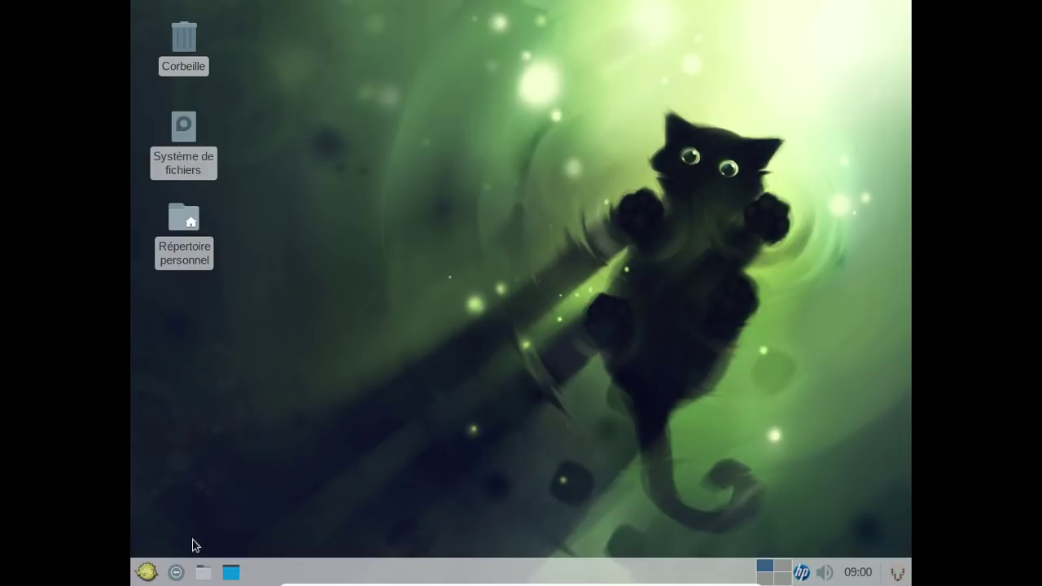
{"action": "left_click", "coordinate": [145, 572]}
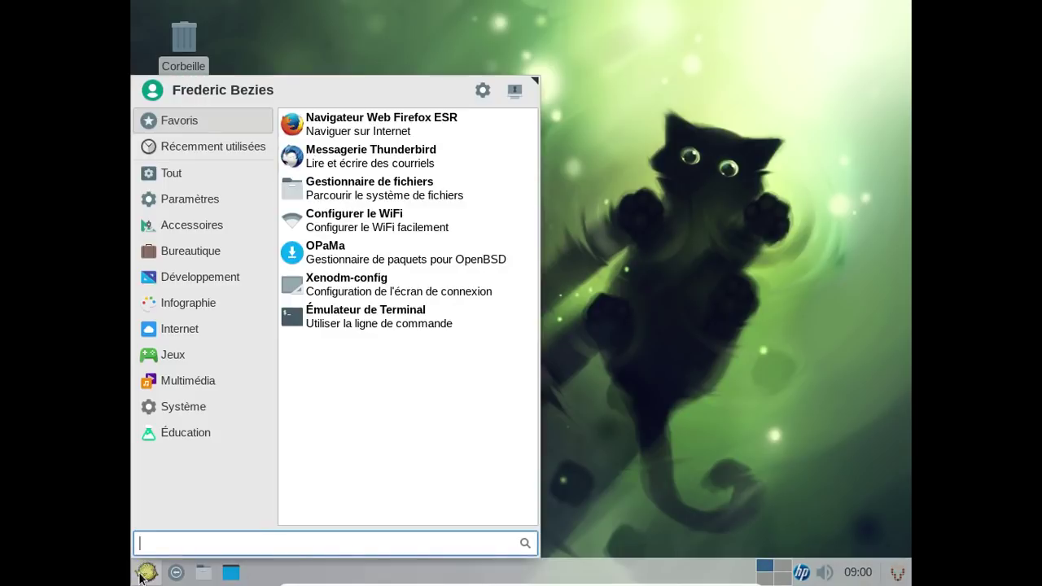
{"action": "left_click", "coordinate": [188, 386]}
{"action": "left_click", "coordinate": [185, 408]}
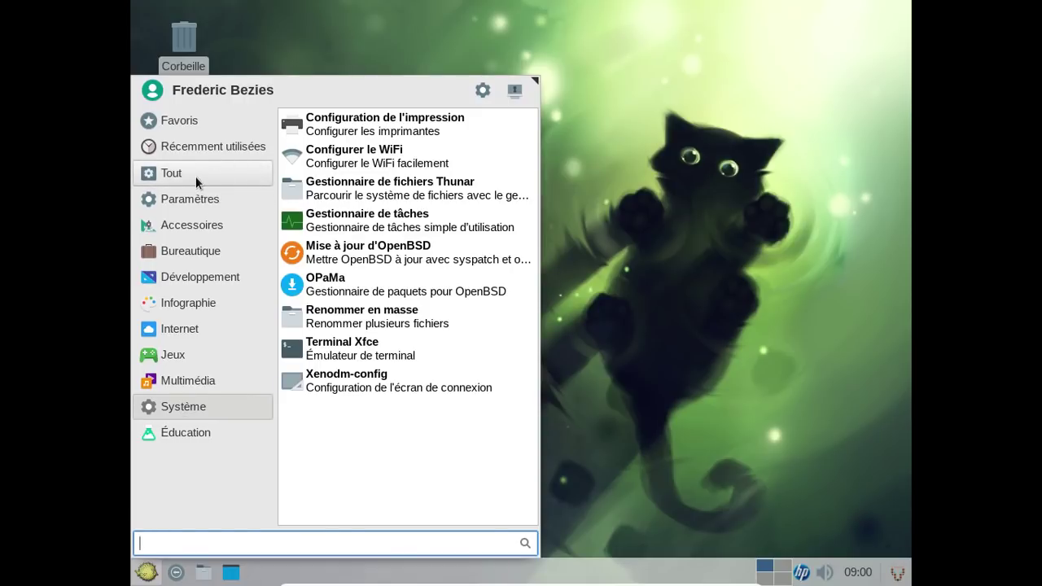
{"action": "left_click", "coordinate": [805, 253]}
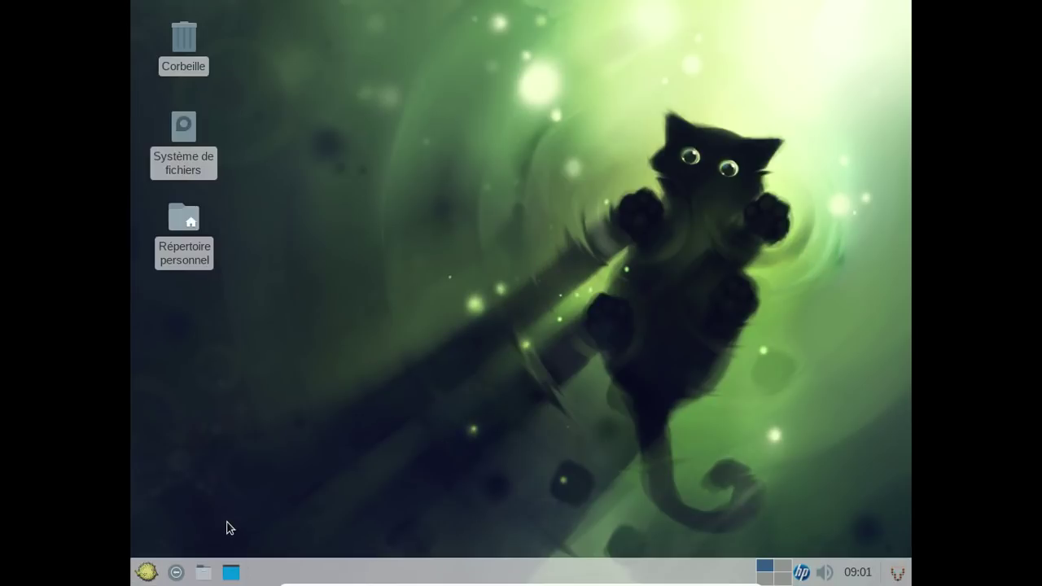
Choose Éteindre from the Déconnexion dialog to power off the Isotop 0.3.2 machine.
{"action": "left_click", "coordinate": [176, 572]}
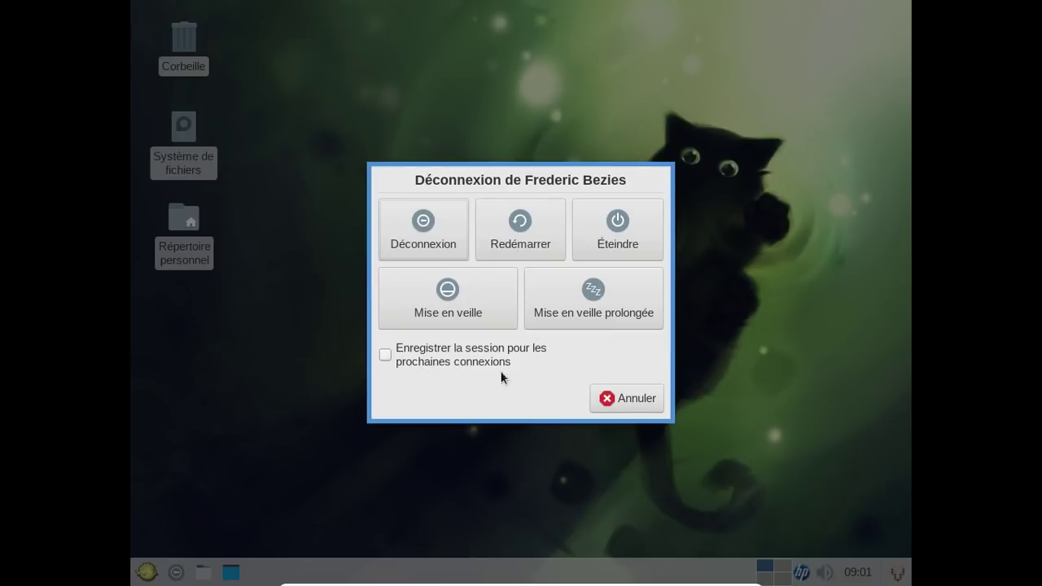
{"action": "left_click", "coordinate": [612, 236]}
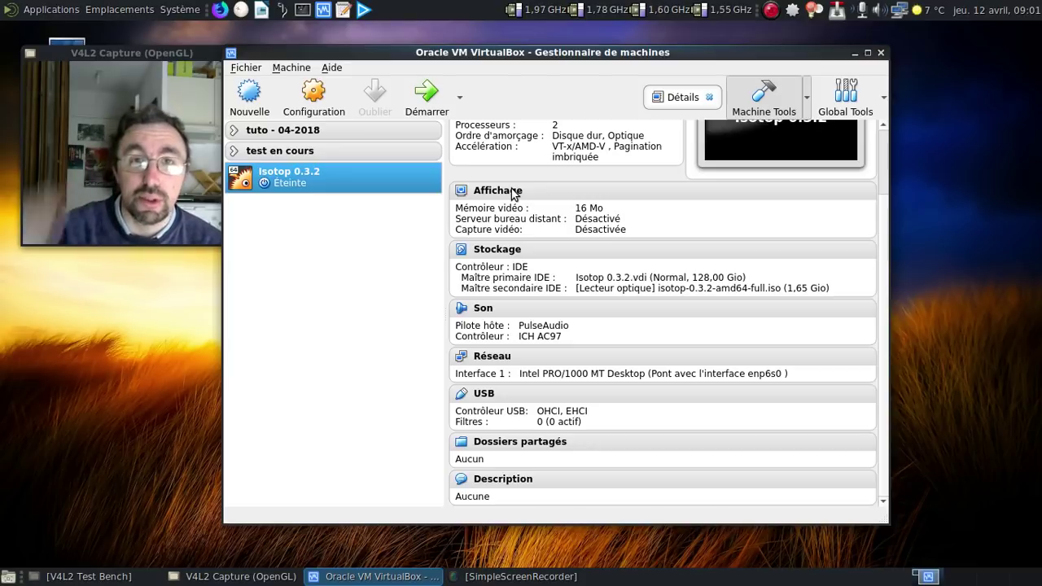
{"action": "left_click", "coordinate": [769, 16]}
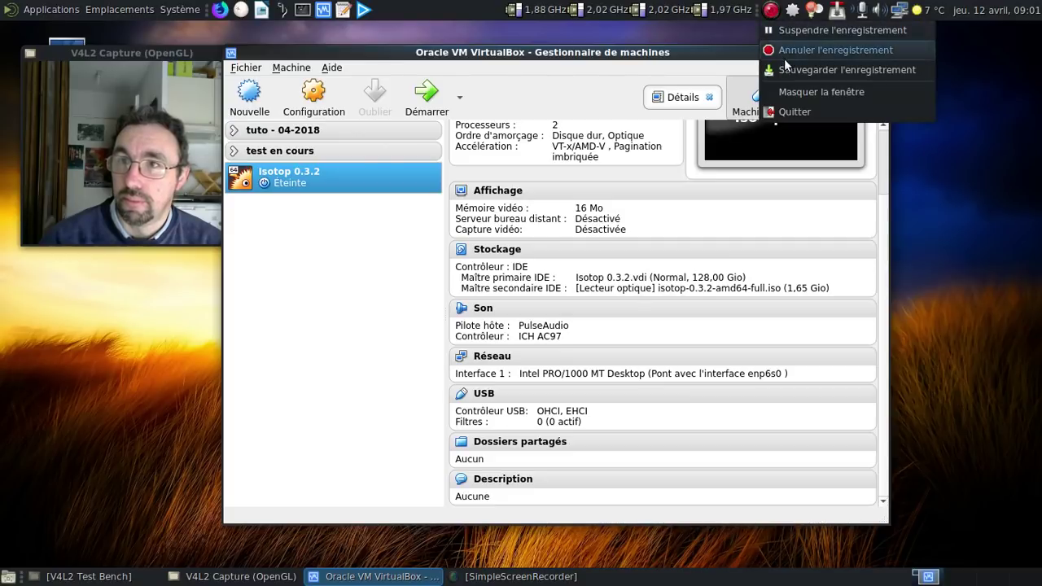